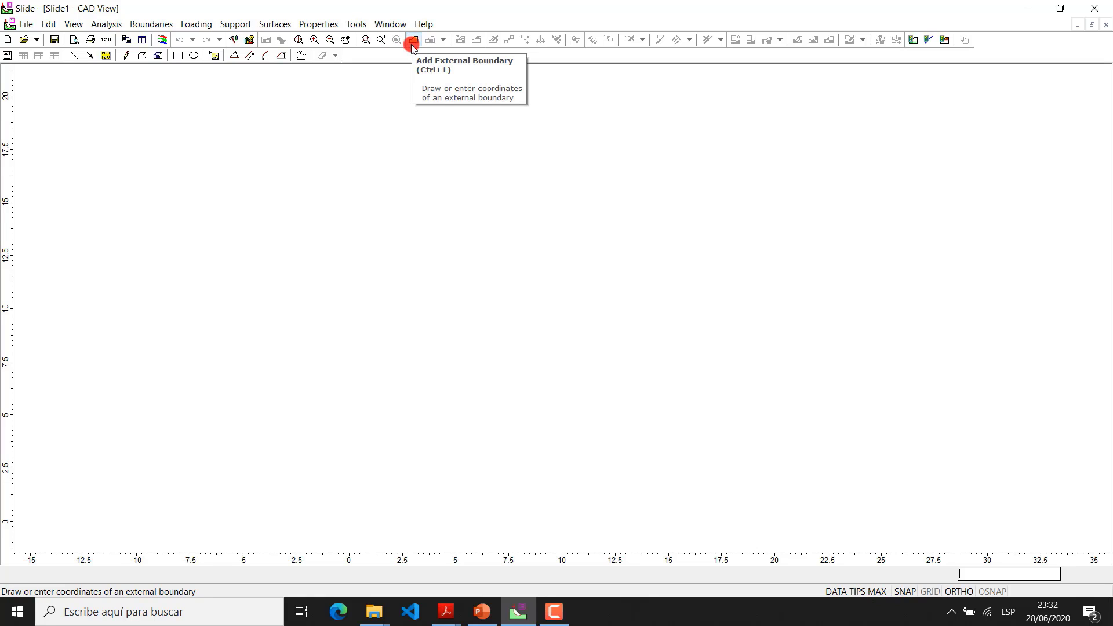
In the project settings, select metric stress units, days as time units and meters/second as permeability units
click(73, 25)
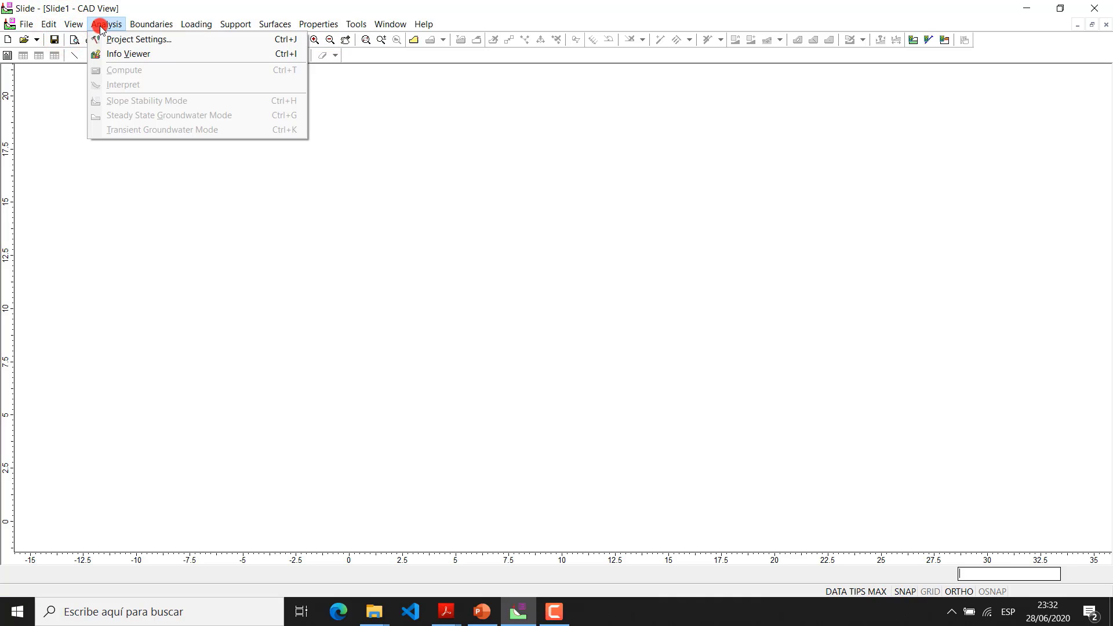
click(112, 41)
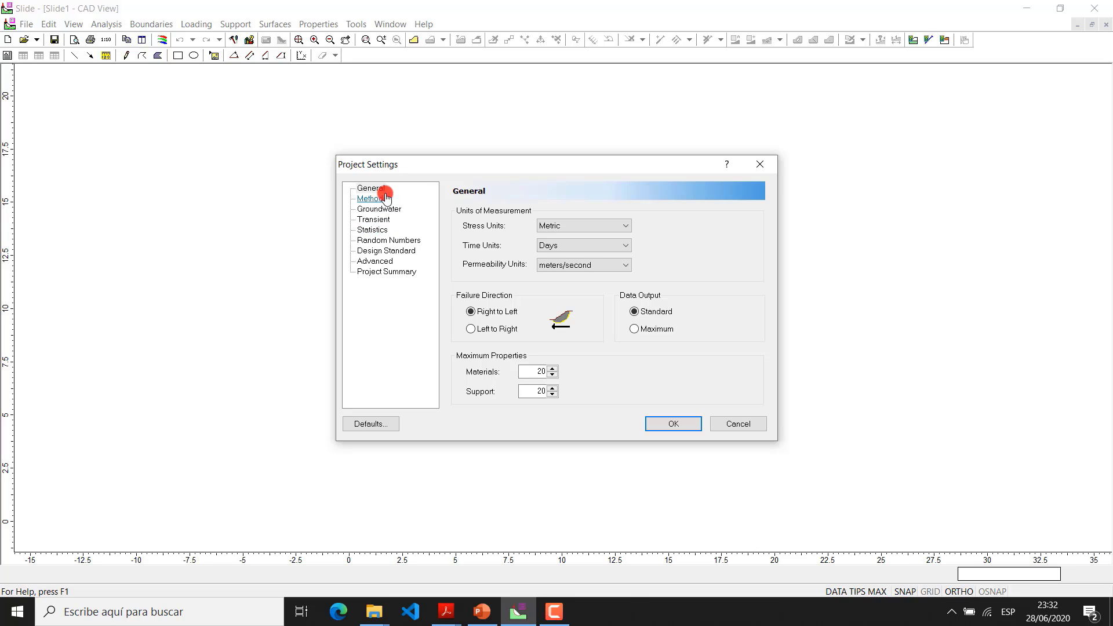
click(589, 226)
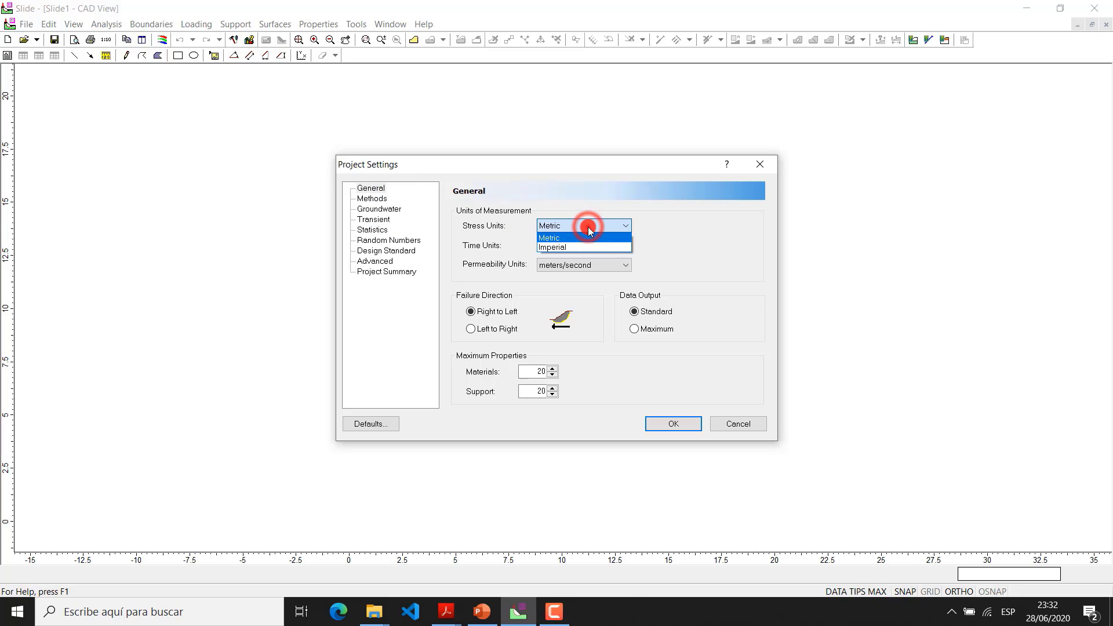
click(588, 227)
click(610, 228)
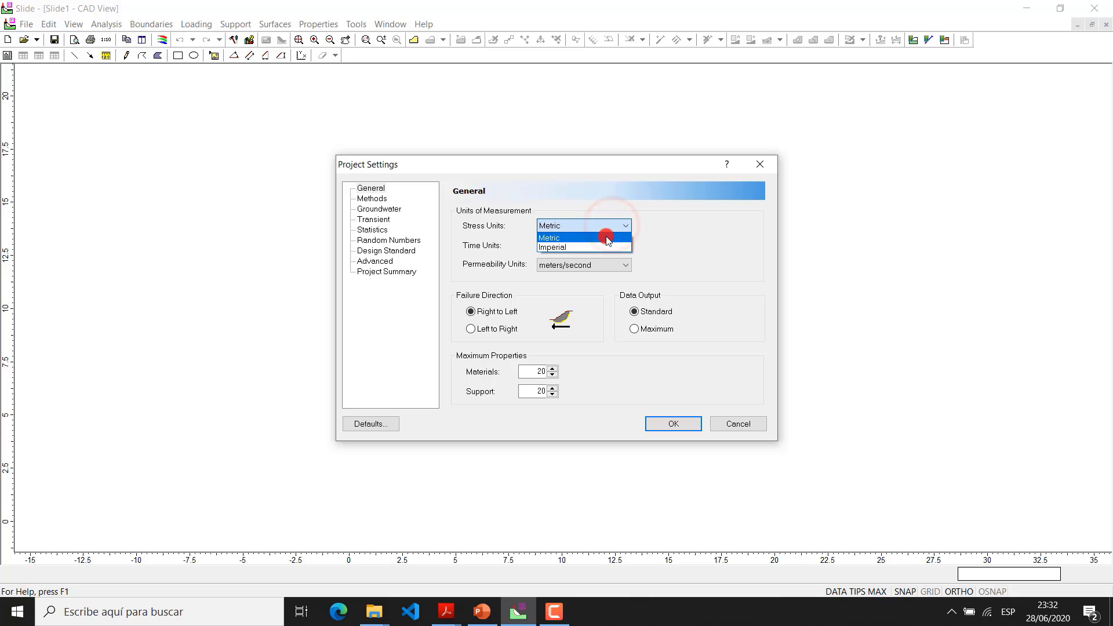
click(599, 239)
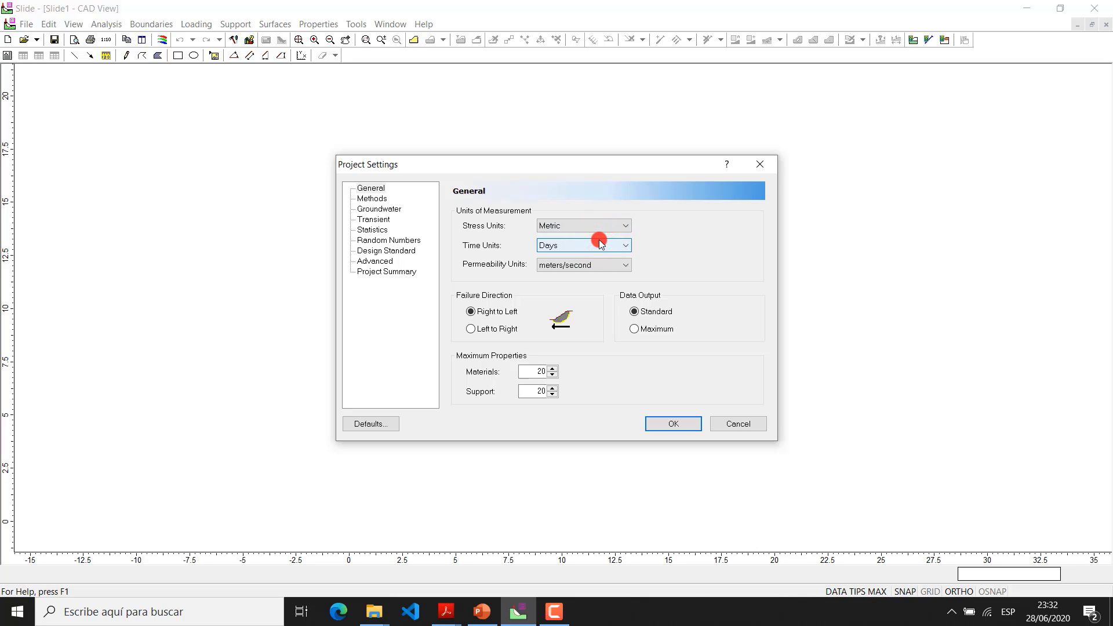
click(600, 243)
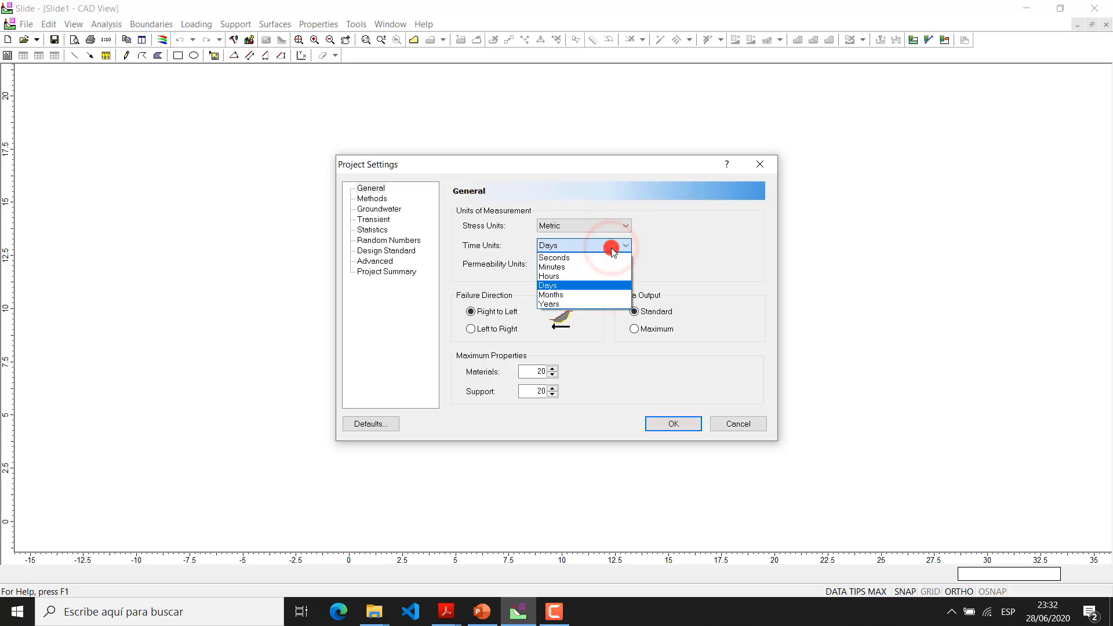
click(596, 285)
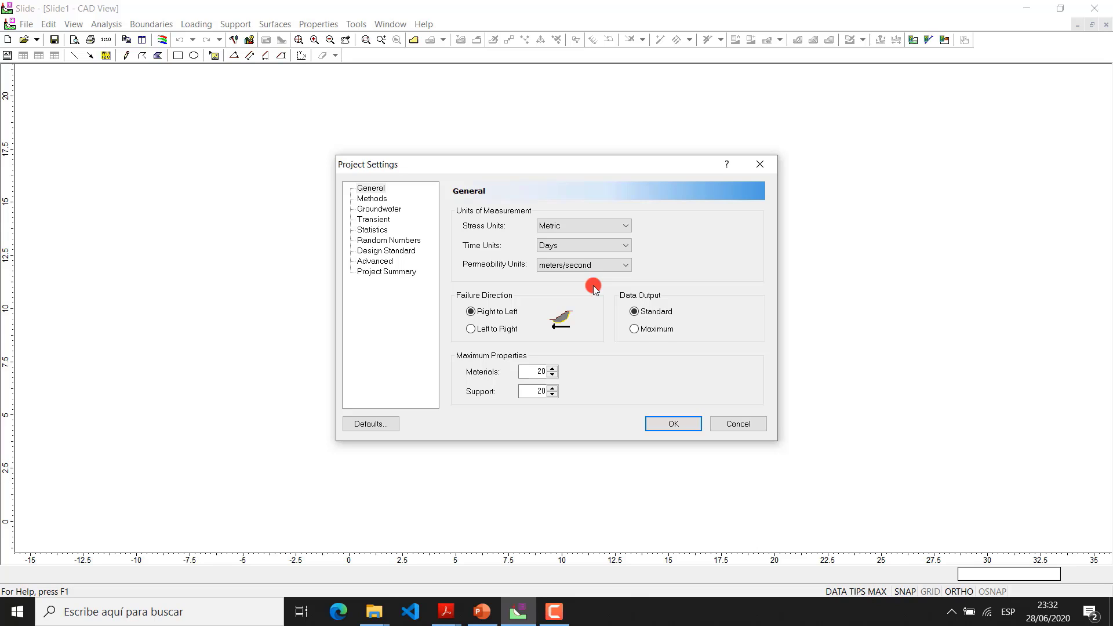
click(617, 265)
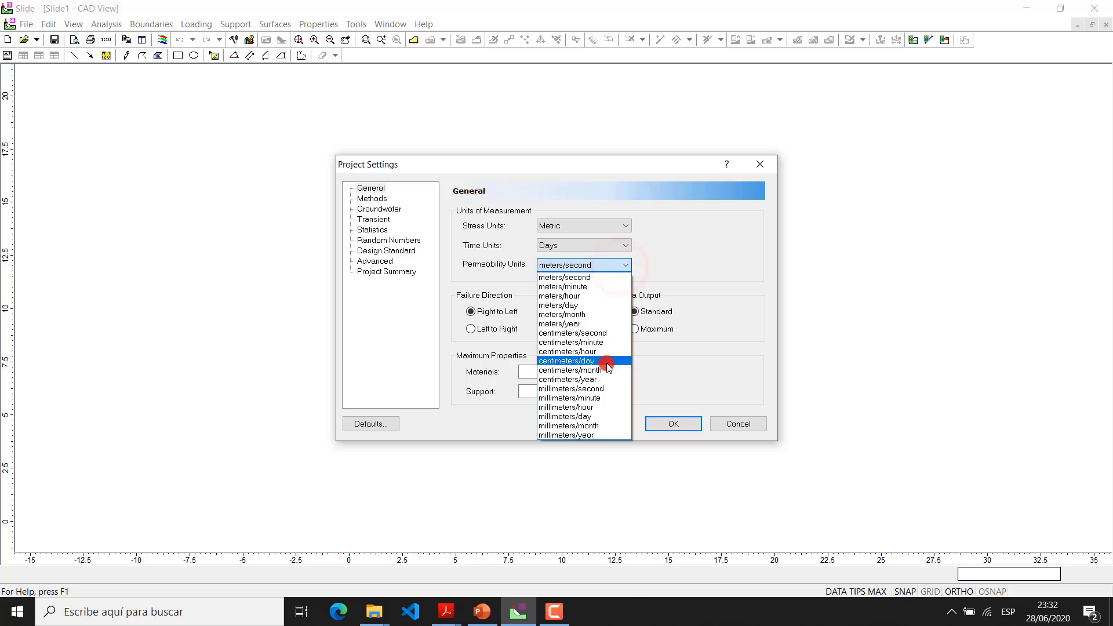
click(601, 278)
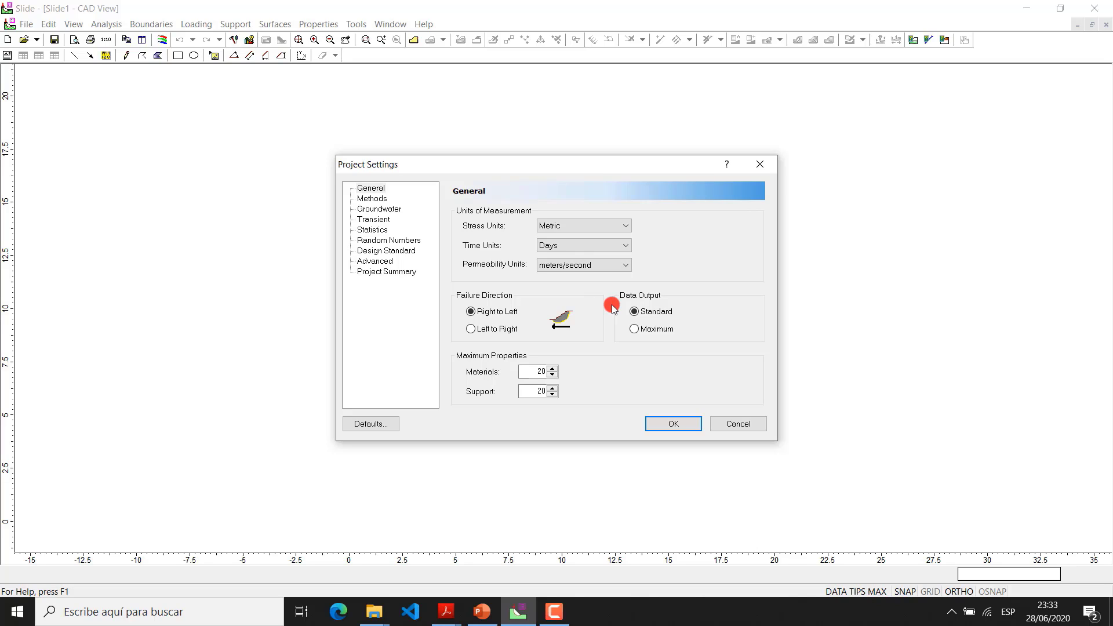
Set the failure direction to Left to Right in the general project settings
click(469, 327)
click(483, 313)
click(473, 330)
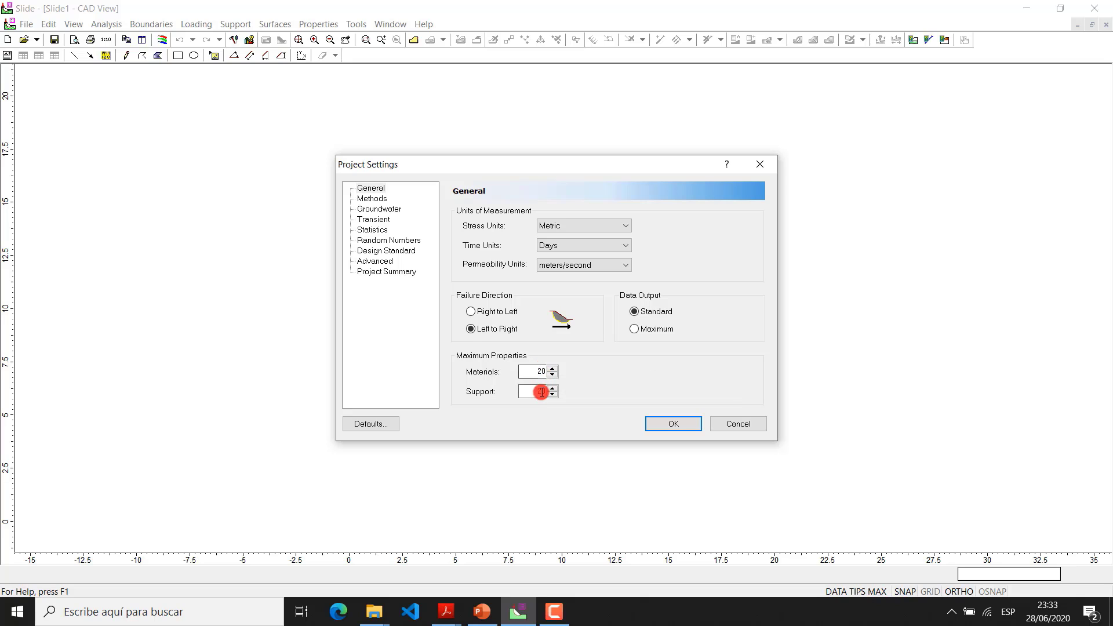
Exclude Janbu simplified from the analysis methods and include GLE/Morgenstern-Price, Spencer and Ordinary/Fellenius
click(382, 199)
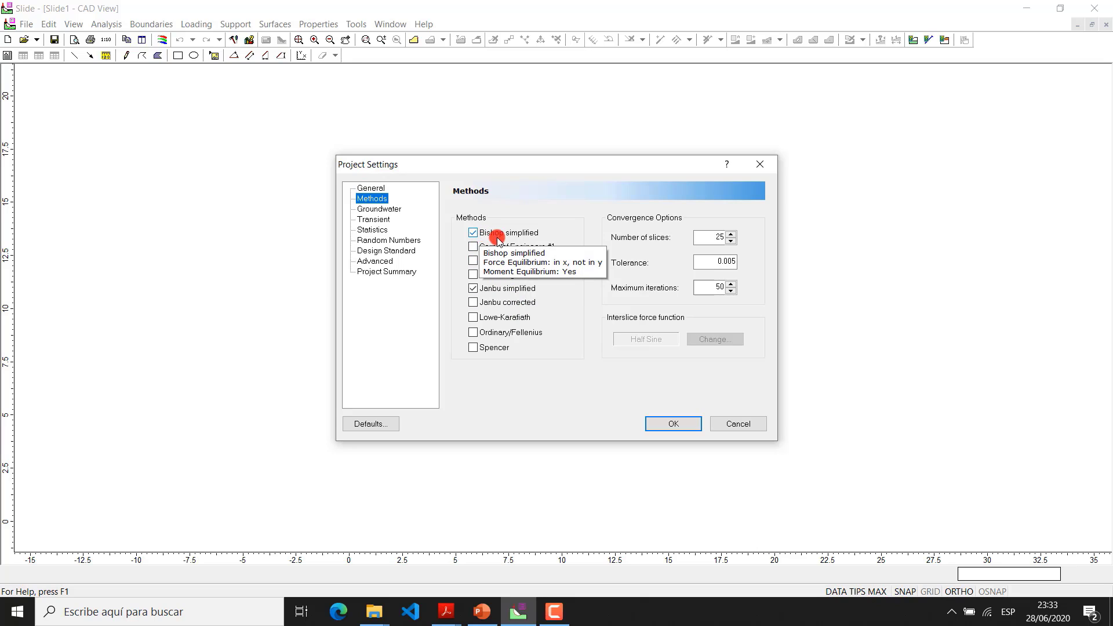
click(473, 288)
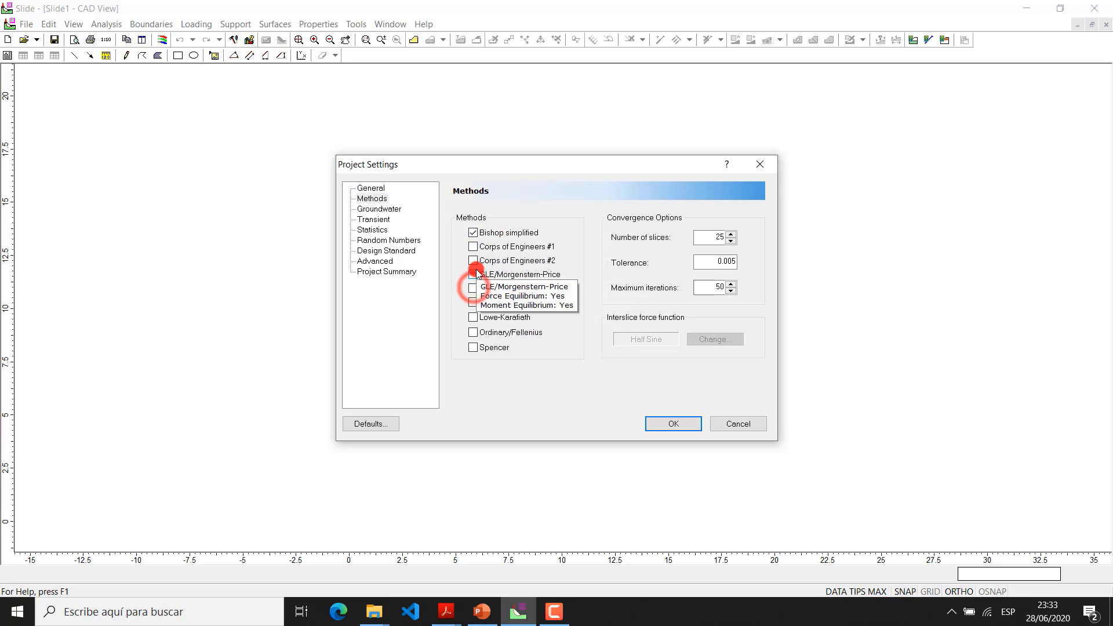
click(473, 274)
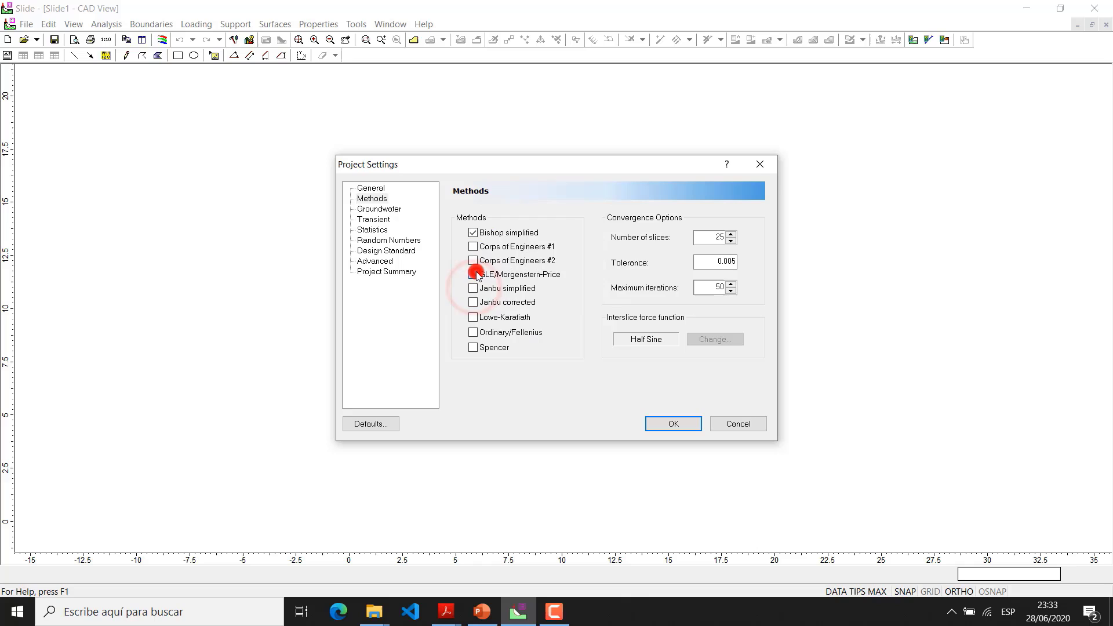
click(474, 347)
click(473, 332)
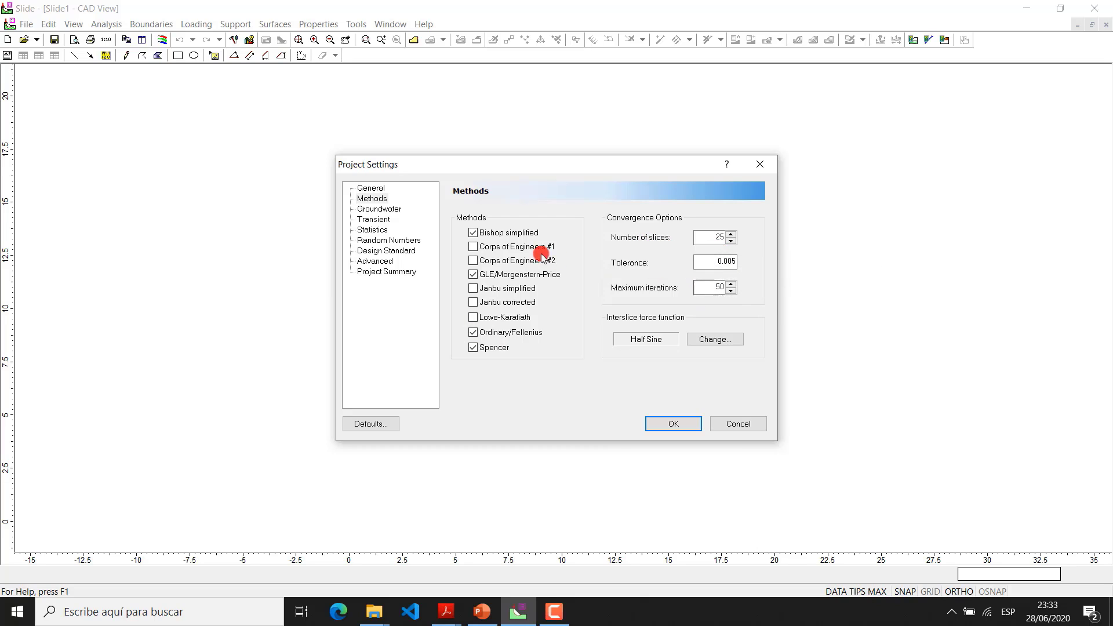
Review the remaining project settings pages from Groundwater to Project Summary, recheck the General page and accept the settings
click(406, 209)
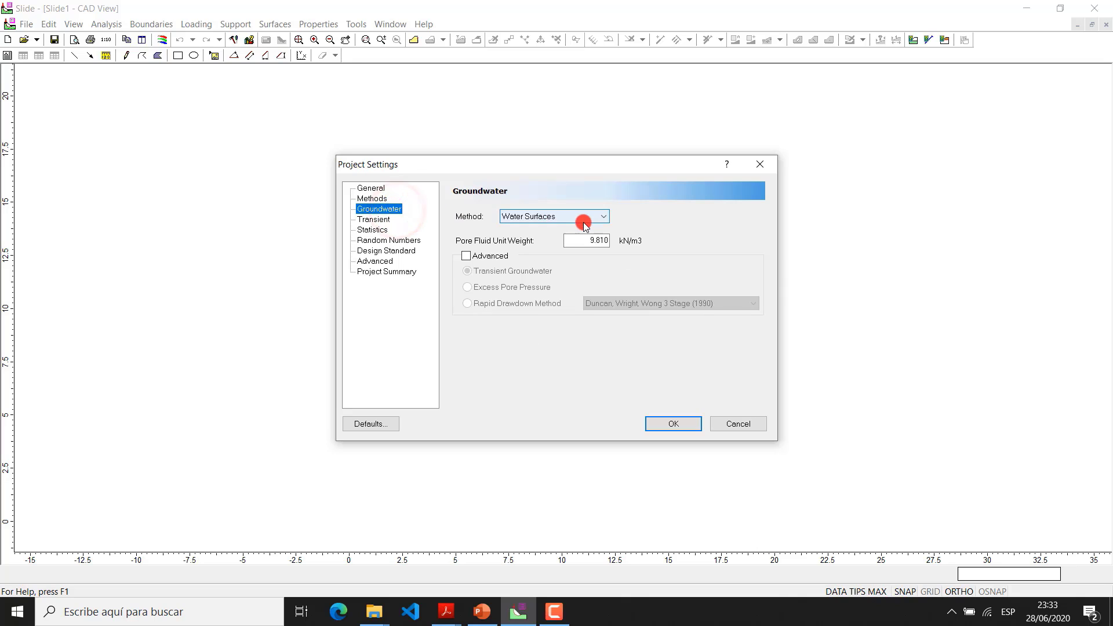
click(384, 220)
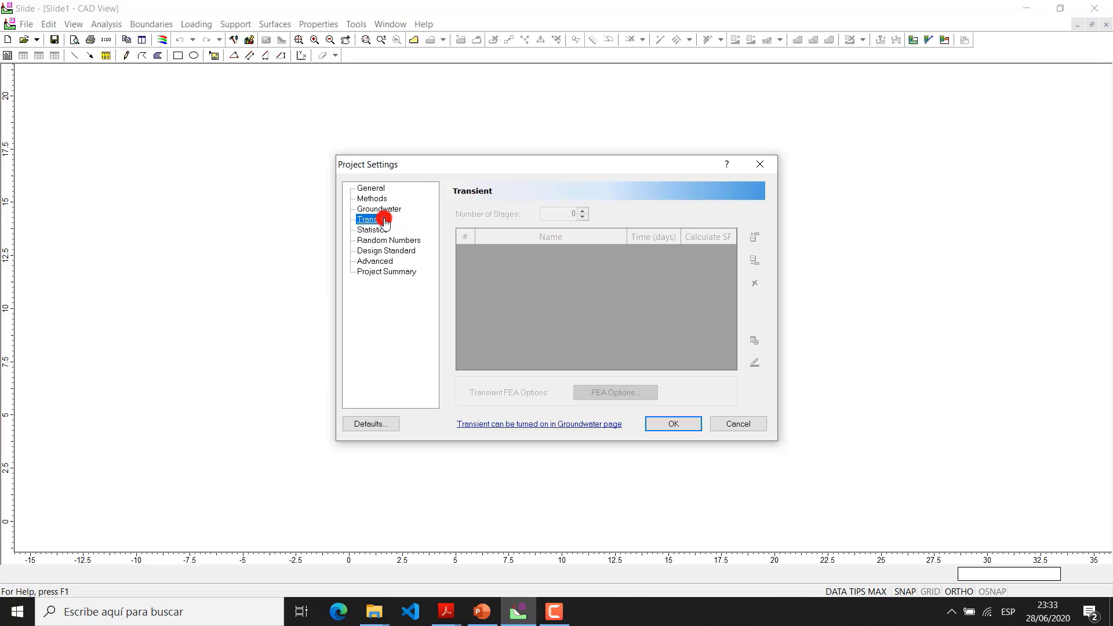
click(378, 231)
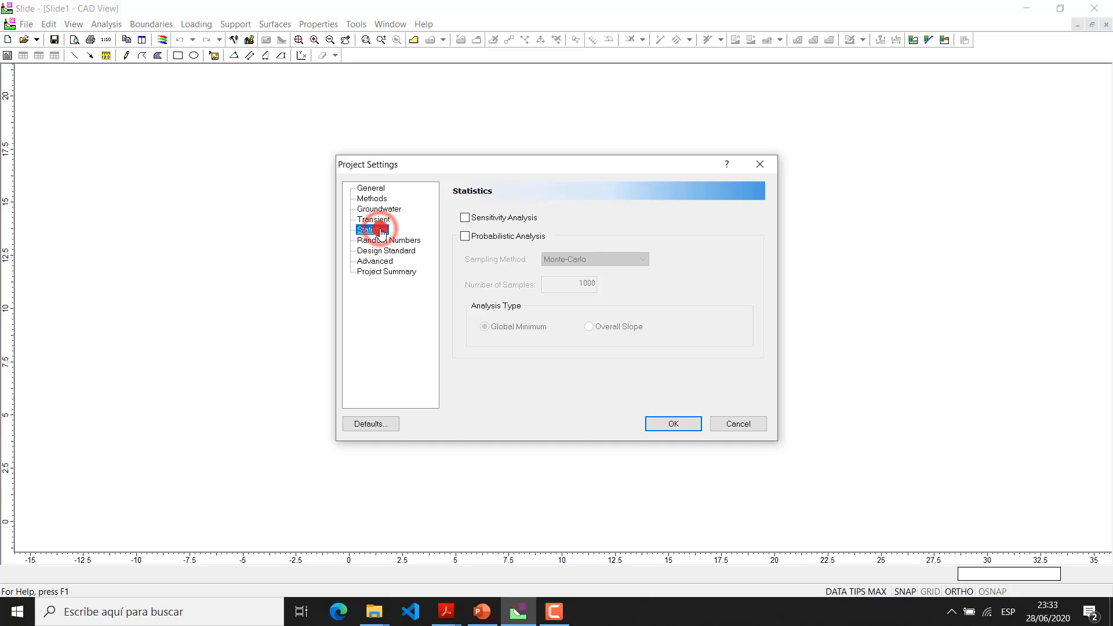
click(385, 240)
click(394, 251)
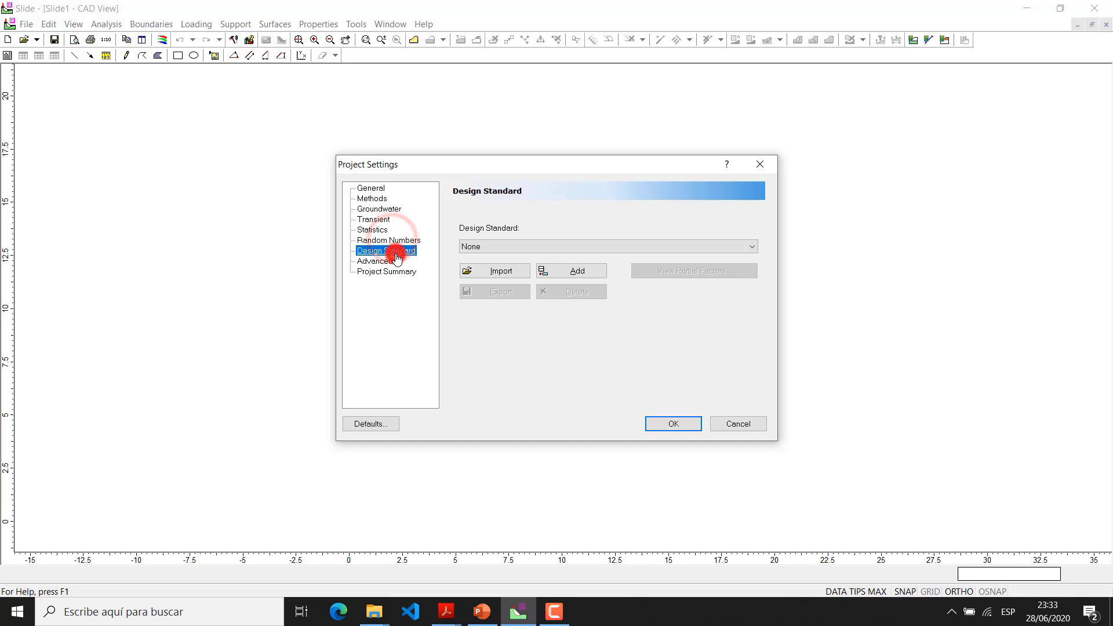
click(390, 262)
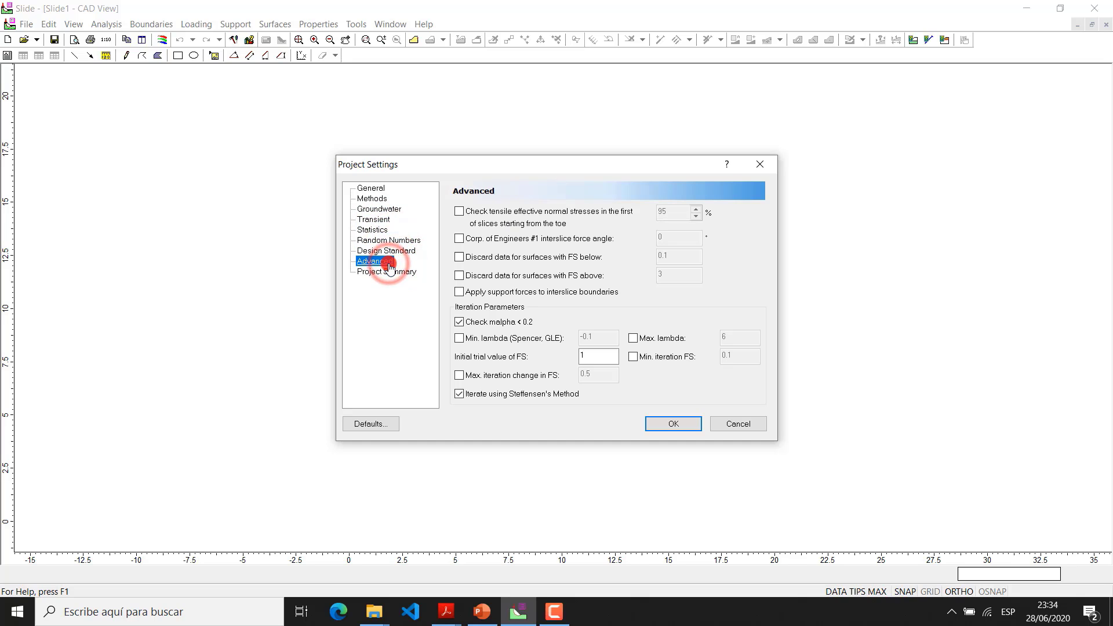
click(393, 273)
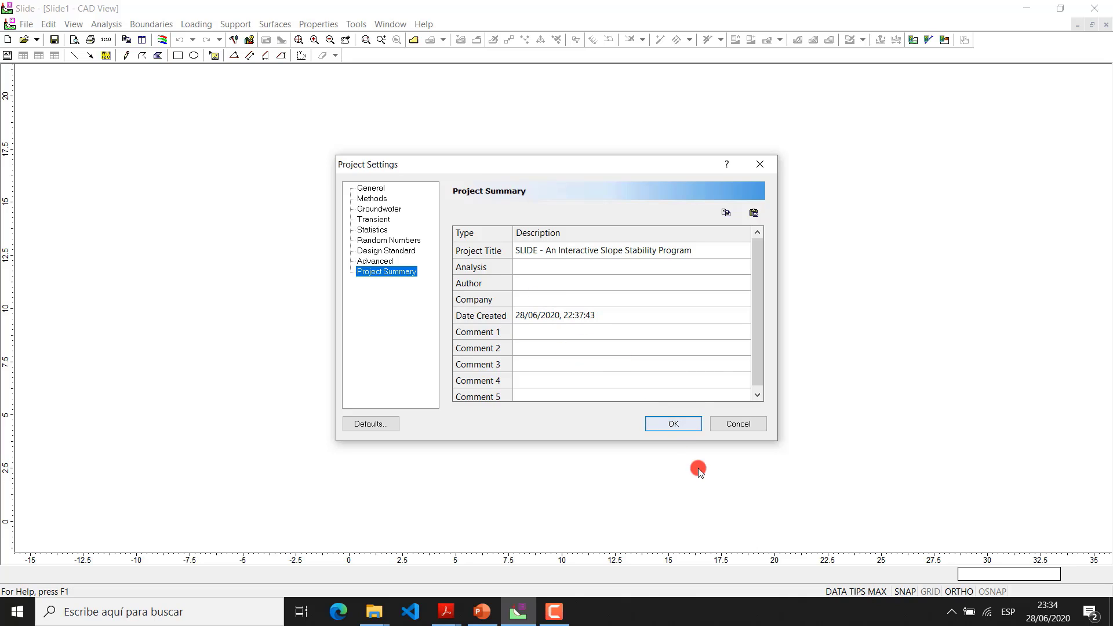
click(362, 188)
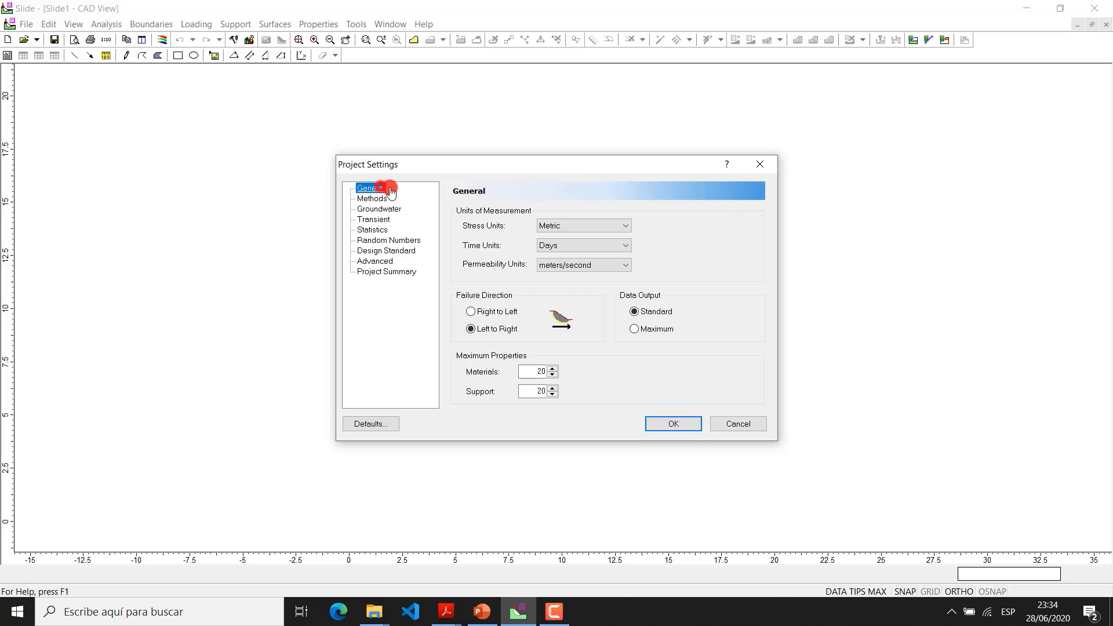
click(686, 424)
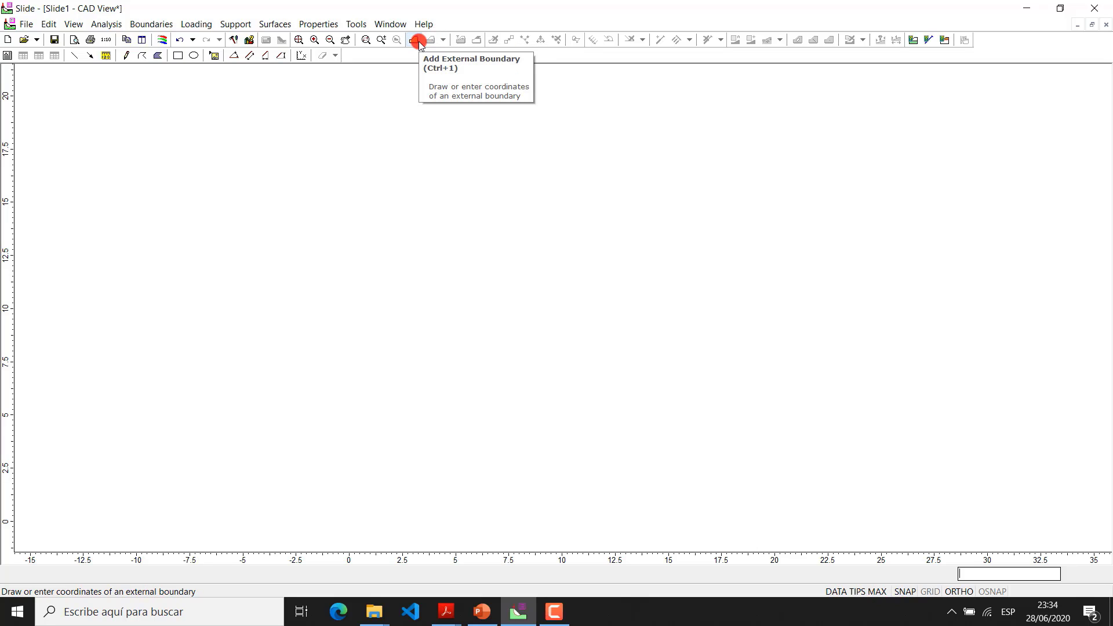
Start the slope's external boundary with vertices at 0,0, at 80,0 and at 80,20
click(140, 23)
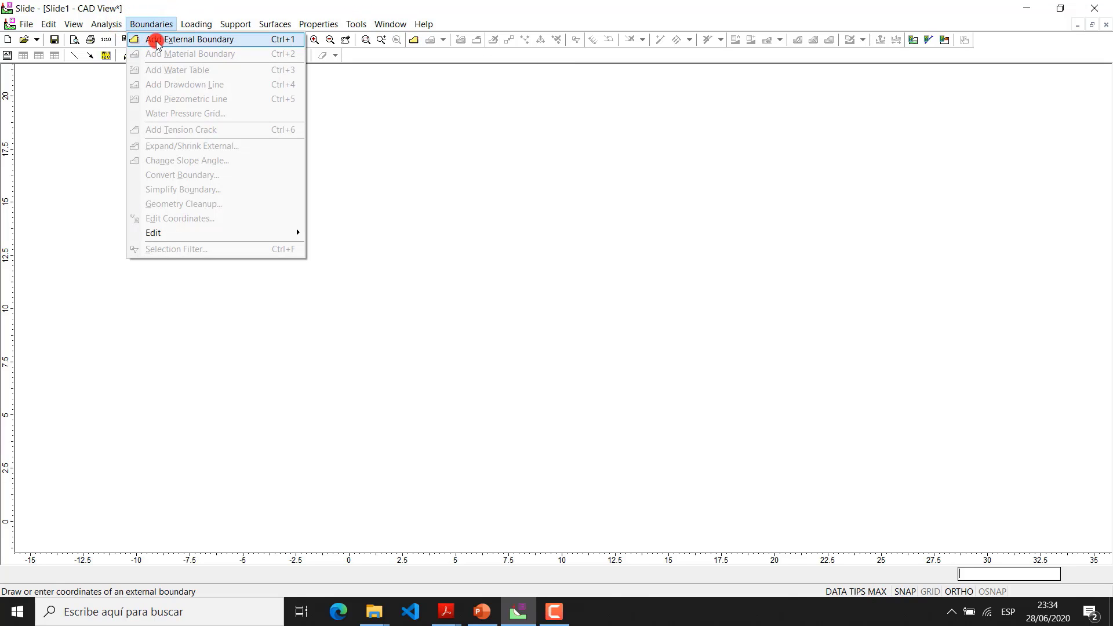
click(414, 44)
click(414, 41)
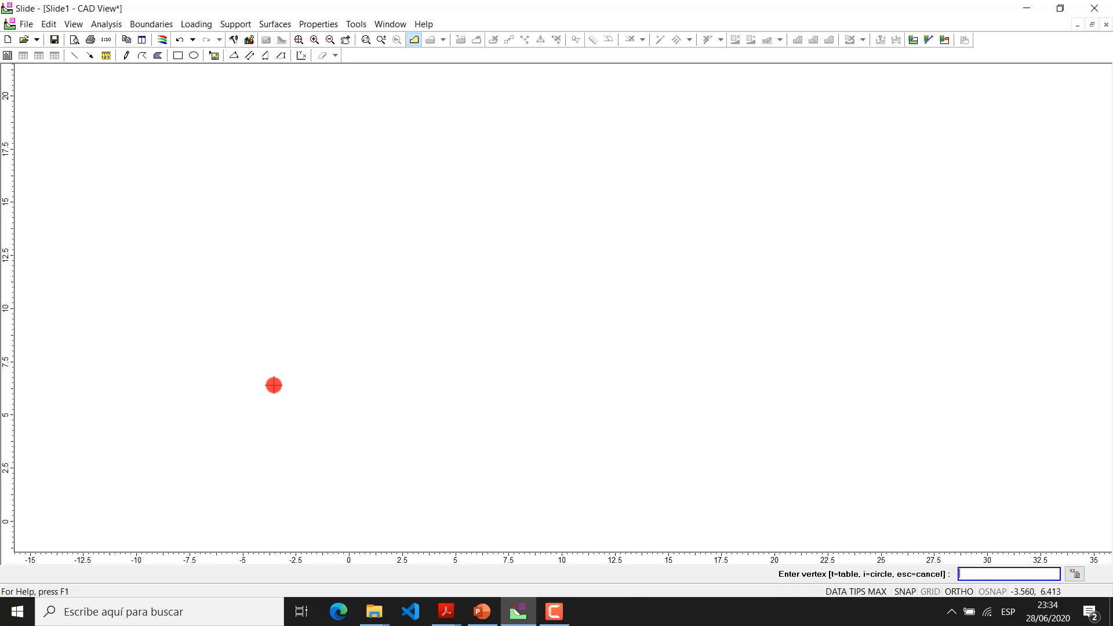
text(0,0)
key(Return)
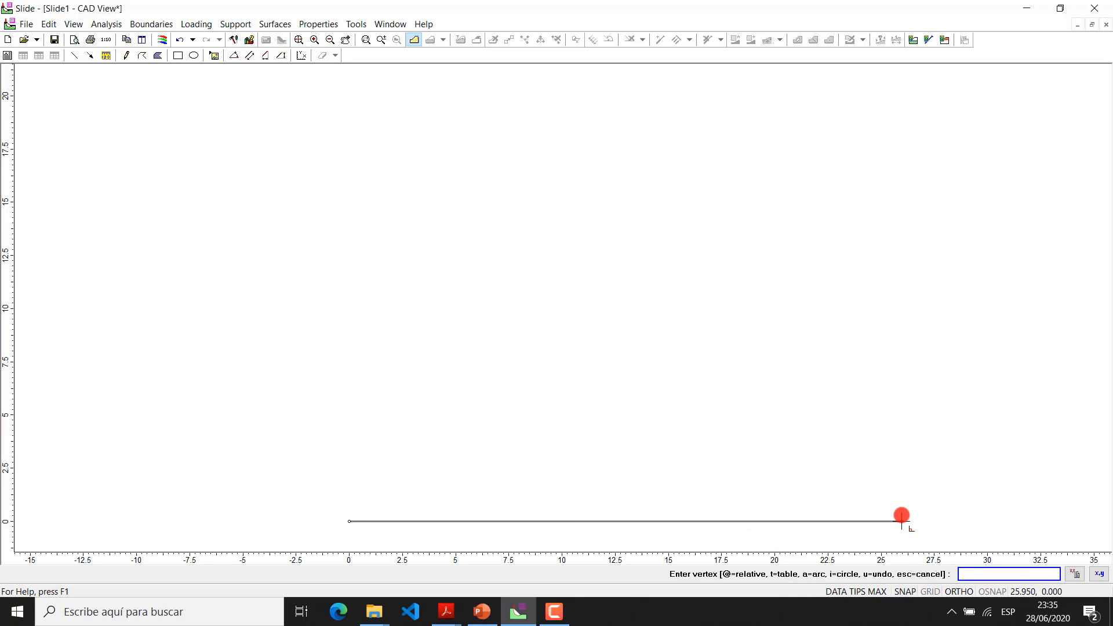
text(80,0)
key(Return)
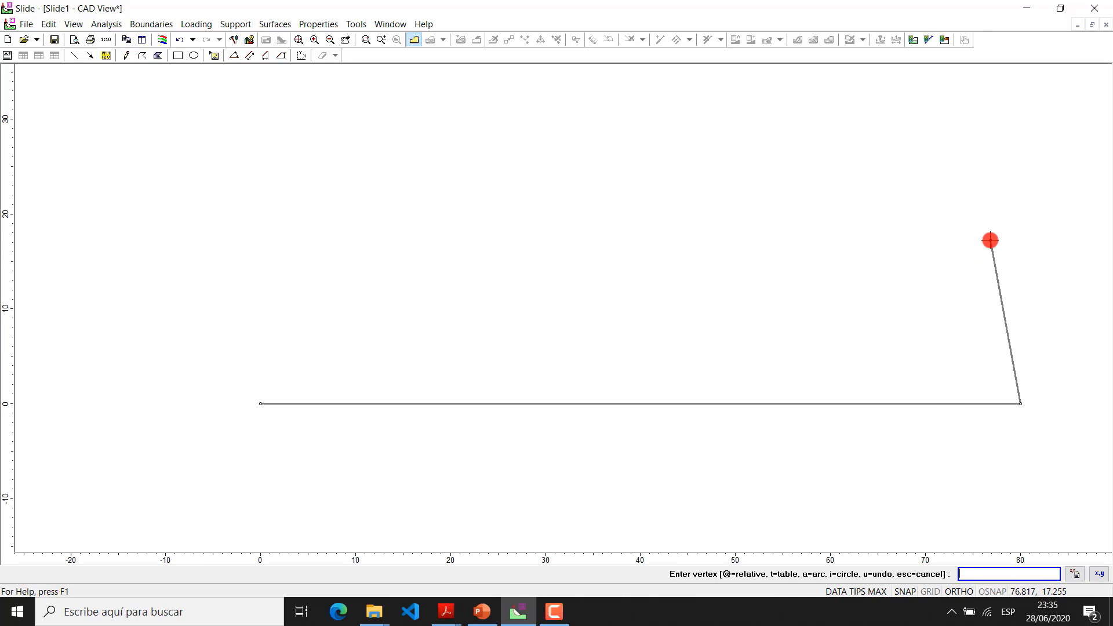
text(80,20)
key(Return)
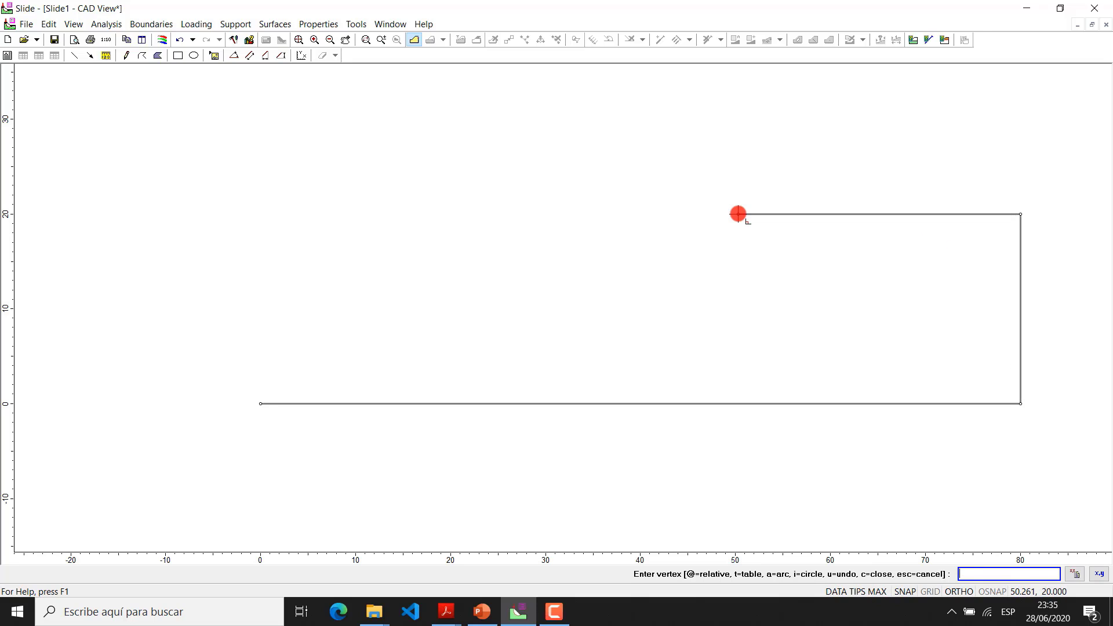
Continue the external boundary through 50,20, 25,40 and 0,40, and close it at 0,0
text(50,20)
key(Return)
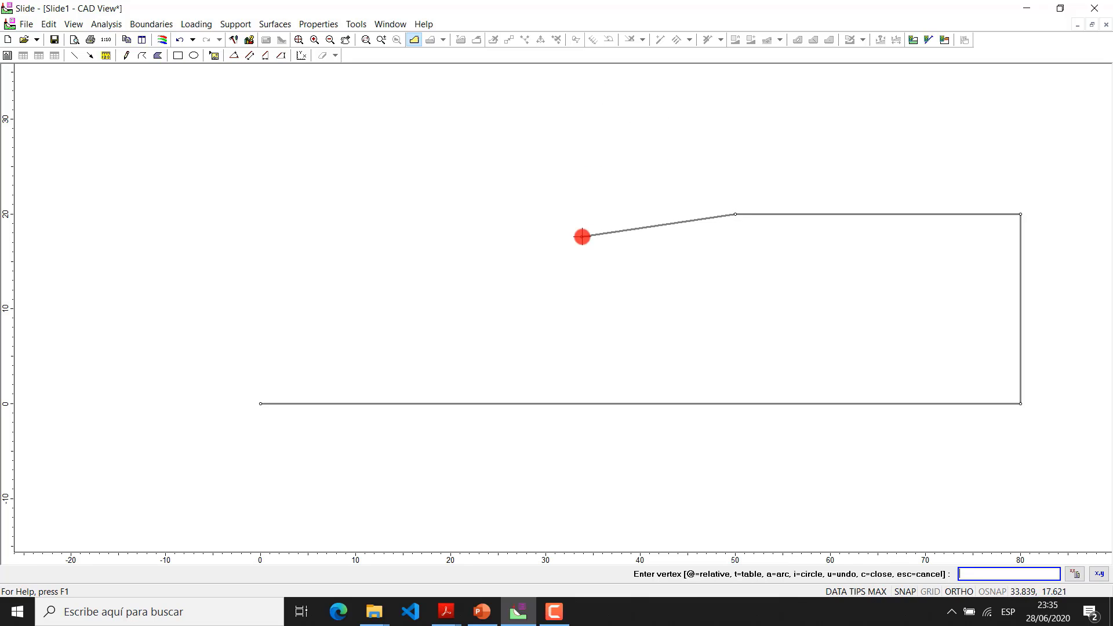
text(25,40)
key(Return)
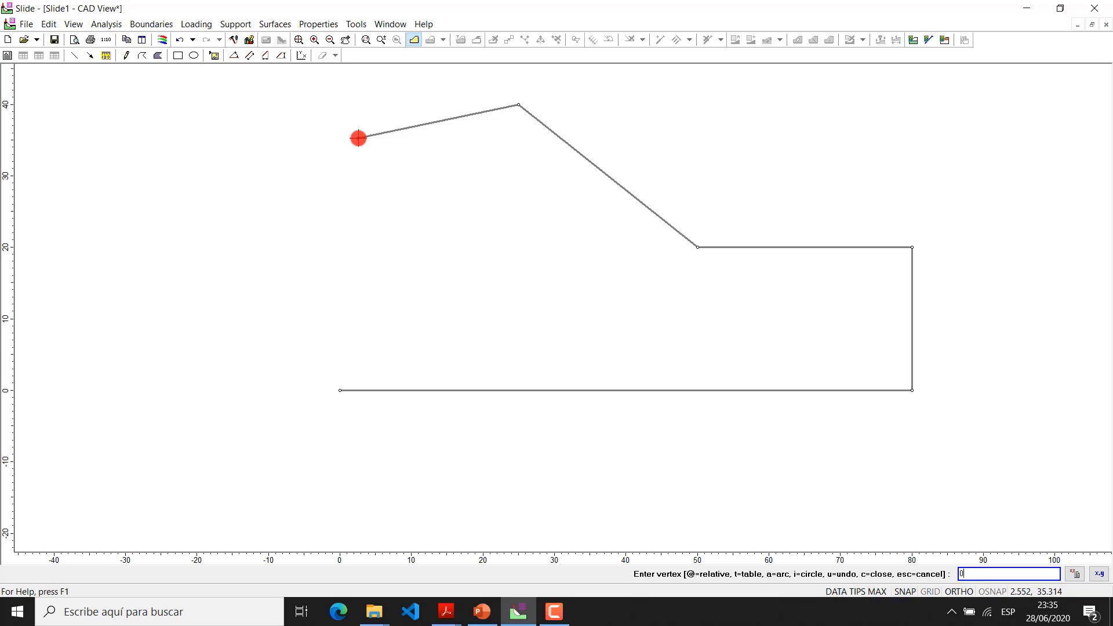
key(Return)
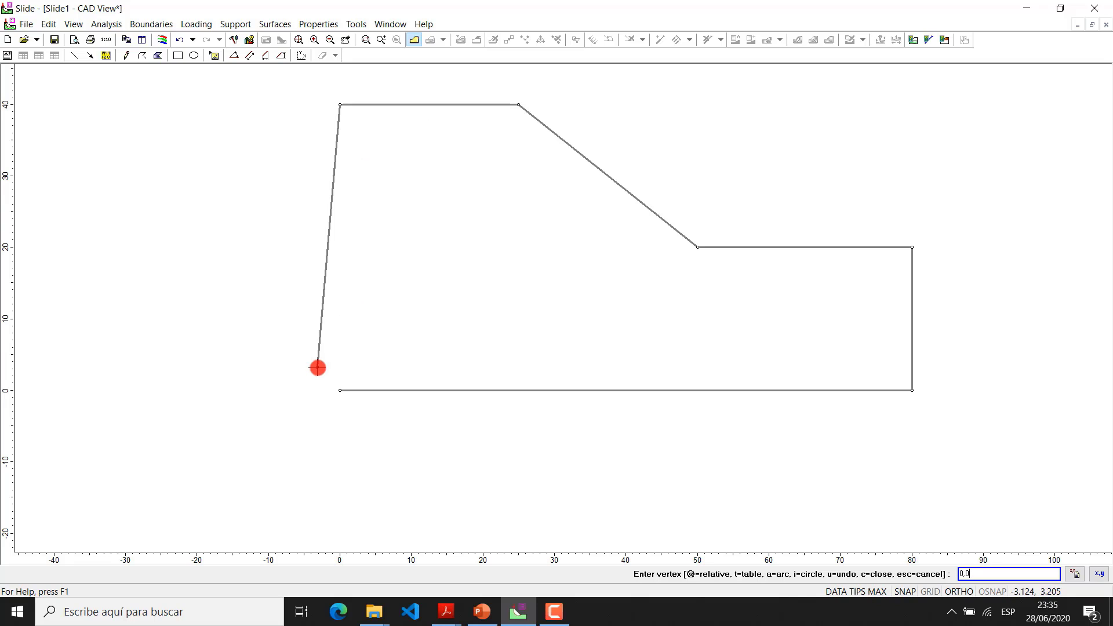
key(Return)
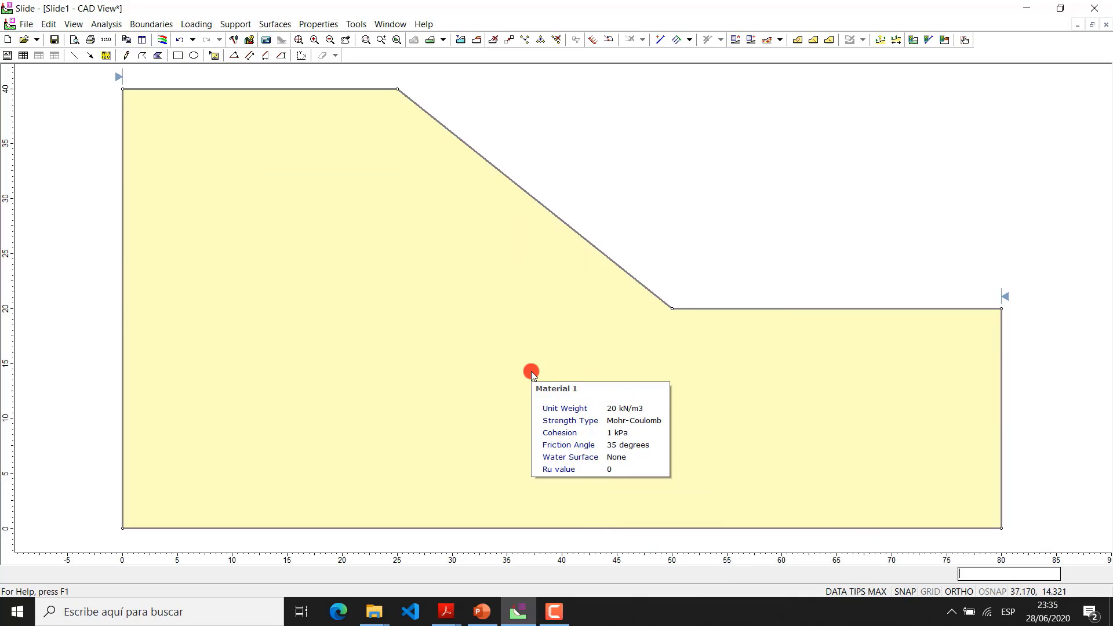
Rename Material 1 as Suelo1 in the material definitions and set its unit weight to 17 kN/m3
click(332, 25)
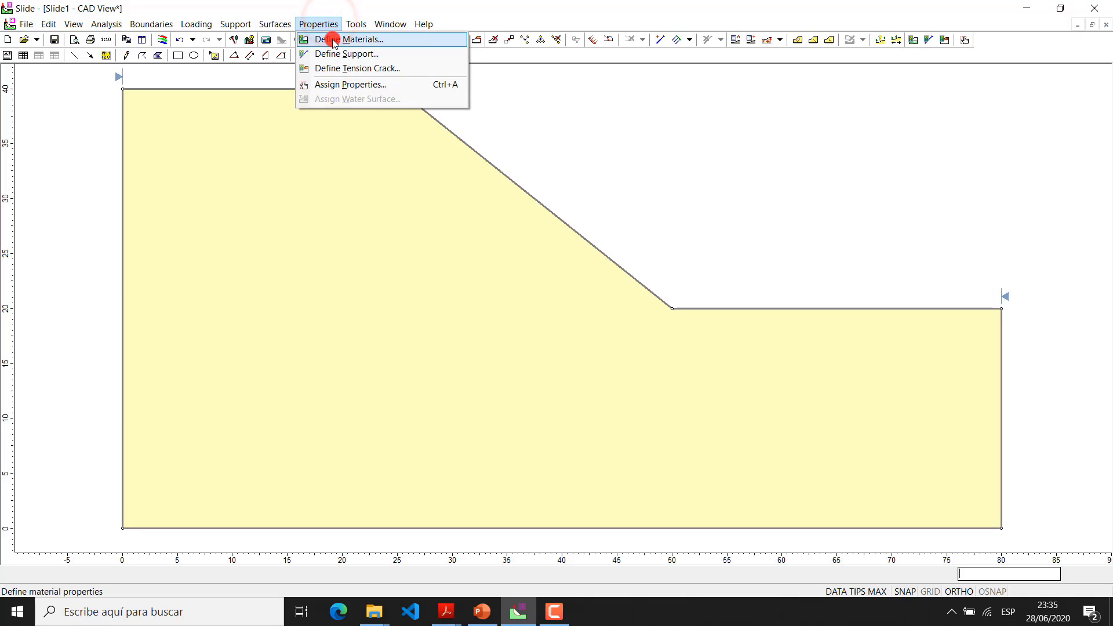
click(384, 39)
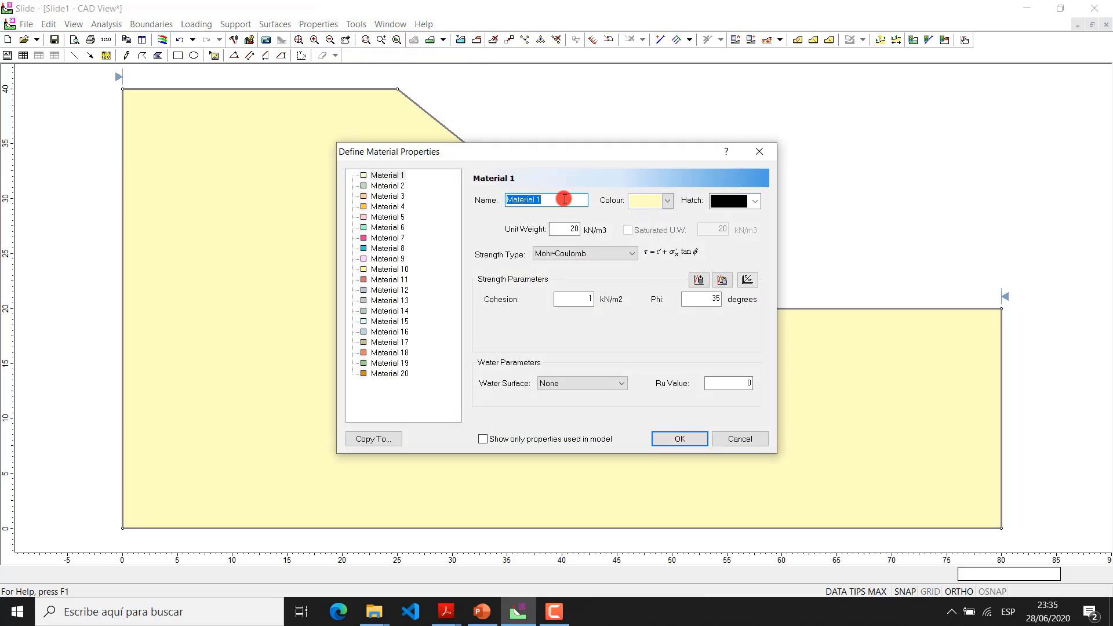
text(Suelo1)
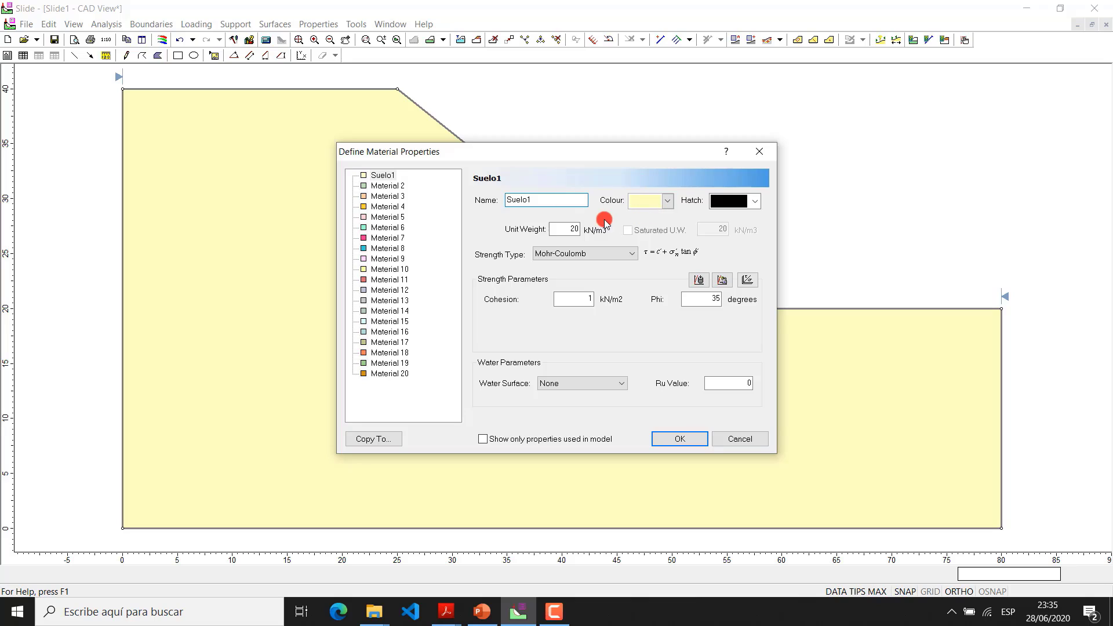
click(570, 229)
text(17)
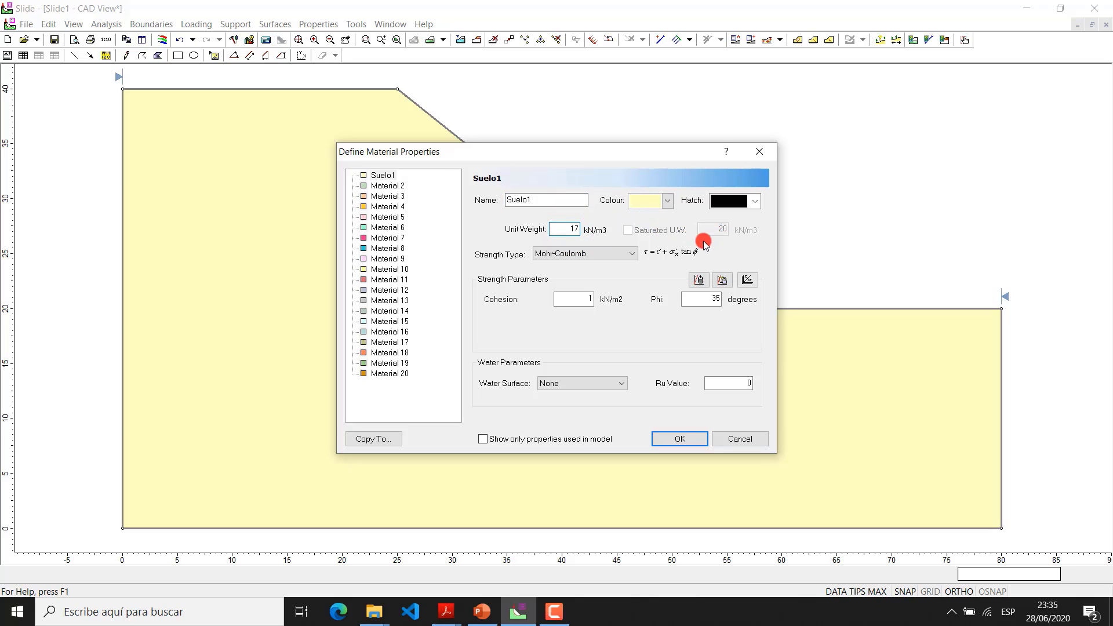
Give Suelo1 Mohr-Coulomb strength with cohesion 25 kN/m2 and phi 32 degrees, and accept the material properties
click(606, 261)
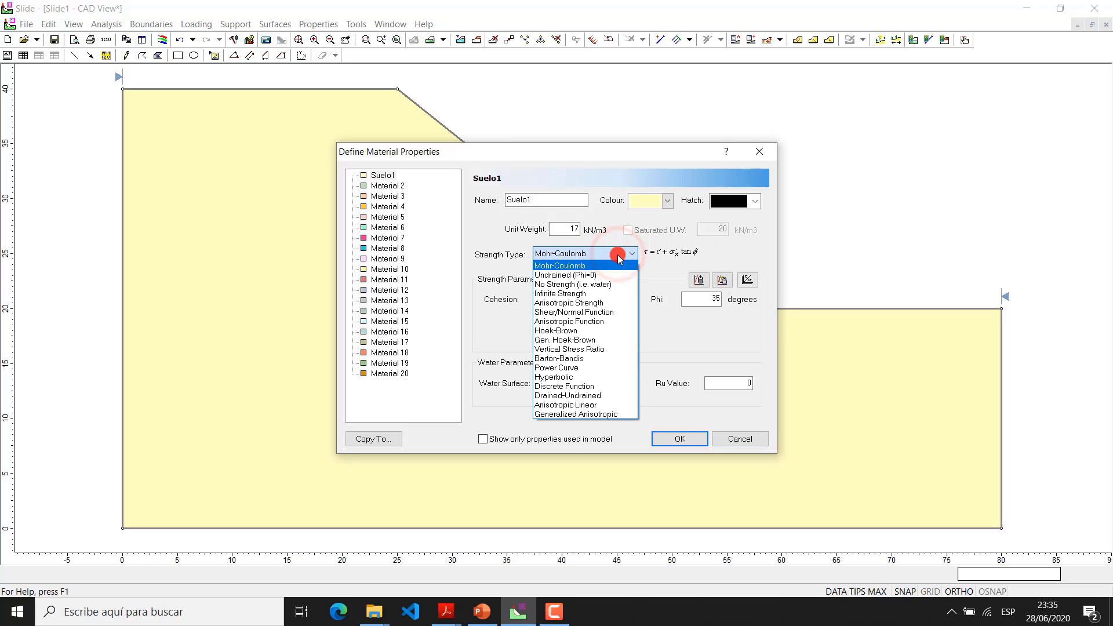
click(615, 265)
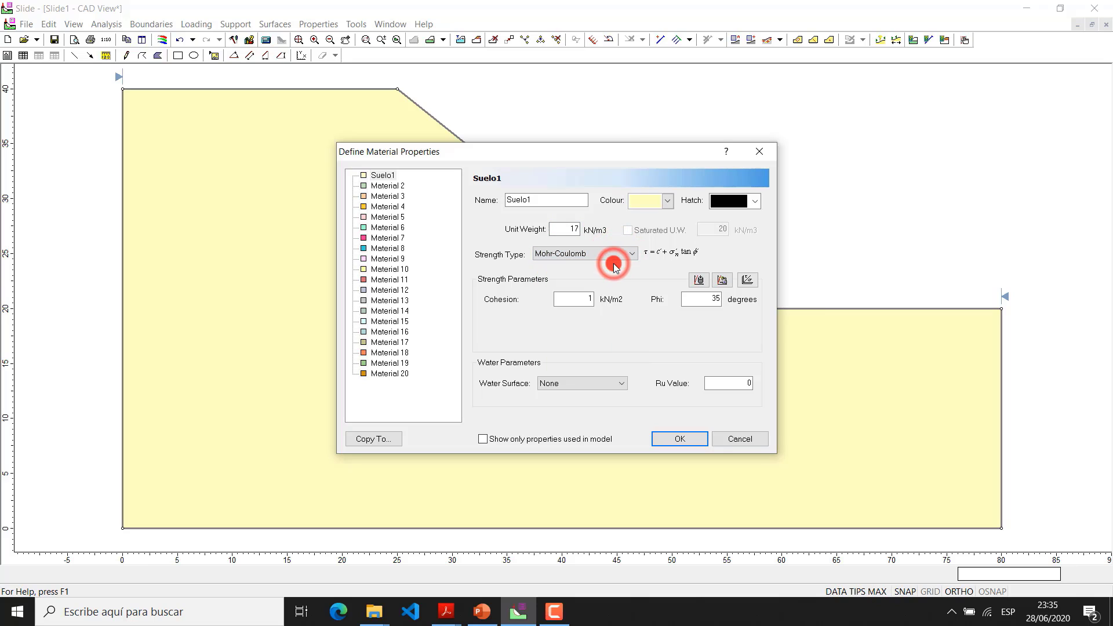
double_click(578, 299)
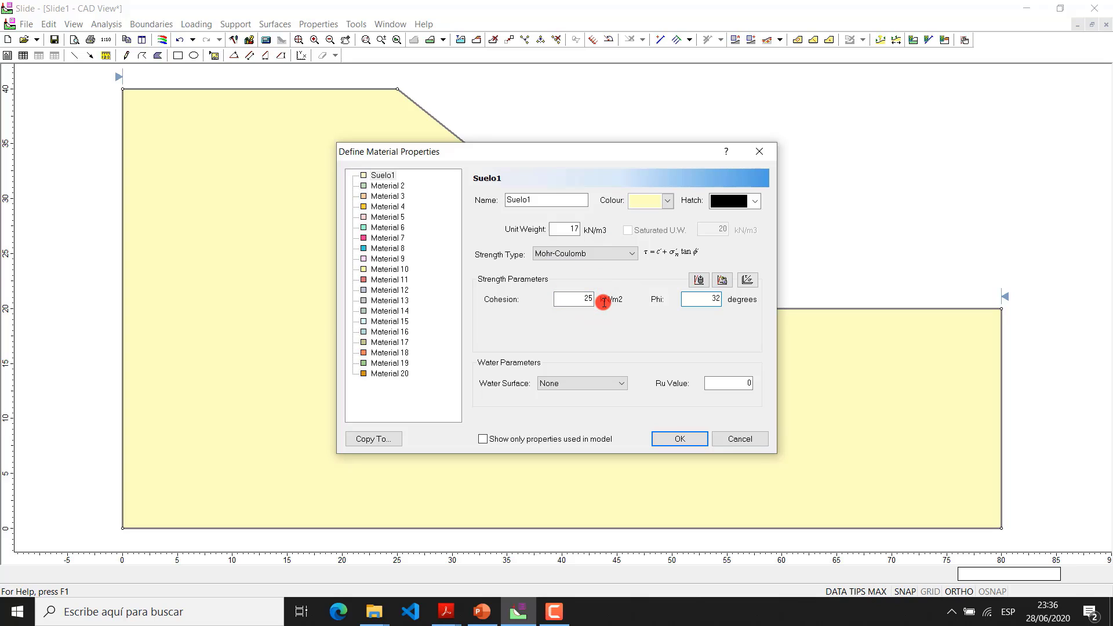
click(593, 341)
click(667, 205)
click(668, 200)
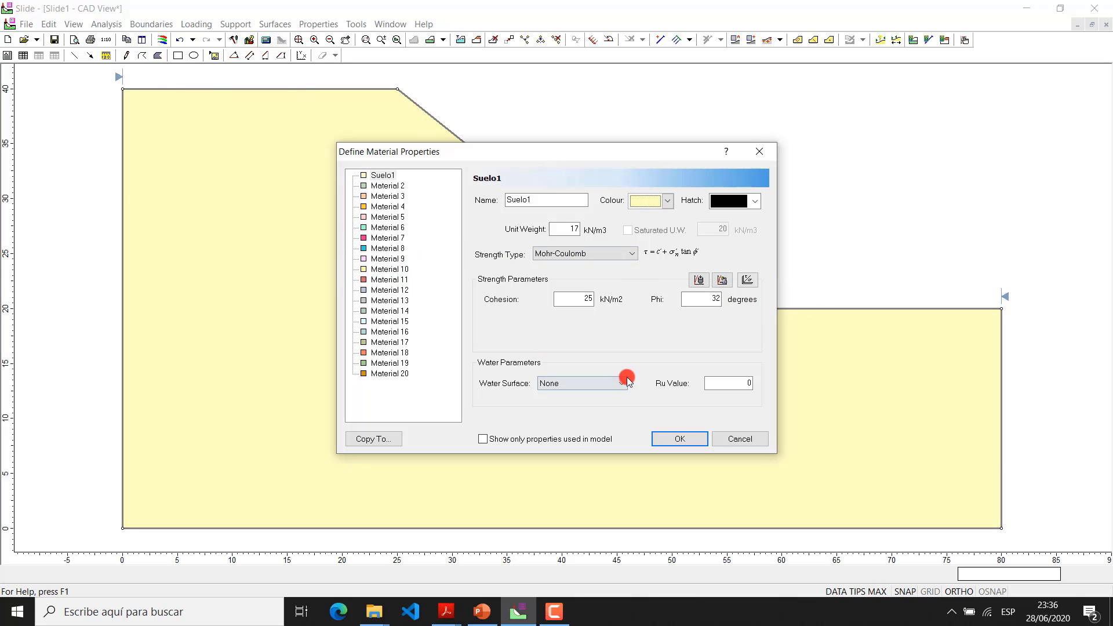
click(690, 438)
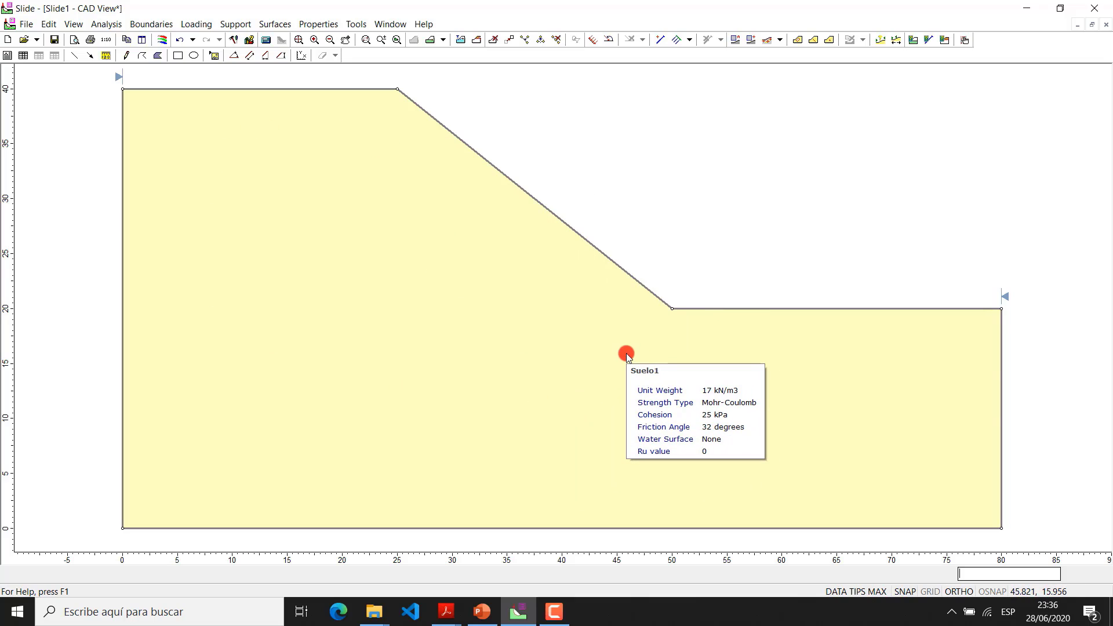
Create an automatic slip center grid with 200 intervals in both the X and Y directions
scroll(615, 225, down, 1)
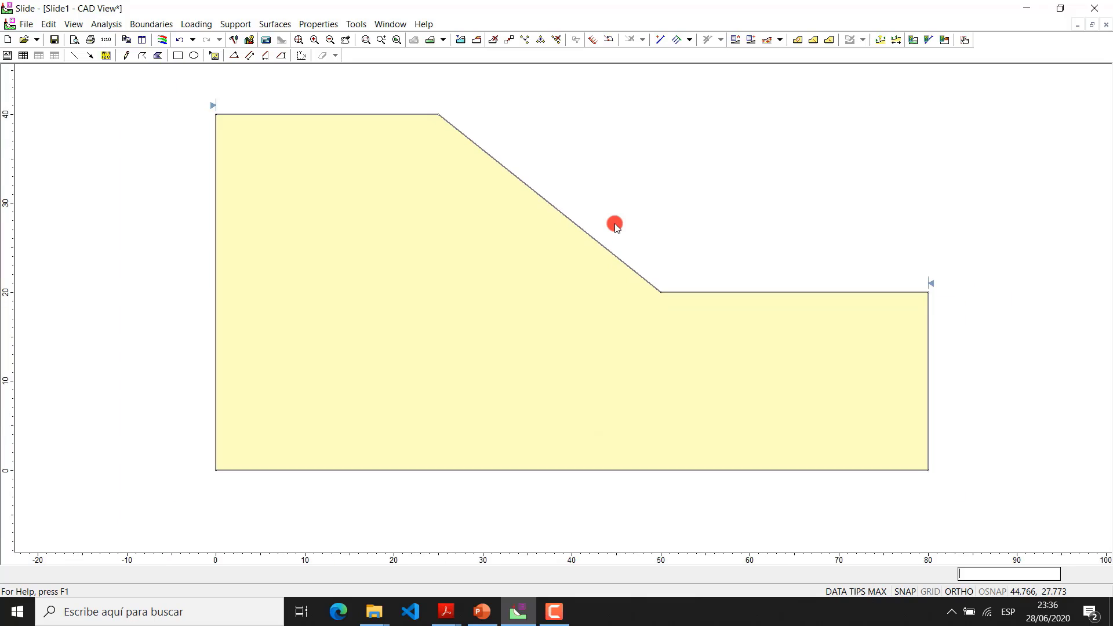
drag(615, 224, 594, 284)
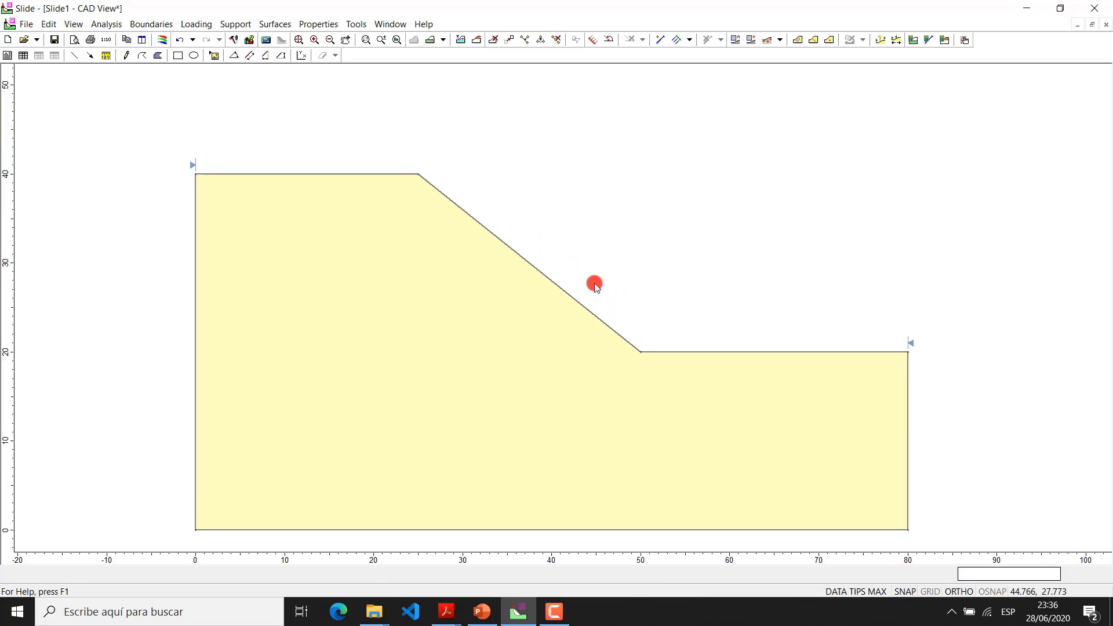
click(283, 26)
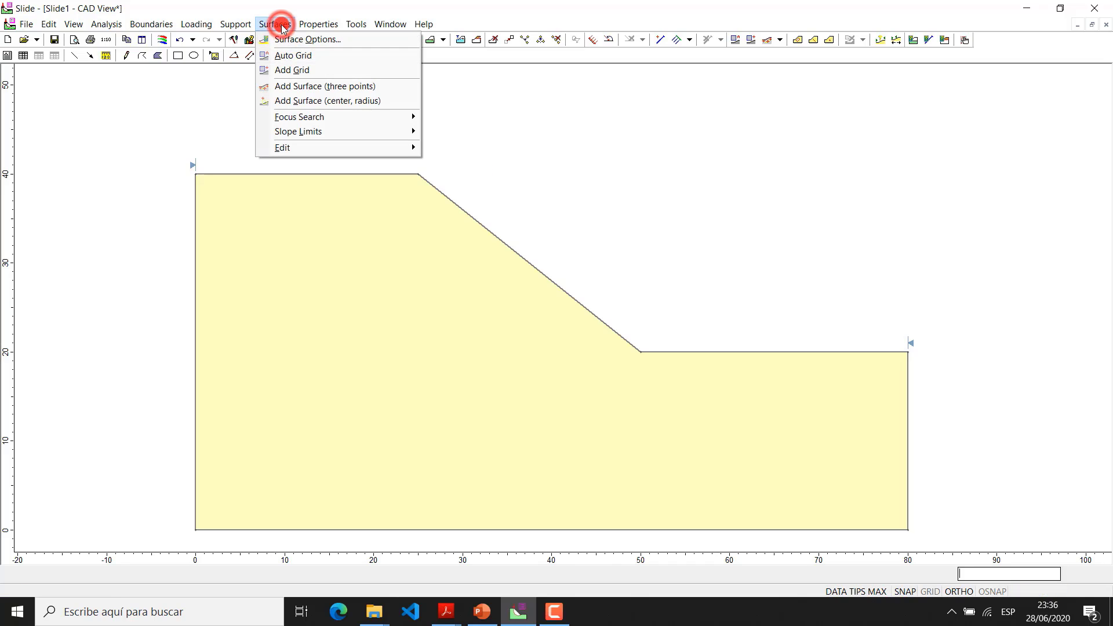
click(299, 56)
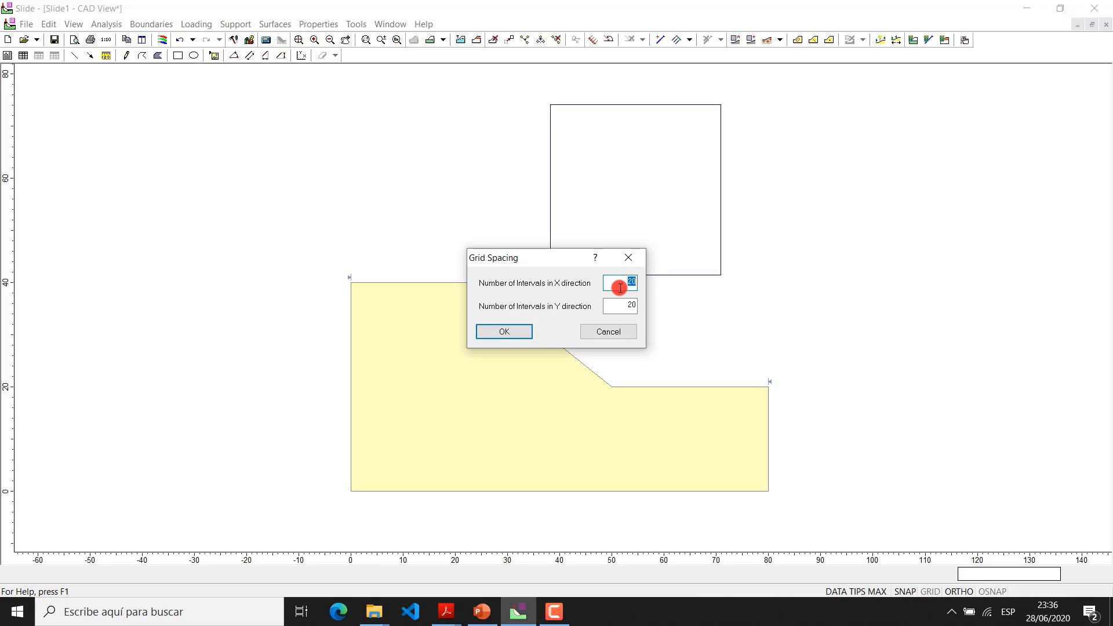
key(Tab)
double_click(626, 282)
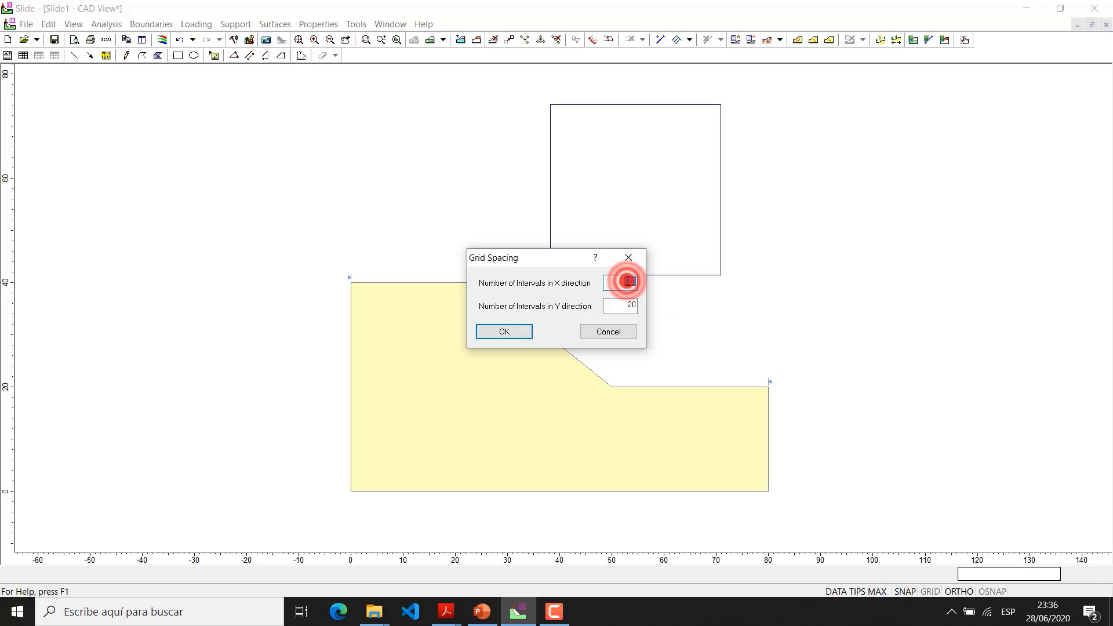
text(20)
key(Tab)
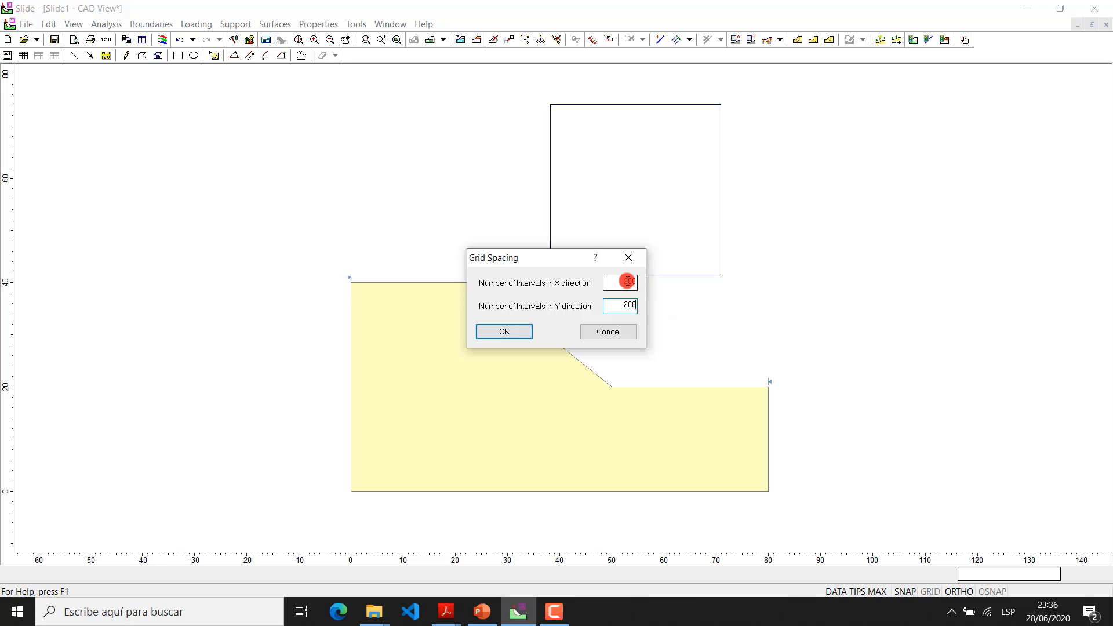
text(200)
click(528, 332)
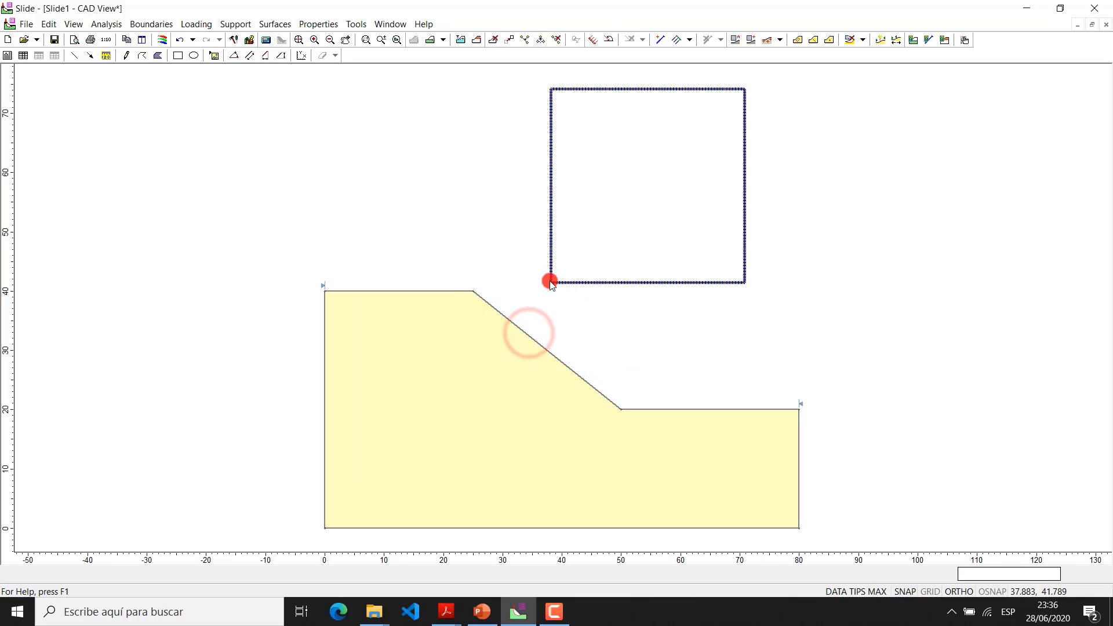
Move the search grid's lower right corner to the slope base at 80,0 and its lower left corner to 0,0
right_click(745, 282)
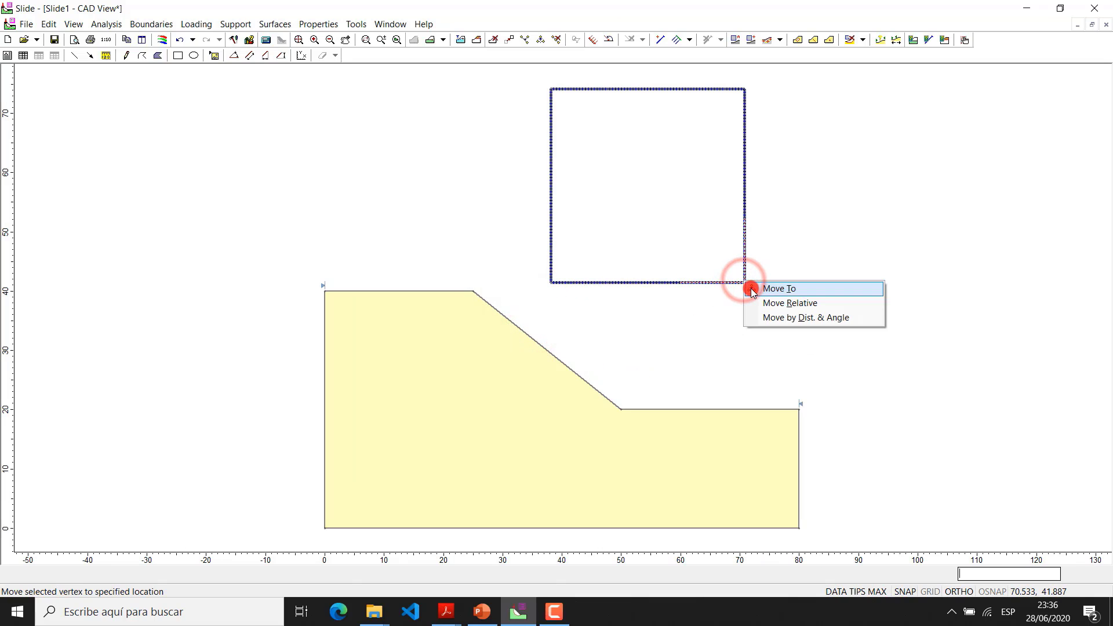
click(762, 289)
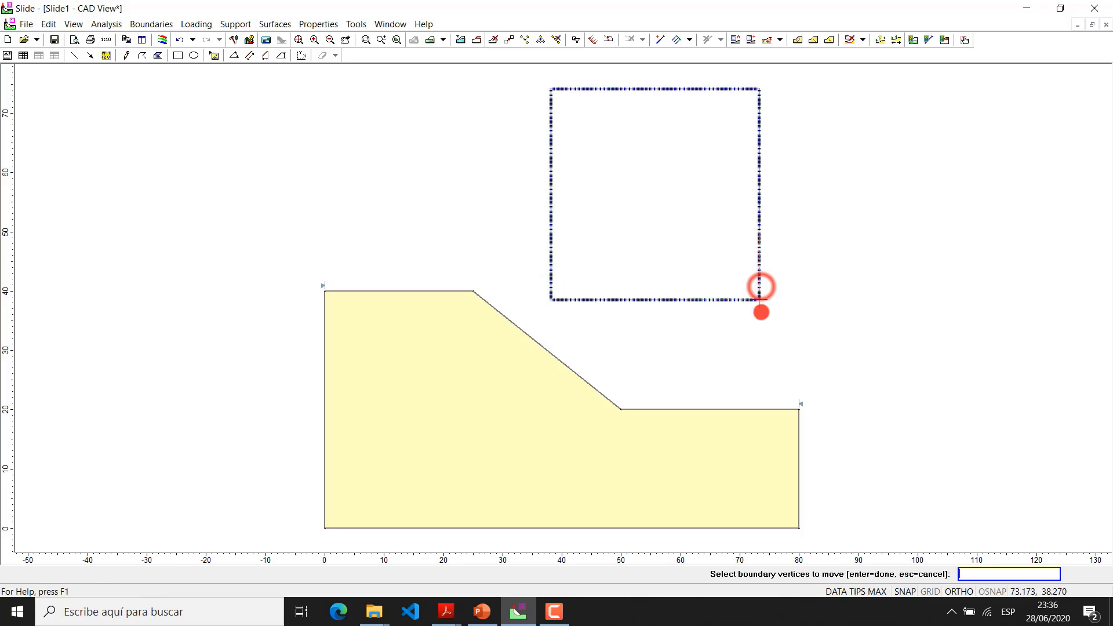
click(799, 528)
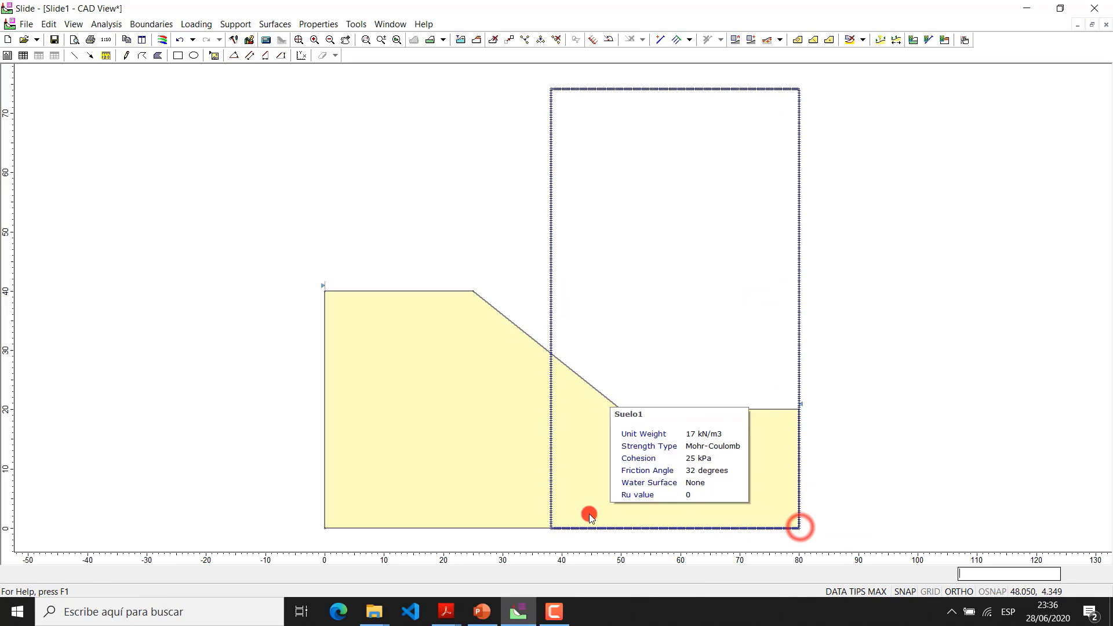
right_click(553, 526)
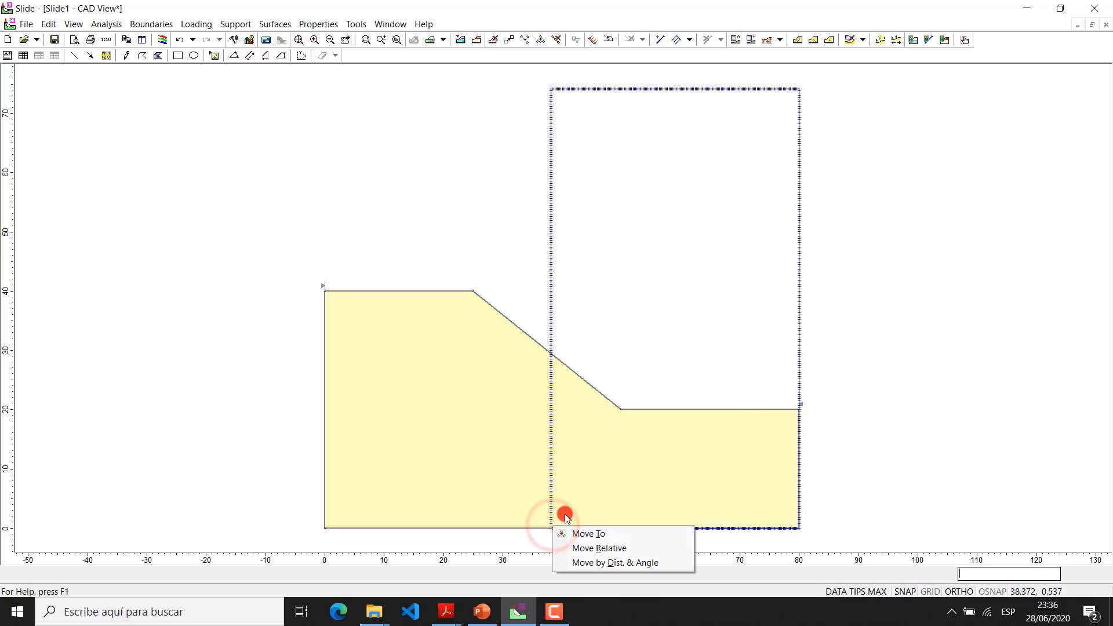
click(574, 530)
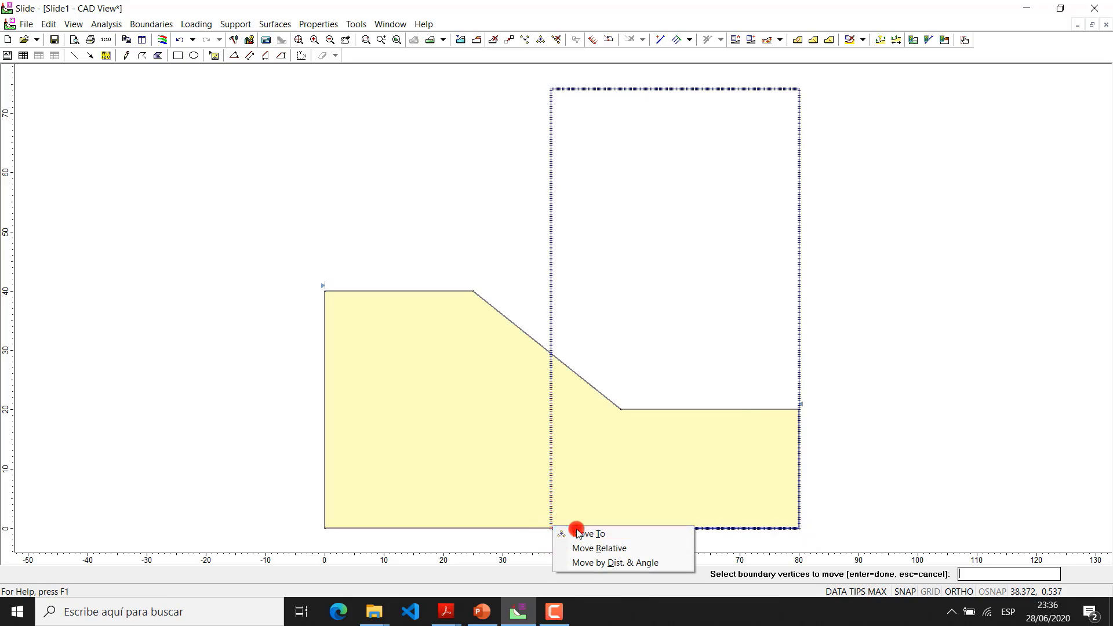
click(322, 526)
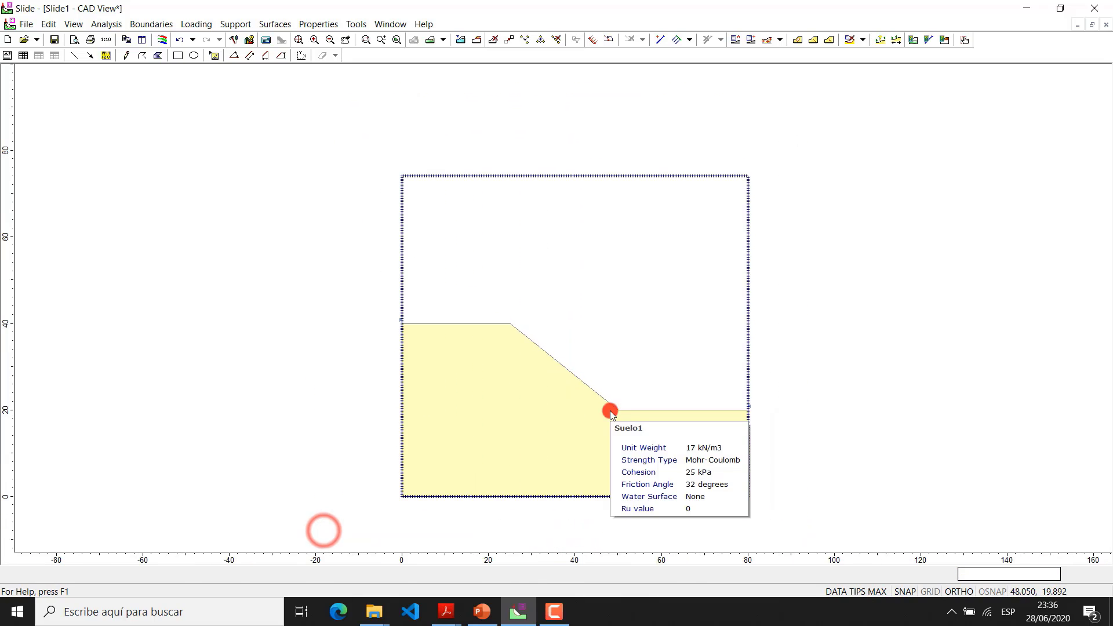
Move the search grid's upper right corner upward to a height of about 106, keeping it near x = 80
right_click(746, 178)
click(758, 185)
scroll(749, 110, down, 3)
drag(749, 111, 732, 192)
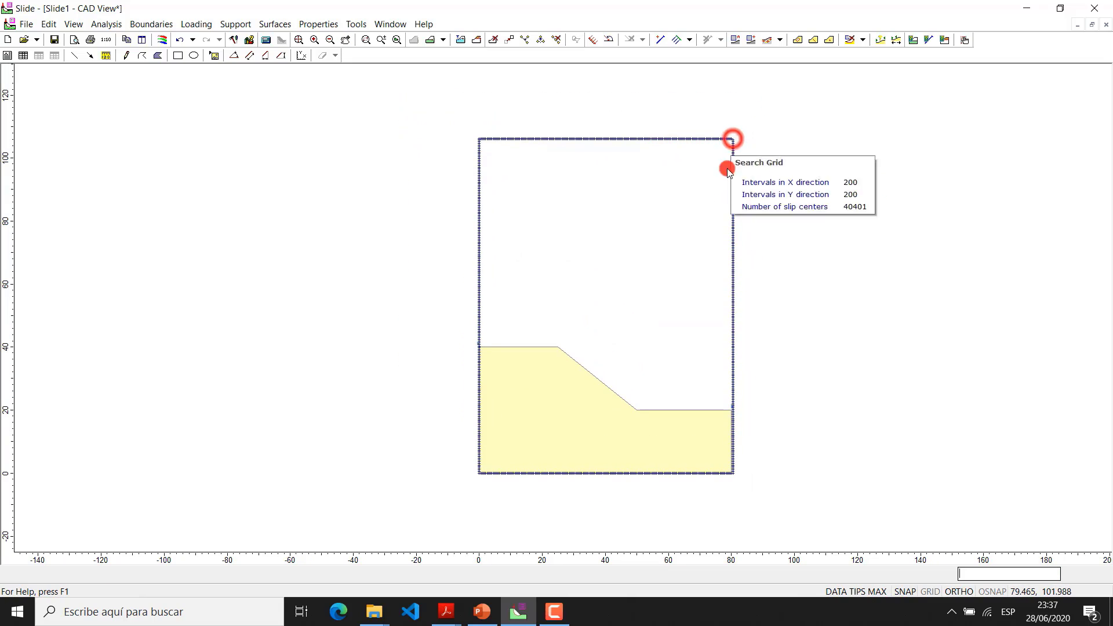
click(732, 138)
scroll(627, 392, up, 1)
scroll(627, 392, up, 1)
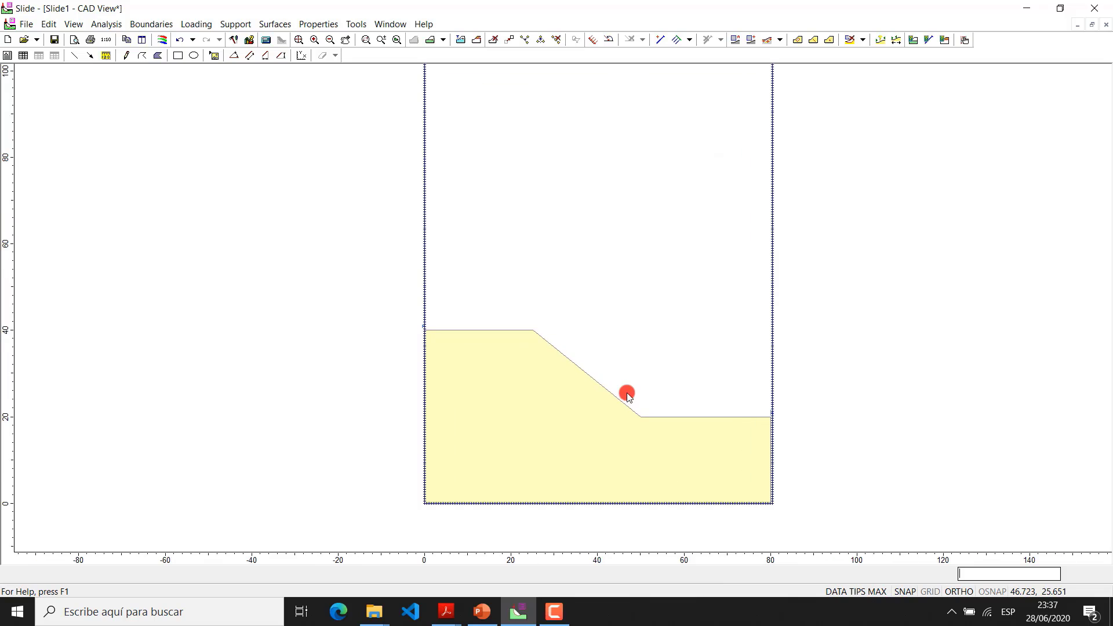
drag(626, 392, 600, 439)
key(Escape)
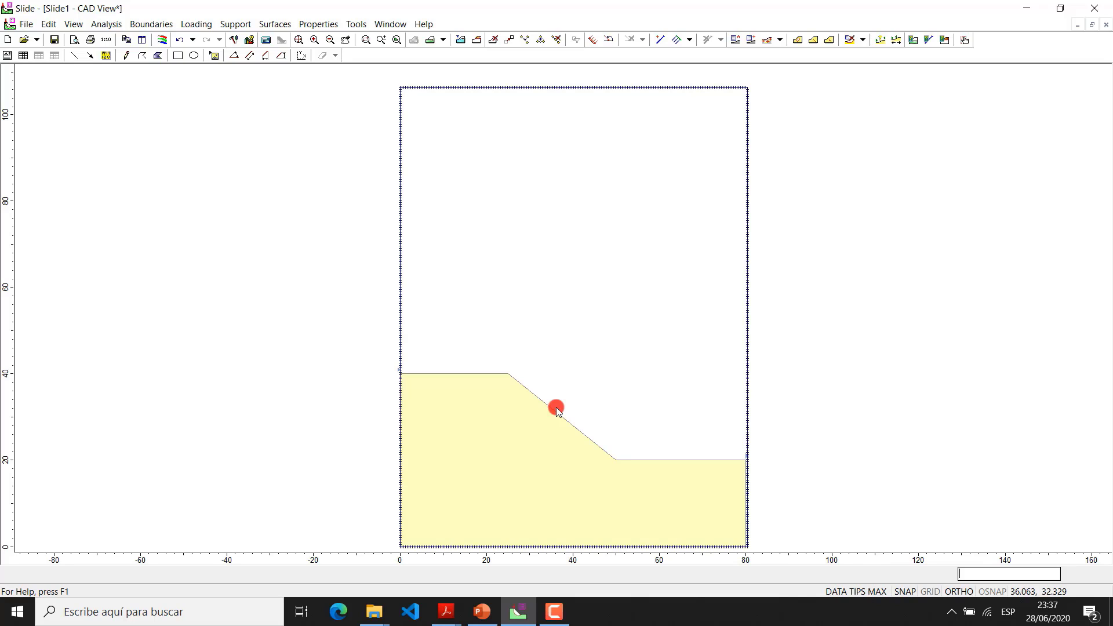
mouse_move(489, 377)
mouse_move(436, 506)
click(276, 23)
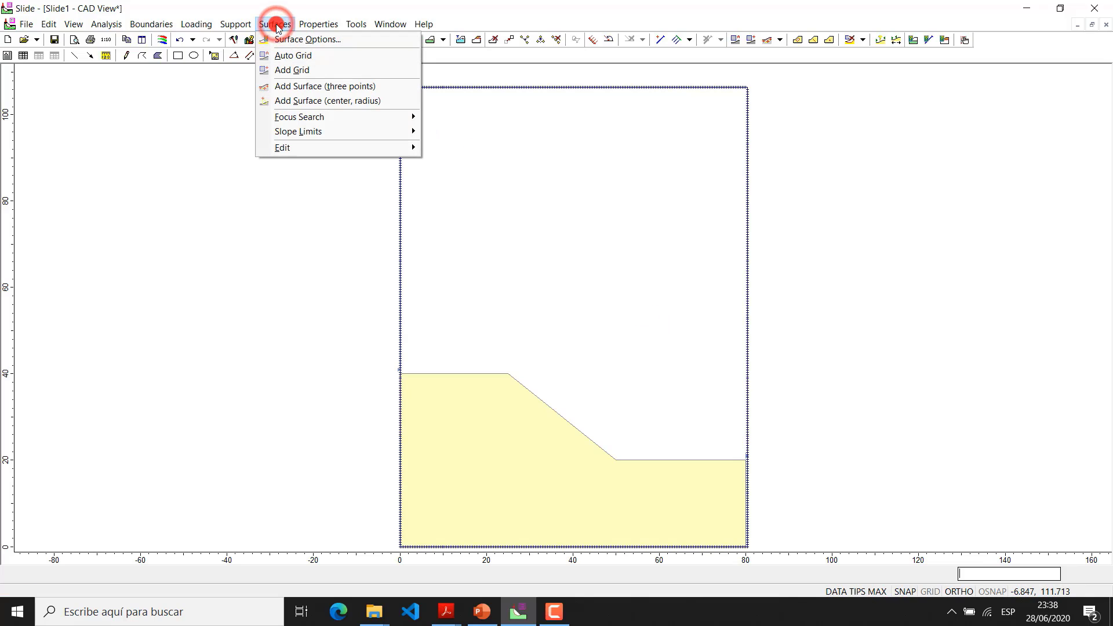
click(314, 22)
click(321, 4)
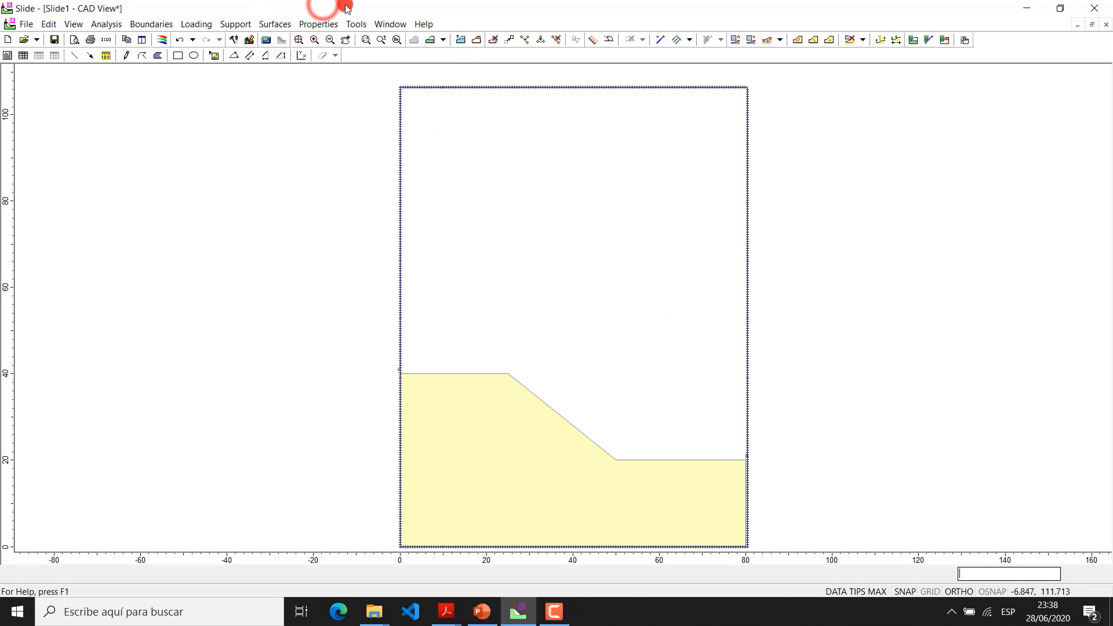
Start the slope stability computation and save the model as Ejemplo 1 in the Cimentación folder
click(266, 40)
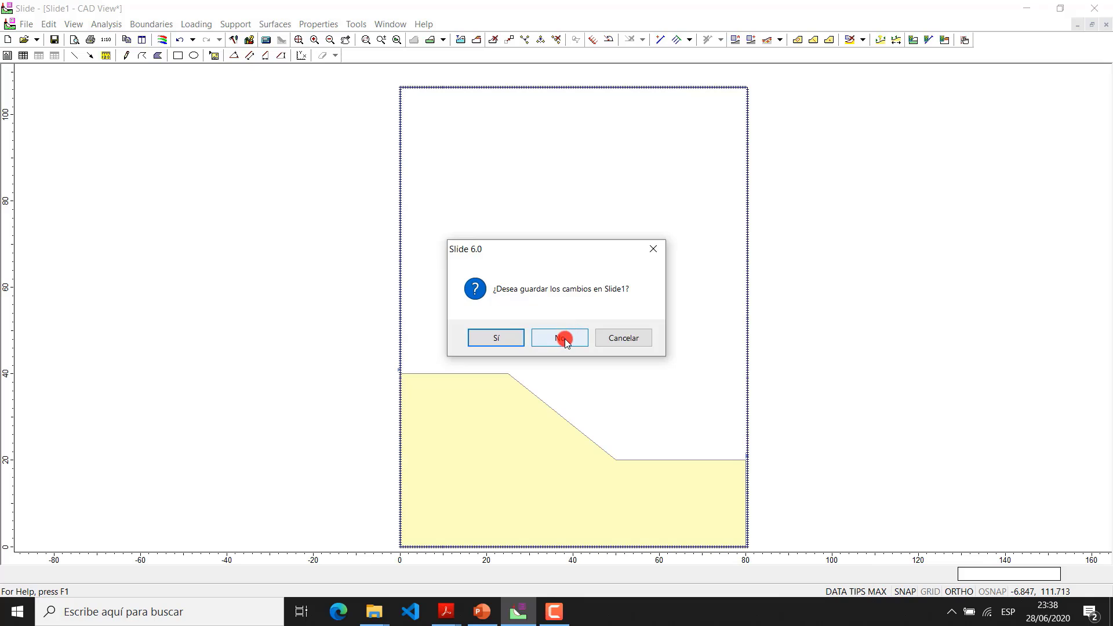
click(513, 340)
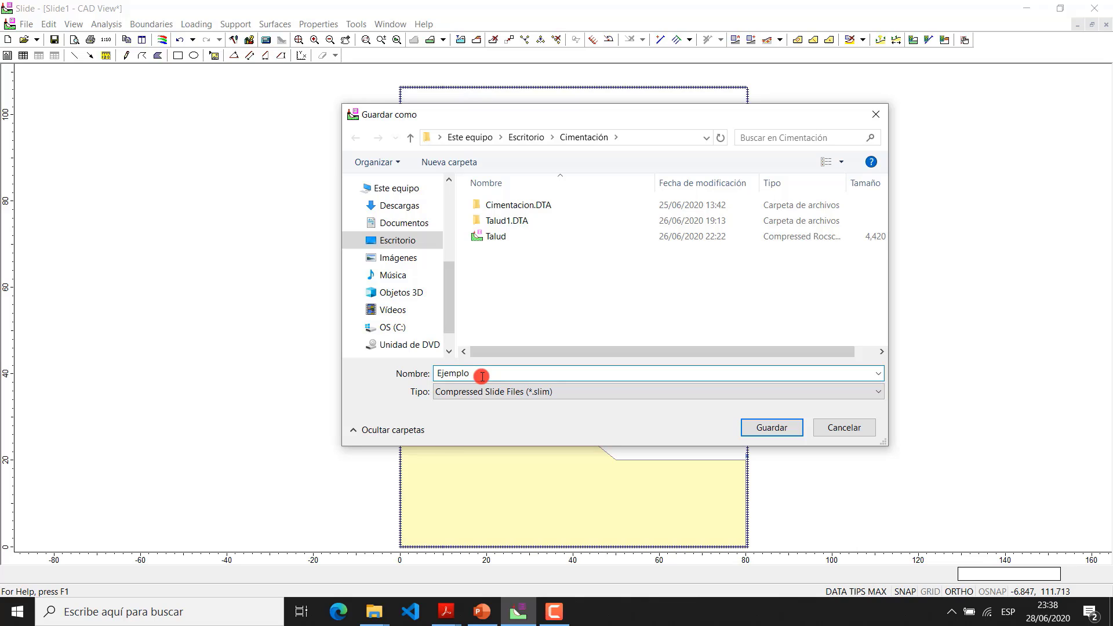
text(1)
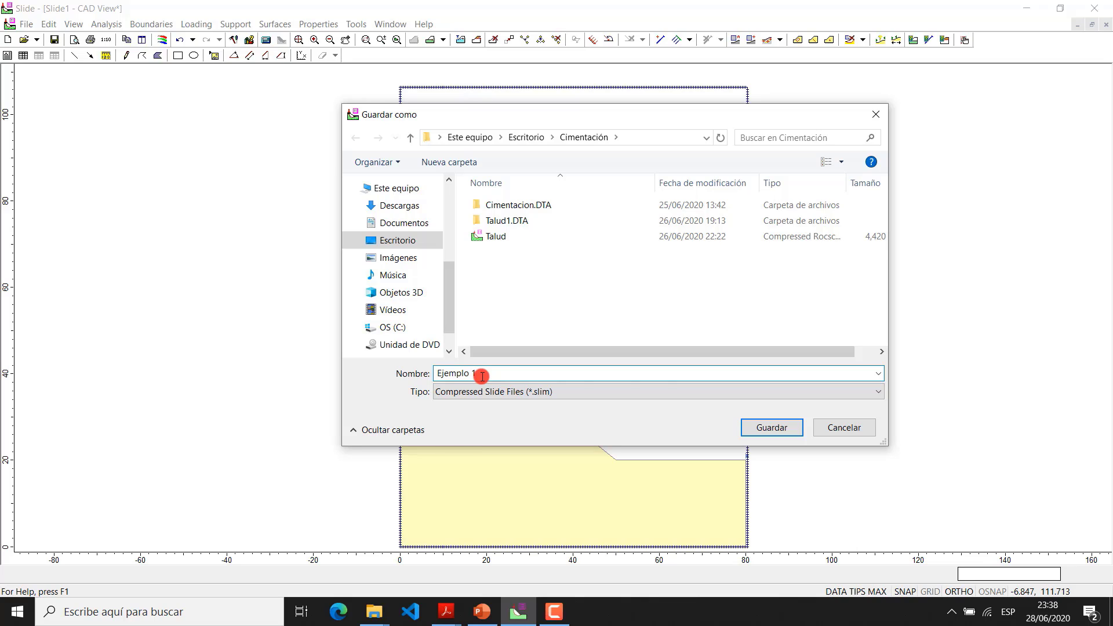
click(789, 432)
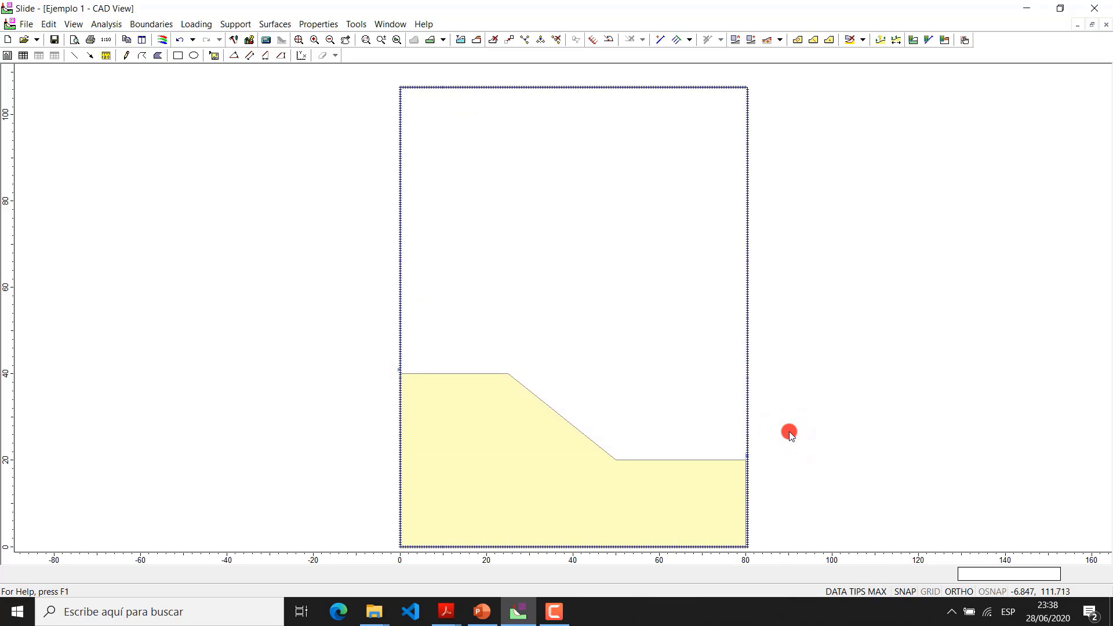
Compute the slope stability model and open its results in the Interpret module
click(619, 383)
click(266, 41)
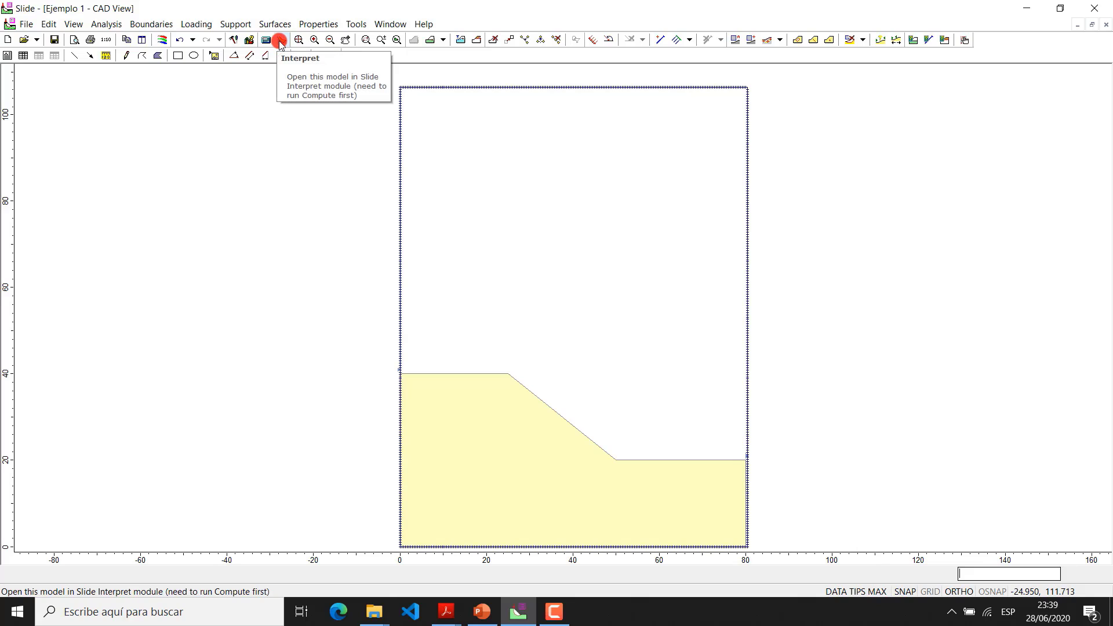
click(280, 42)
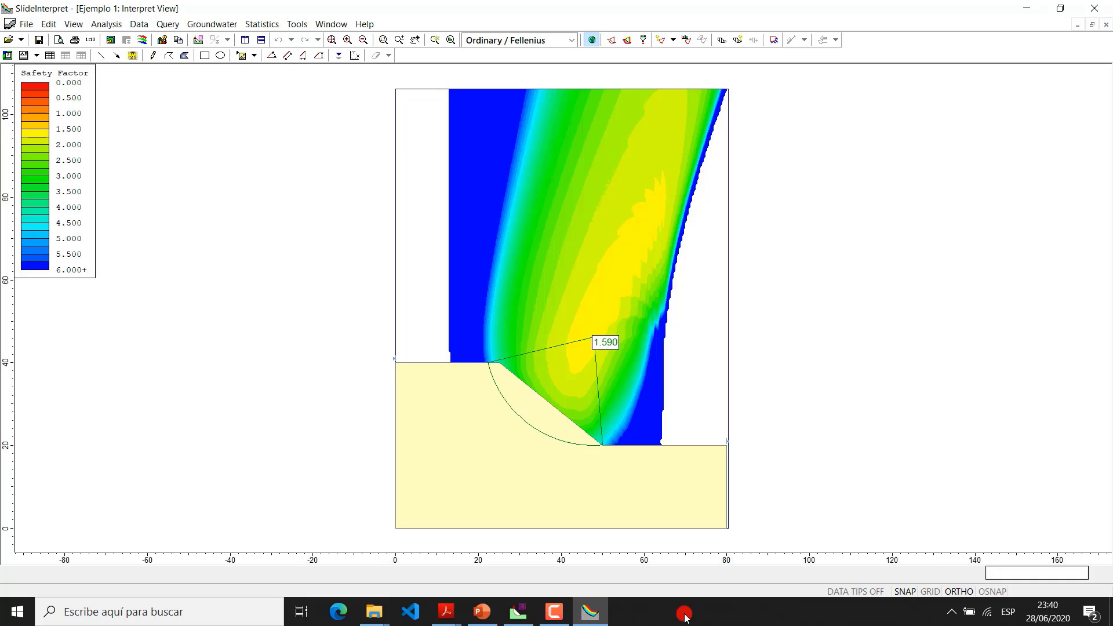
scroll(731, 545, up, 1)
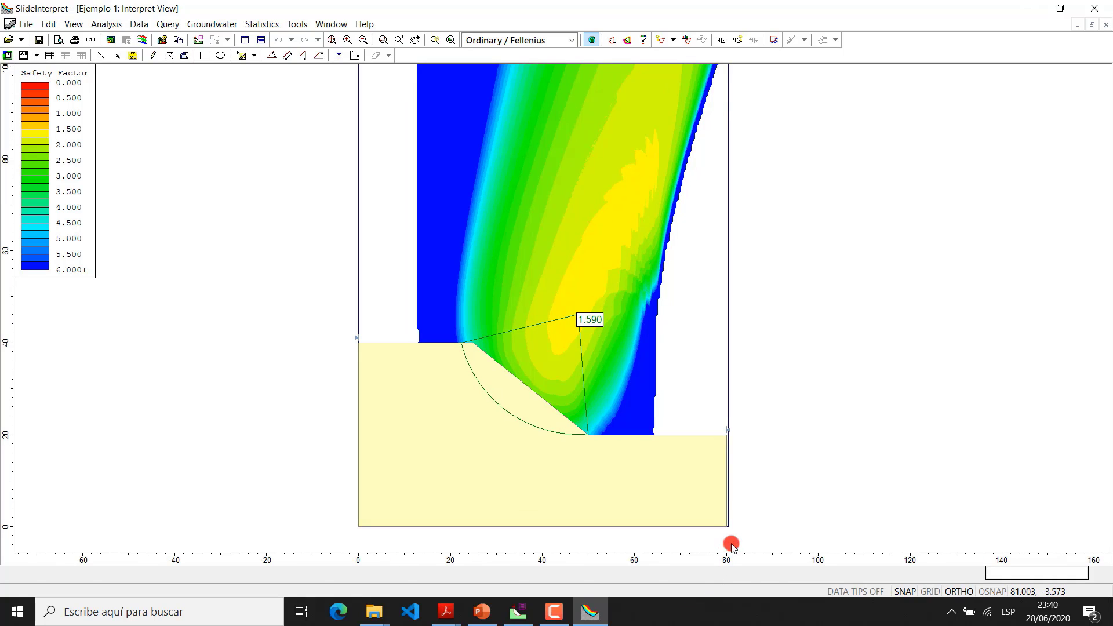
Hide the global minimum slip surface of the Ordinary / Fellenius results and display it again
drag(751, 436, 736, 462)
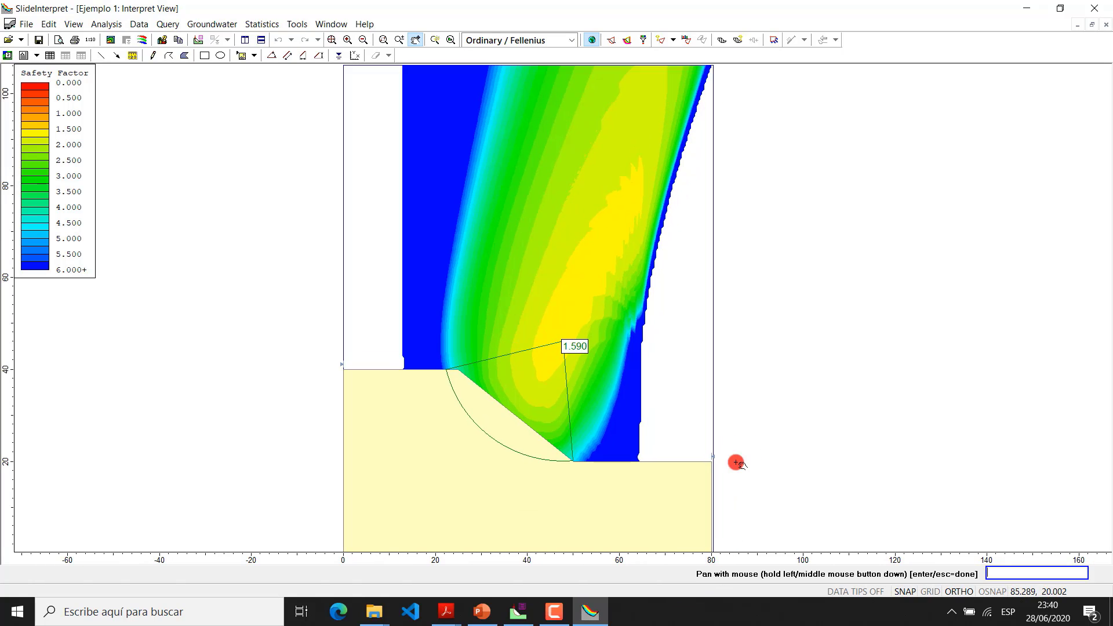
key(Escape)
scroll(715, 454, down, 1)
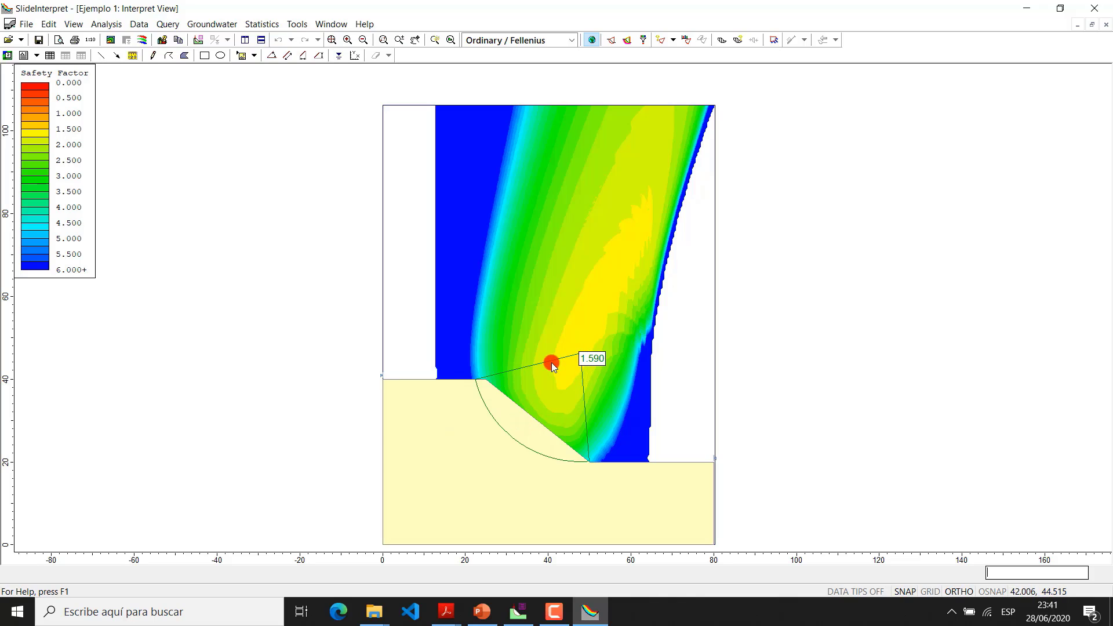
click(590, 41)
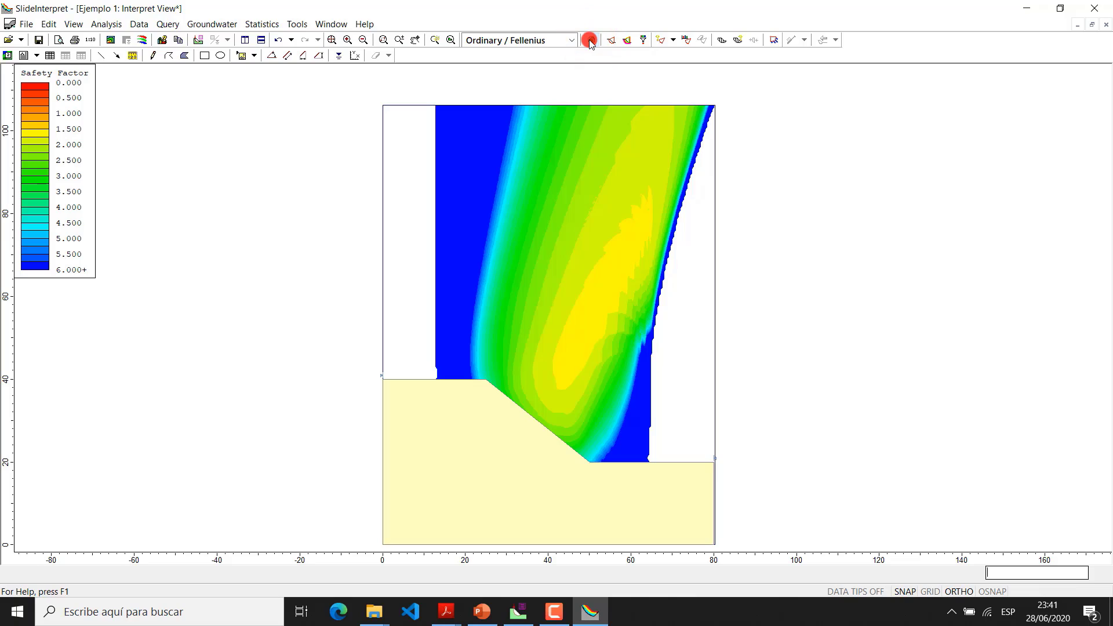
click(590, 40)
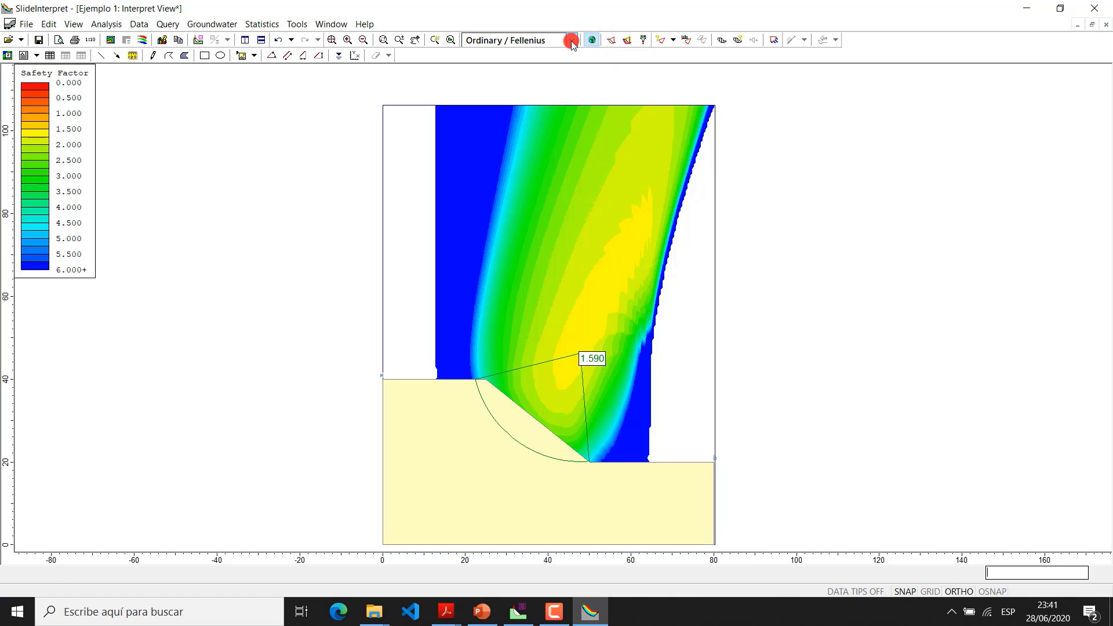
Compare the safety factor results of the Bishop simplified, Spencer and GLE / Morgenstern-Price methods, and return to Ordinary / Fellenius
click(572, 42)
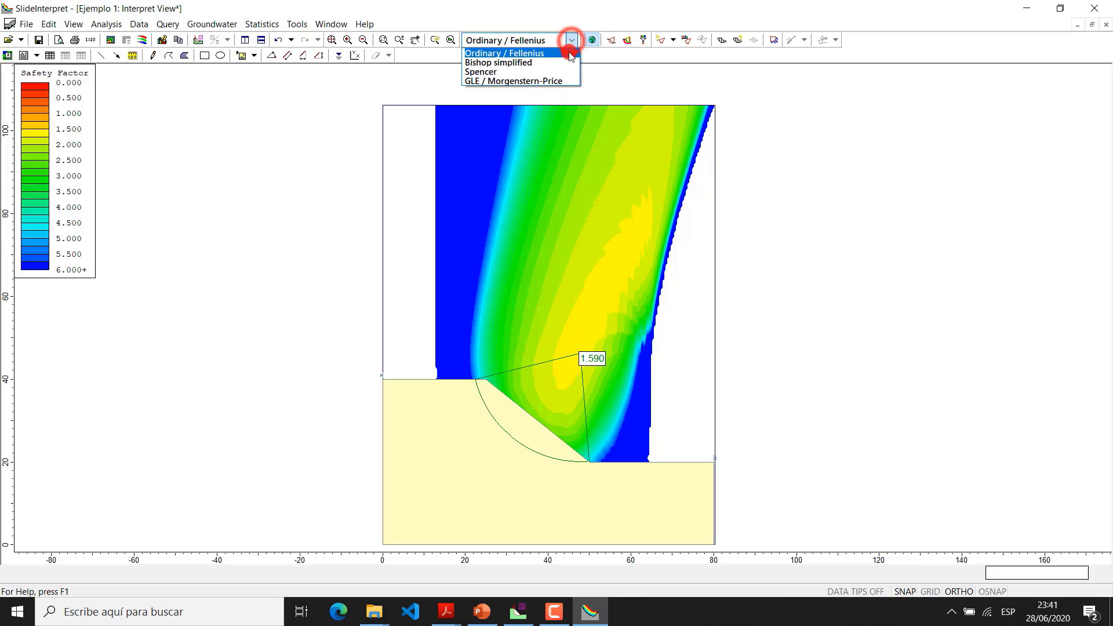
click(563, 61)
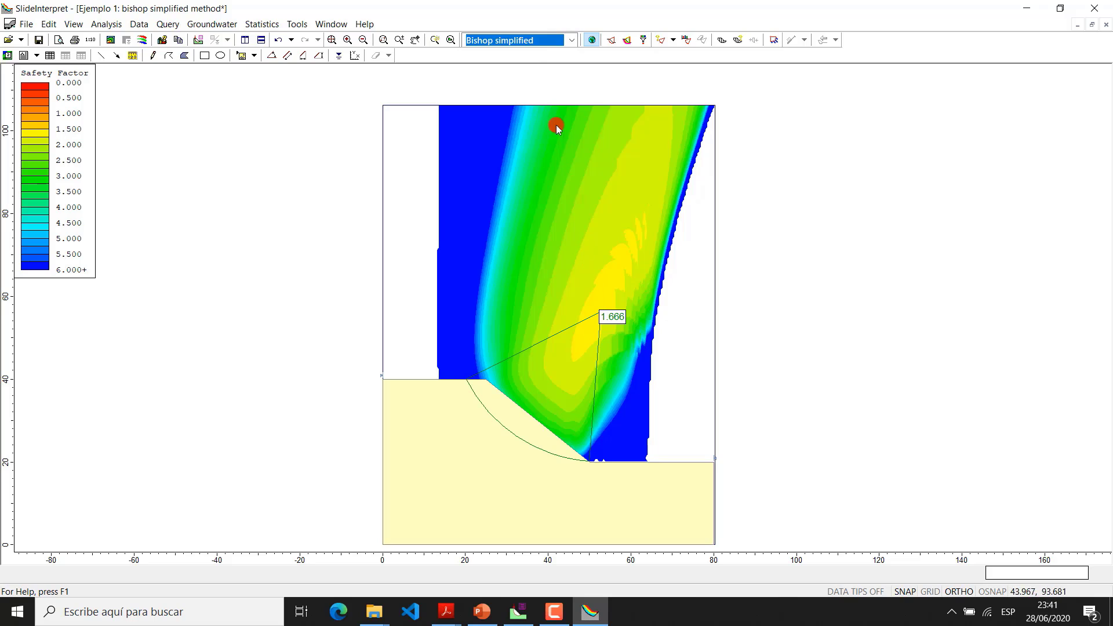
click(568, 39)
click(554, 72)
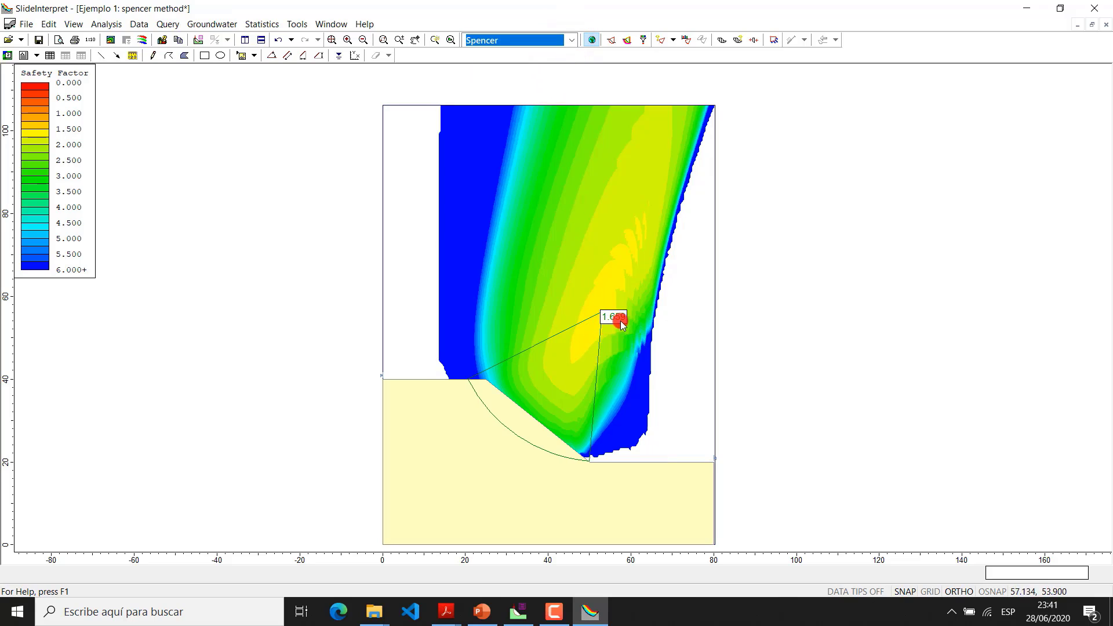
click(571, 40)
click(556, 78)
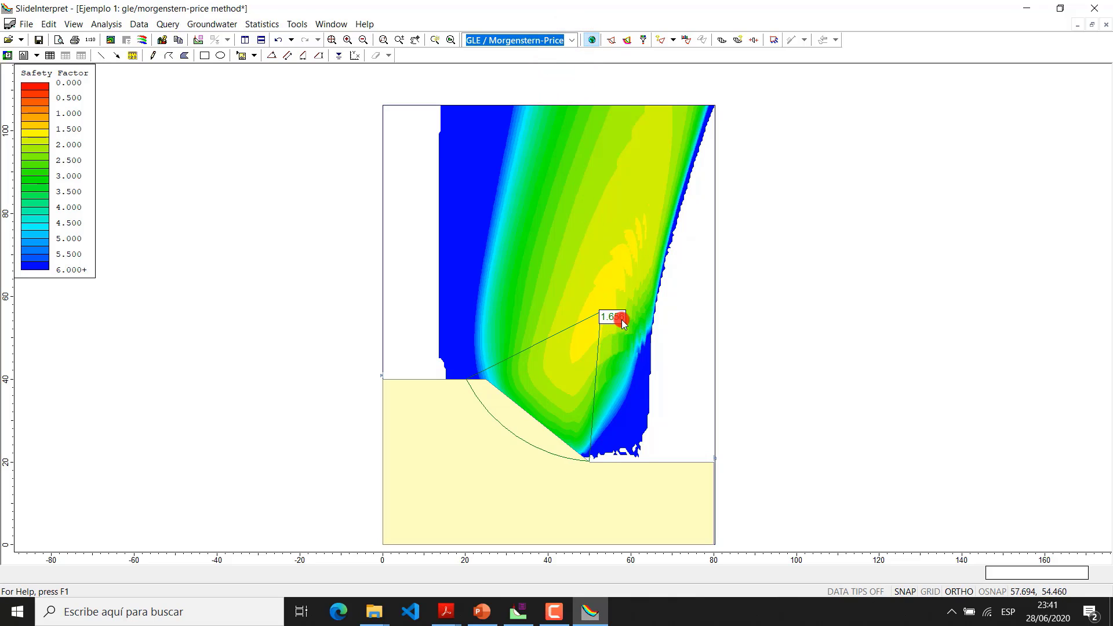
click(568, 40)
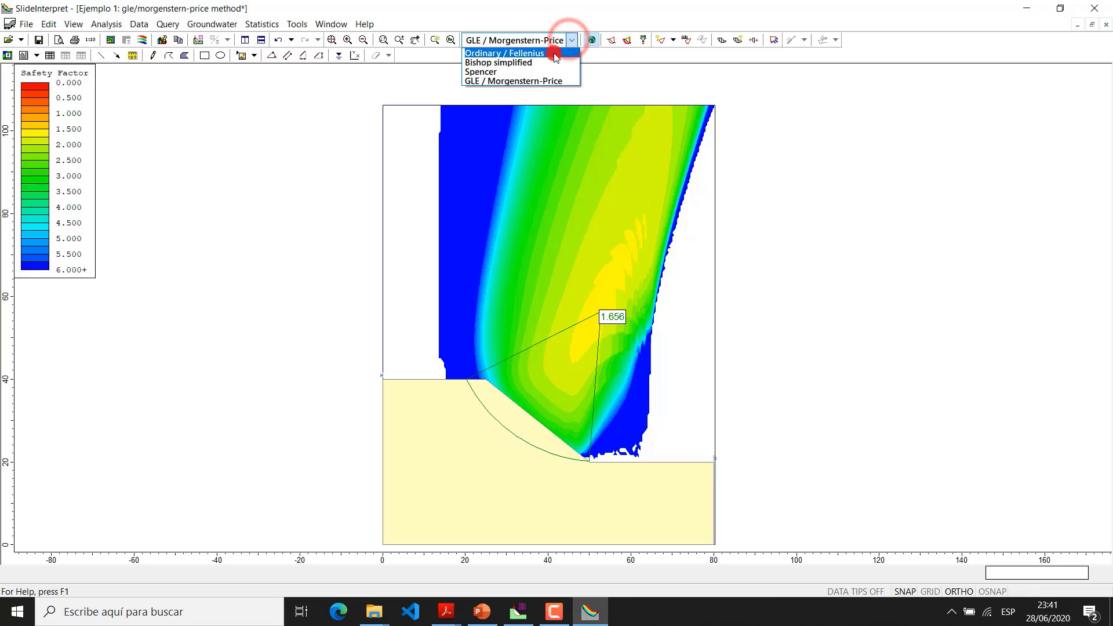
click(554, 53)
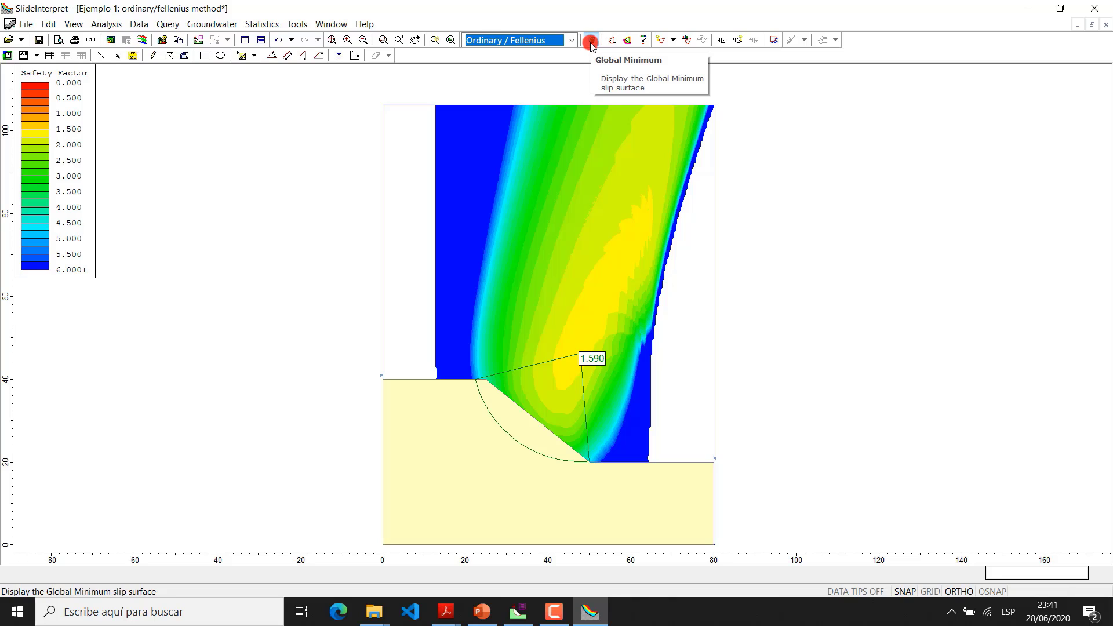
Hide the global minimum slip surface and show the minimum surfaces at the slip center grid points
drag(612, 394, 609, 370)
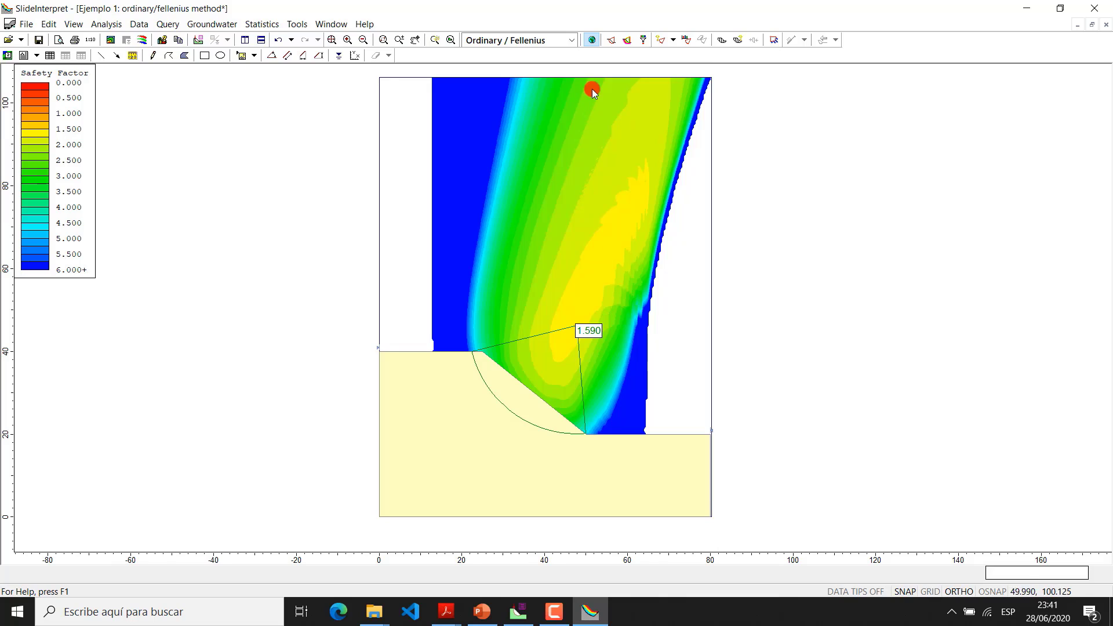
click(592, 40)
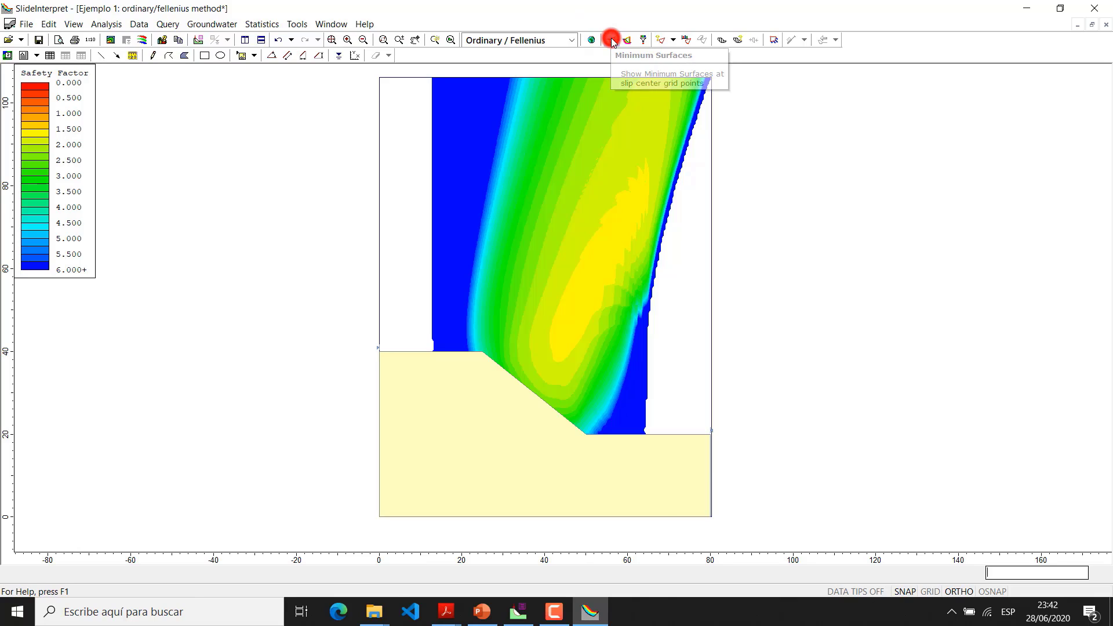
click(612, 40)
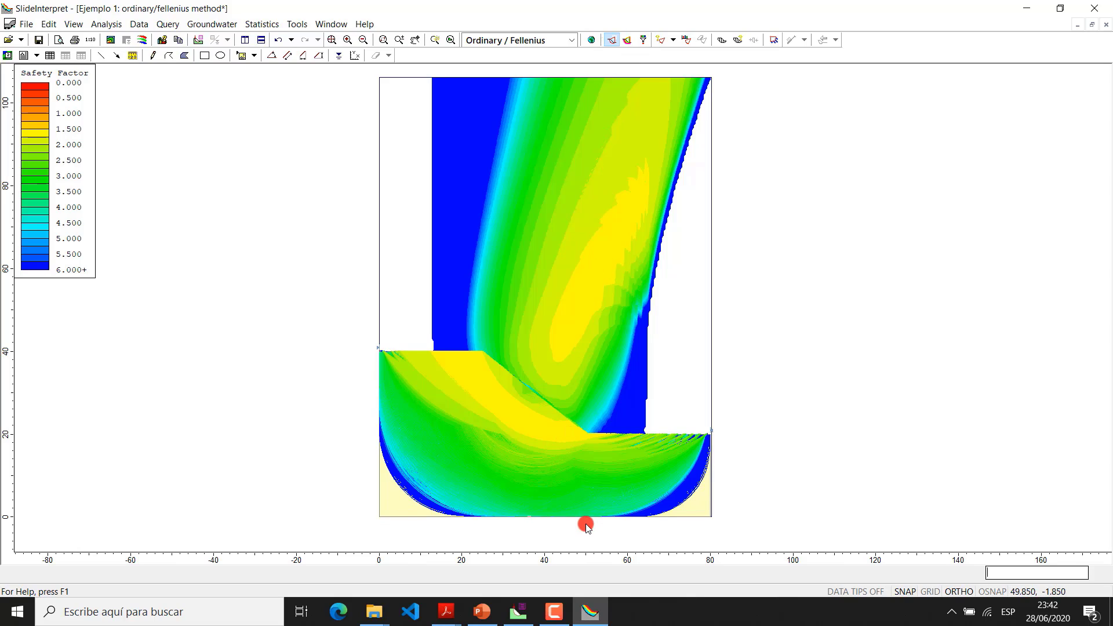
Examine the safety factor colour bands of the minimum surfaces within the slope and the contours above it
scroll(587, 536, up, 3)
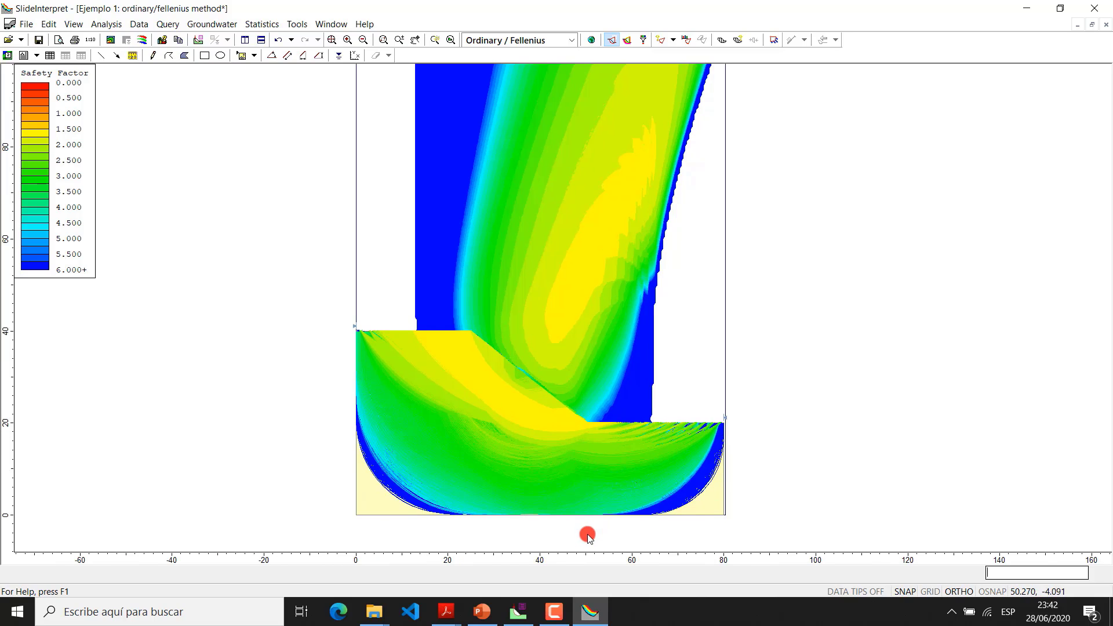
scroll(587, 536, up, 1)
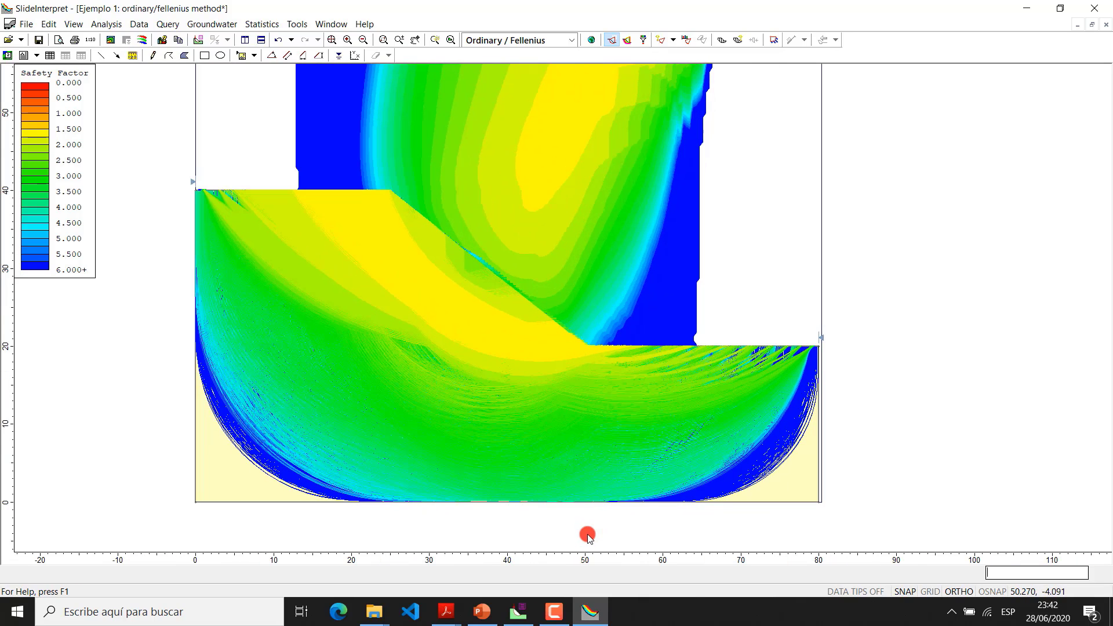
scroll(587, 536, up, 1)
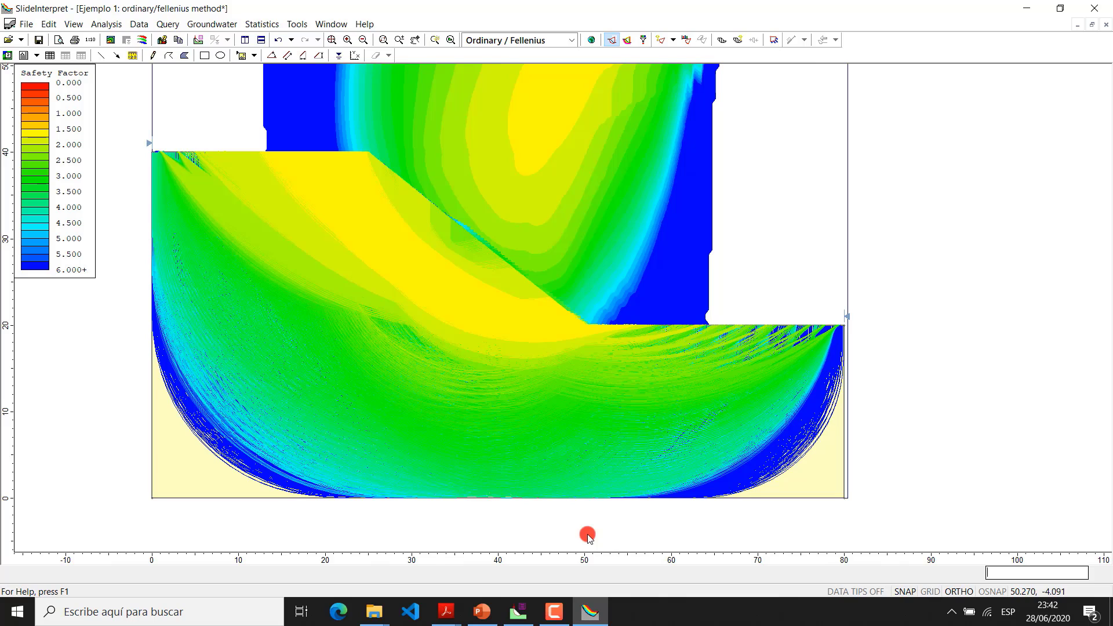
scroll(587, 537, up, 1)
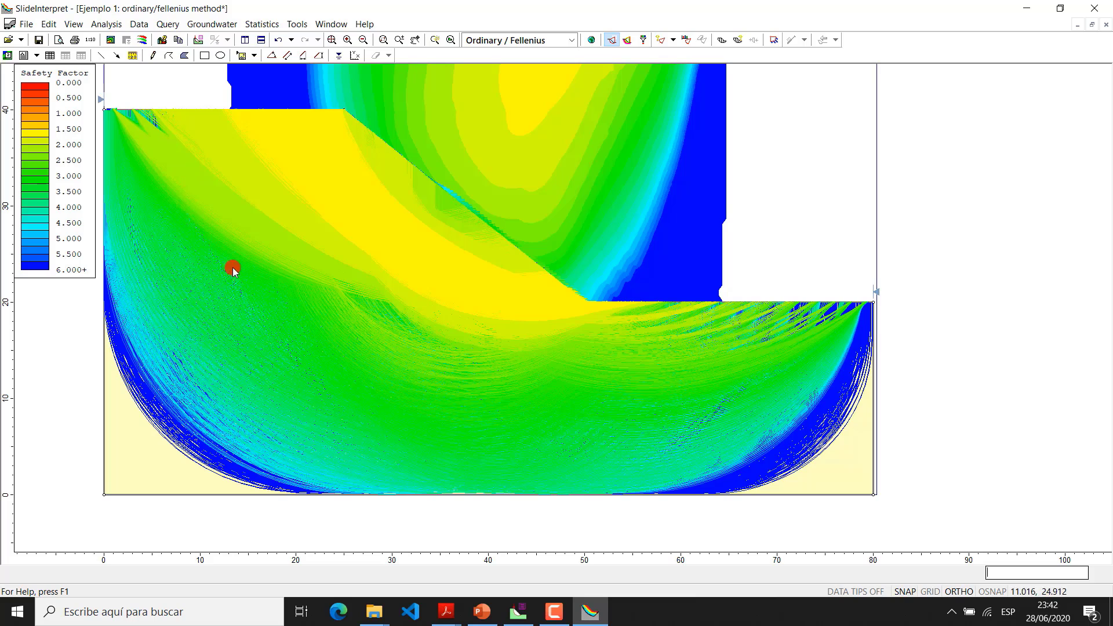
scroll(509, 337, down, 3)
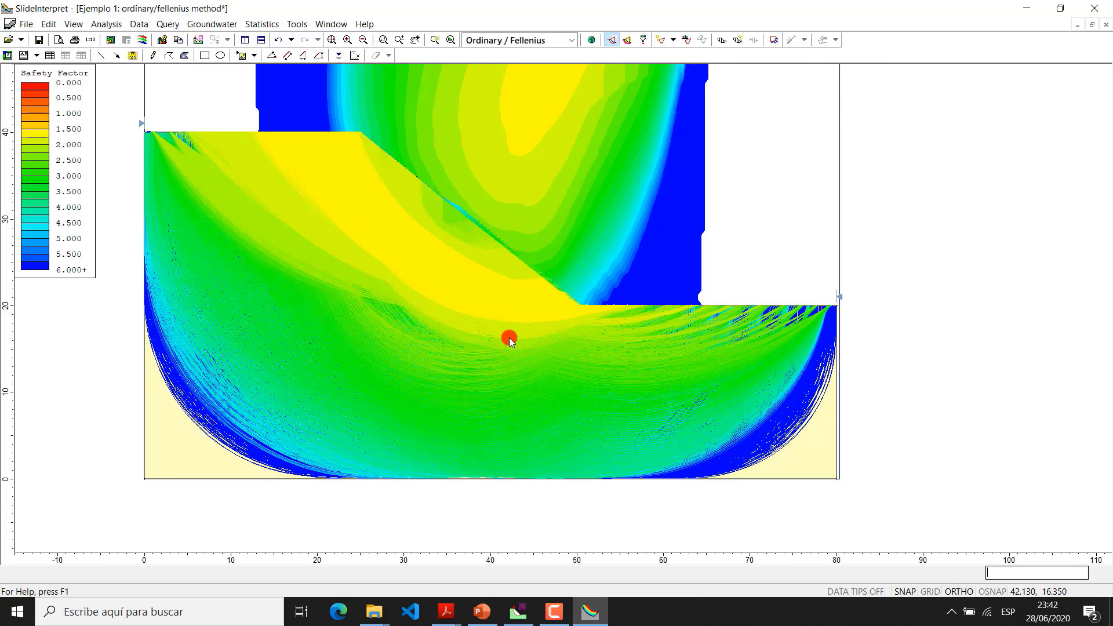
drag(677, 229, 680, 318)
scroll(683, 364, down, 1)
key(Escape)
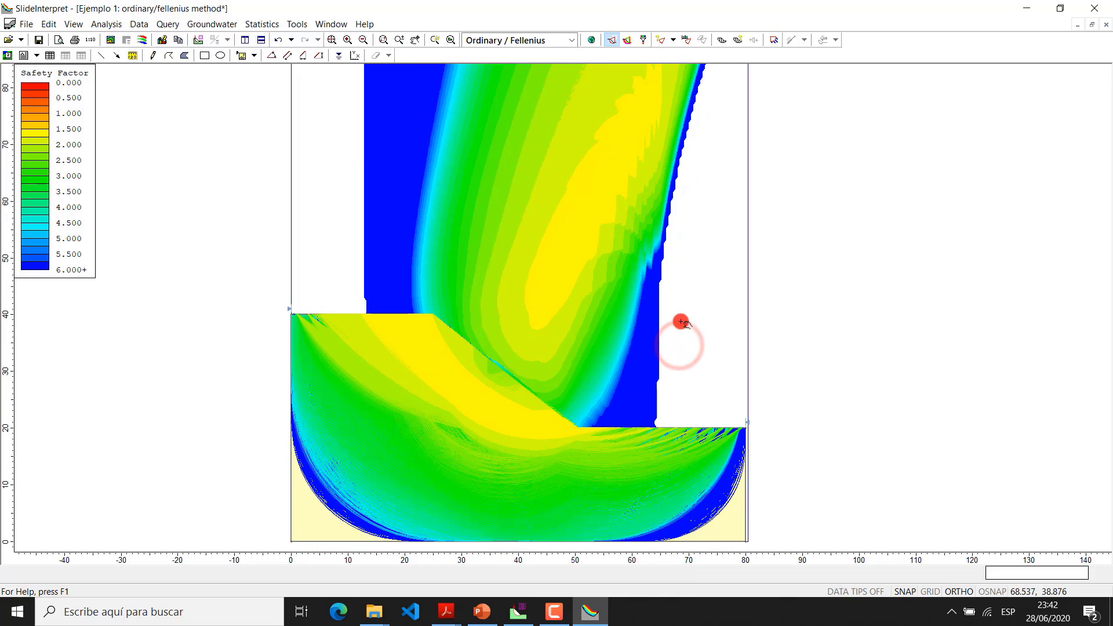
scroll(682, 325, down, 1)
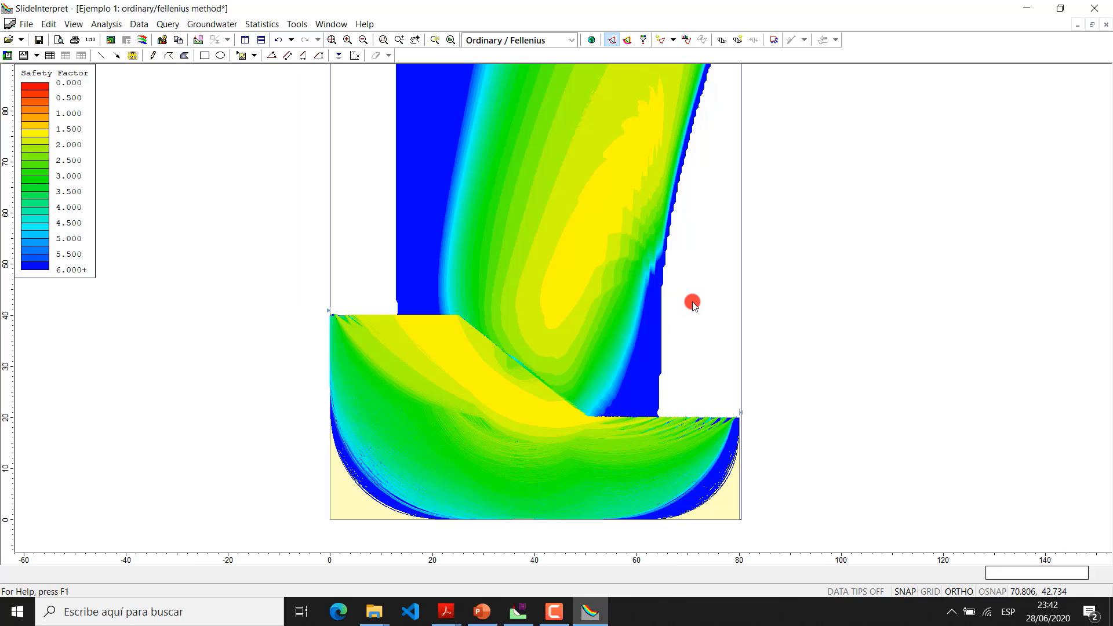
scroll(754, 290, up, 1)
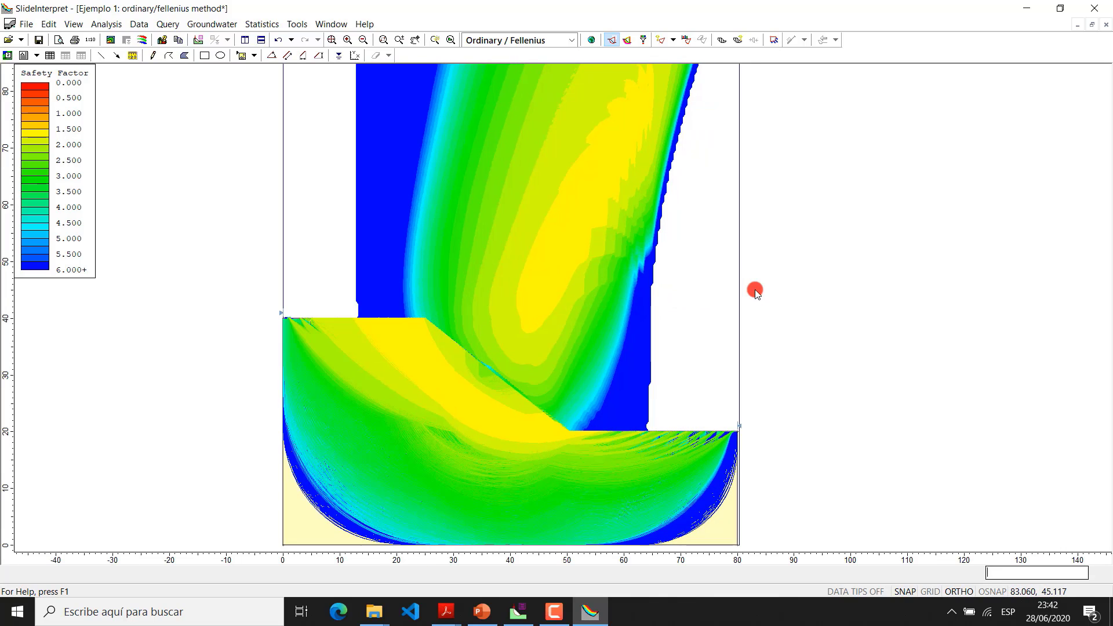
Hide the minimum surfaces, show all slip surfaces generated by the analysis, and hide those as well
click(627, 40)
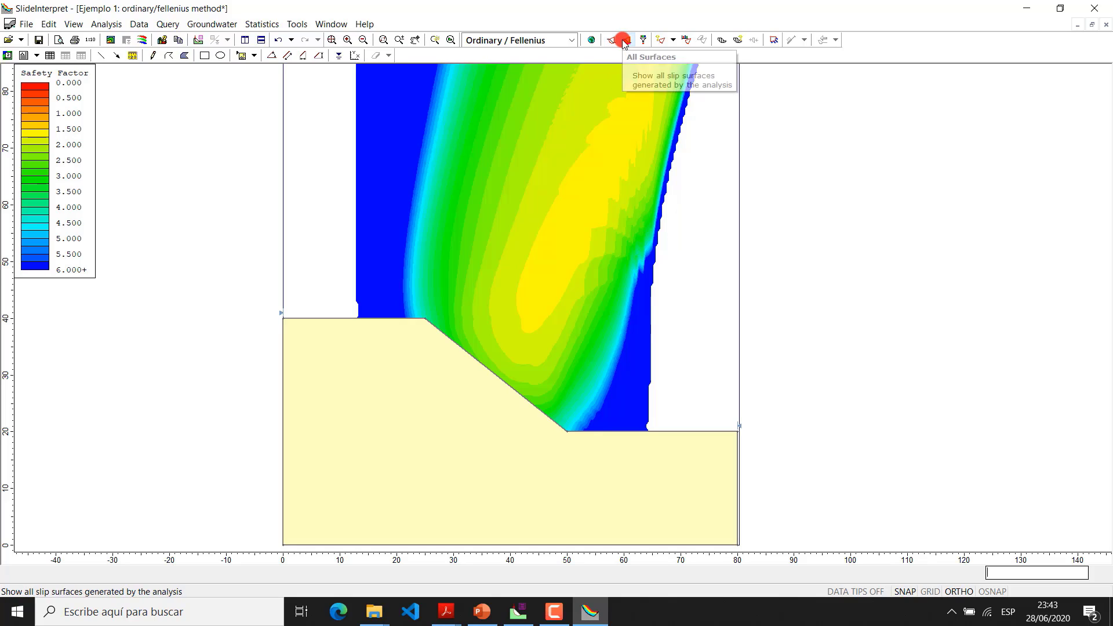
click(623, 42)
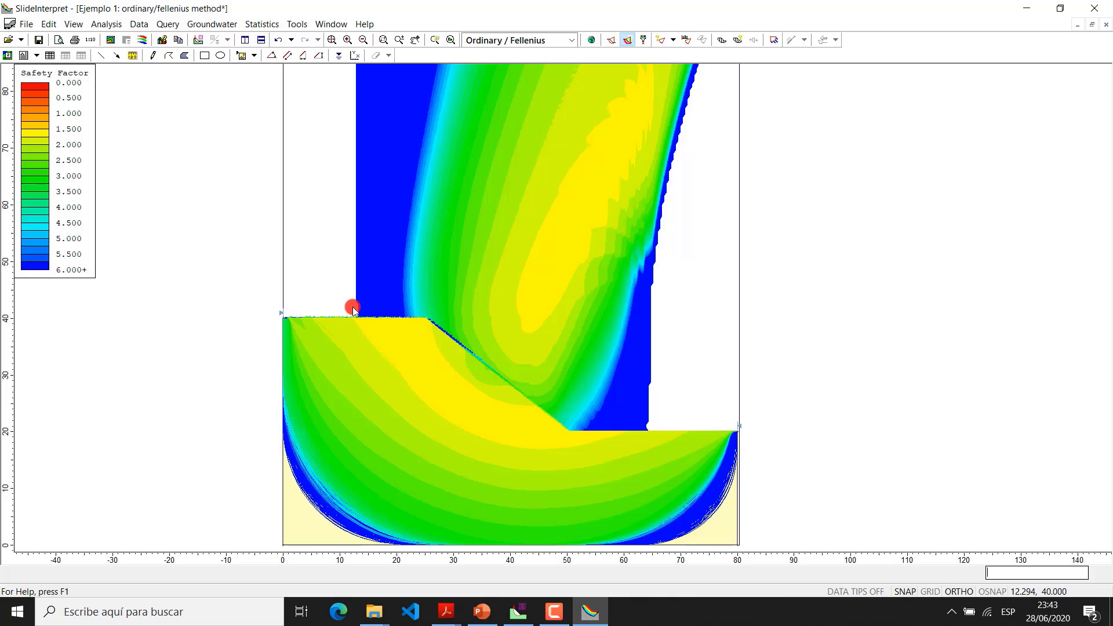
click(629, 42)
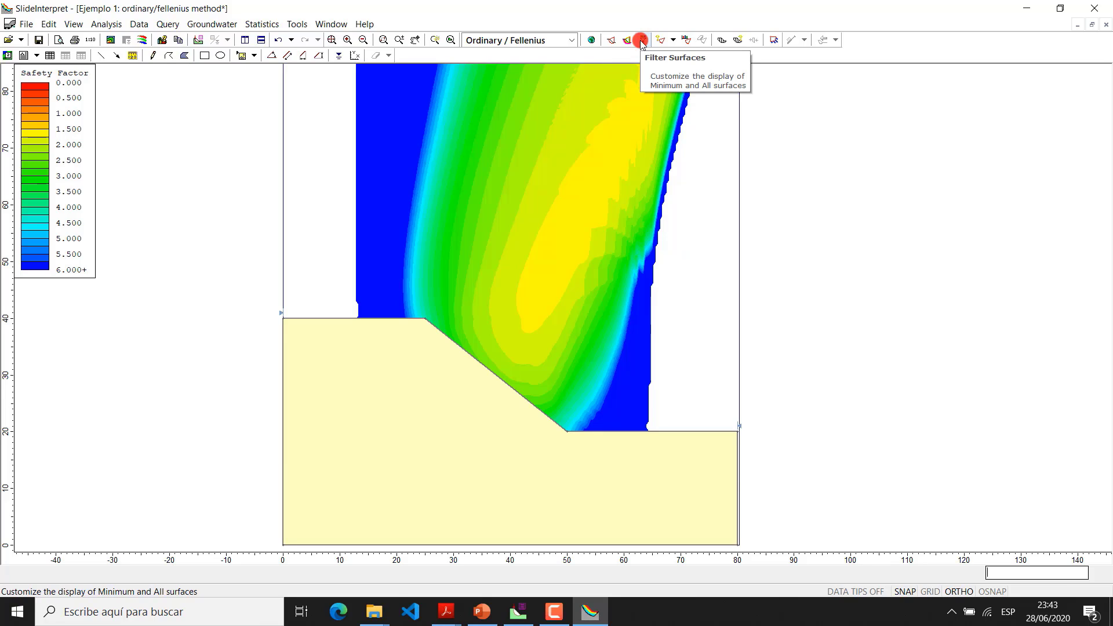
Filter the displayed slip surfaces to a factor of safety below 2, and narrow the limit to 1.7
click(642, 42)
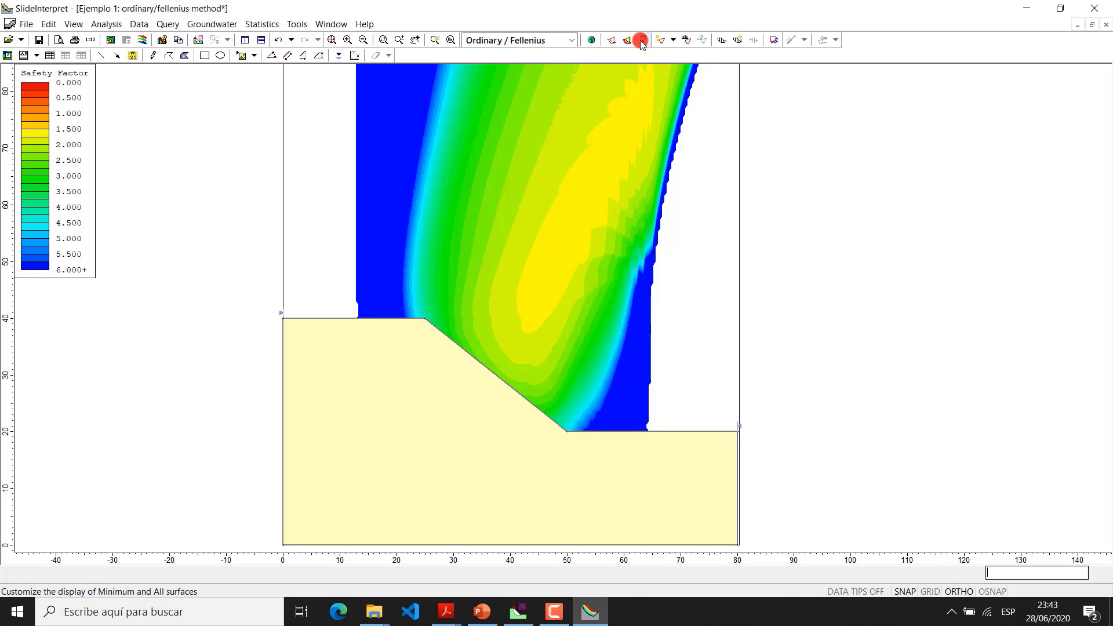
click(642, 42)
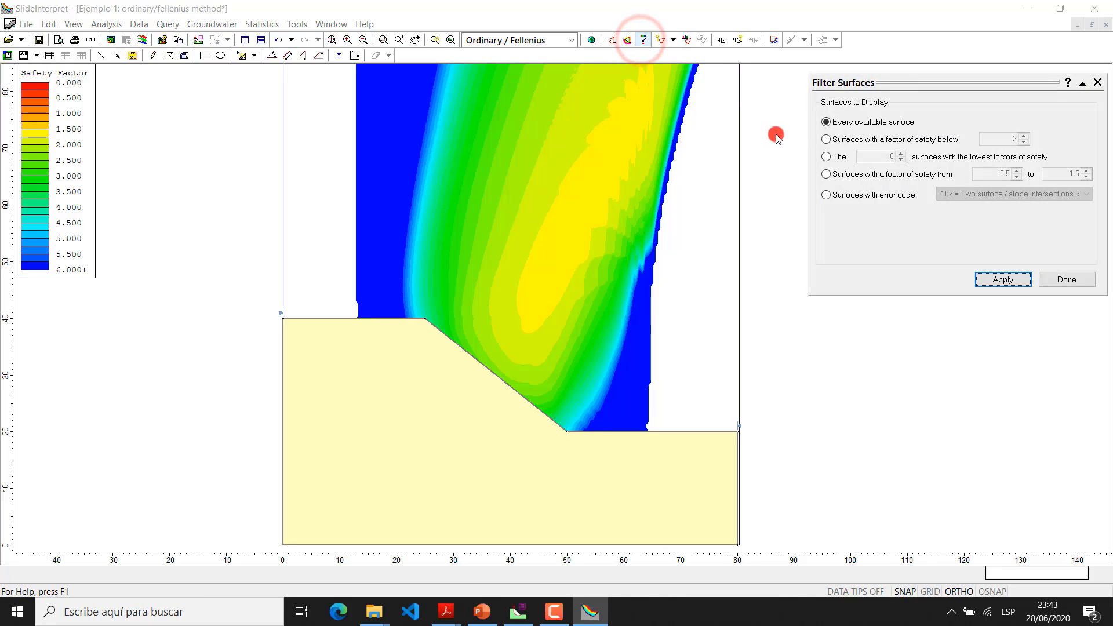
drag(867, 90, 834, 96)
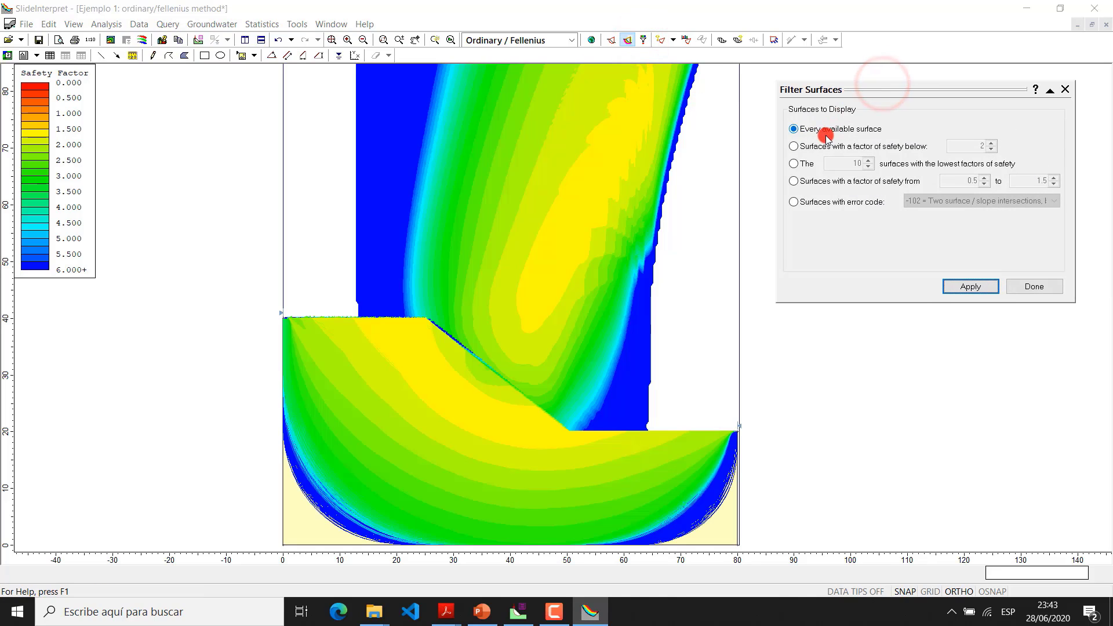
click(794, 146)
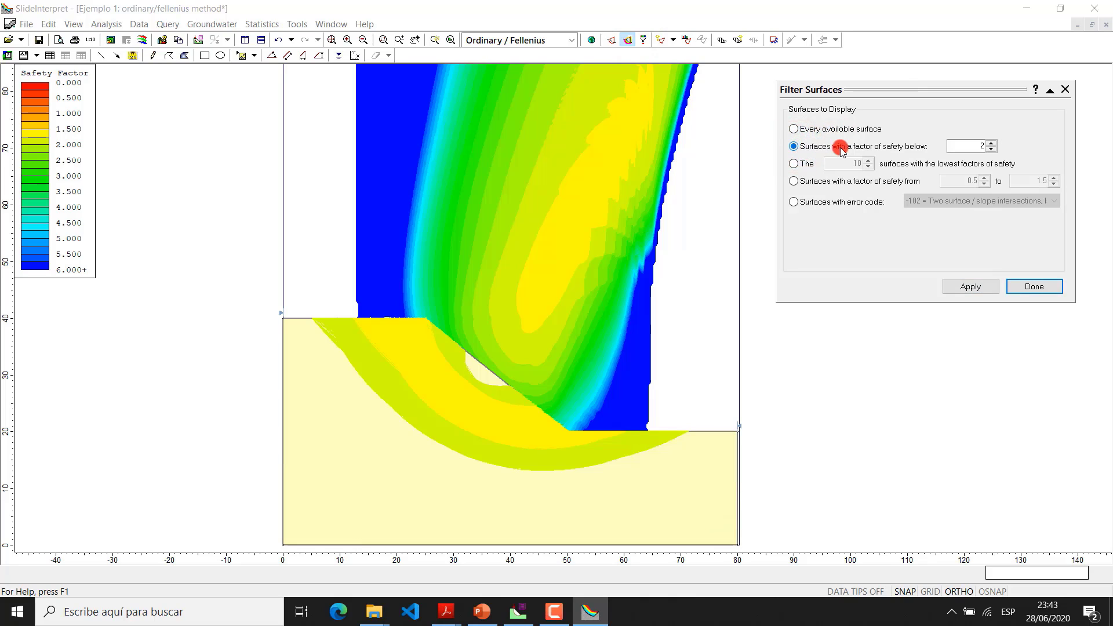
click(979, 146)
drag(978, 146, 986, 147)
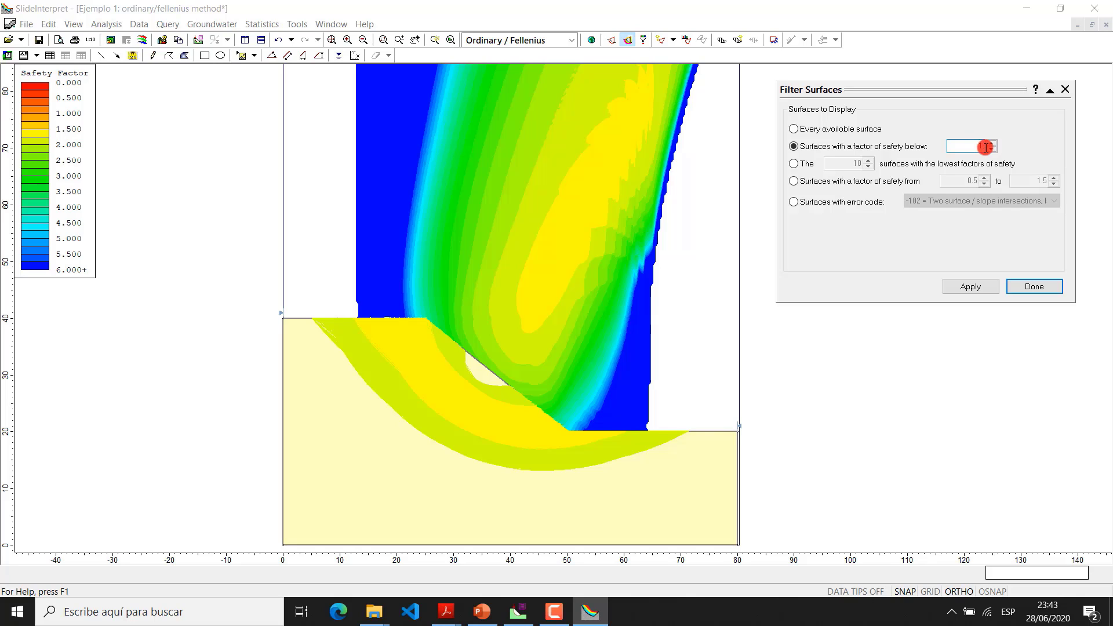
click(1014, 285)
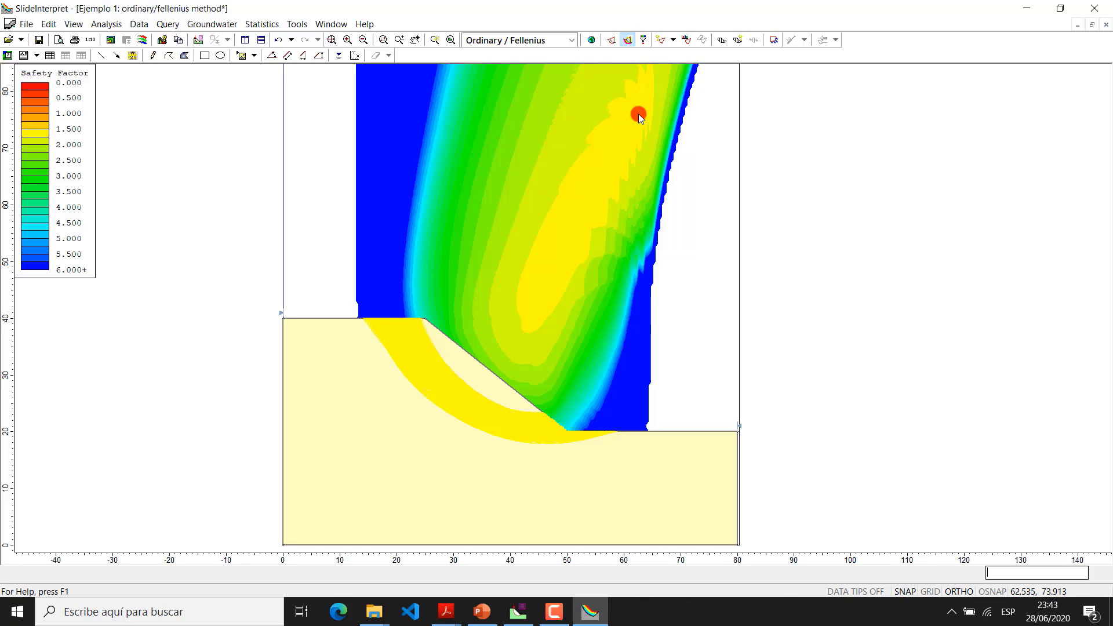
Lower the slip surface filter's factor of safety limit to 1.68 and apply it
click(639, 39)
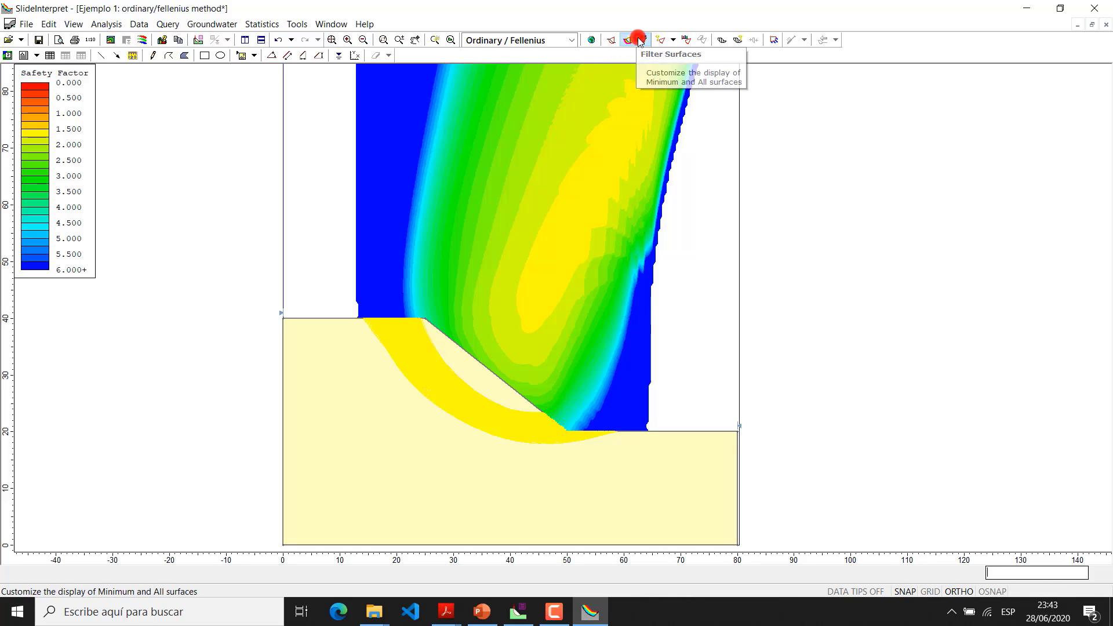
click(977, 142)
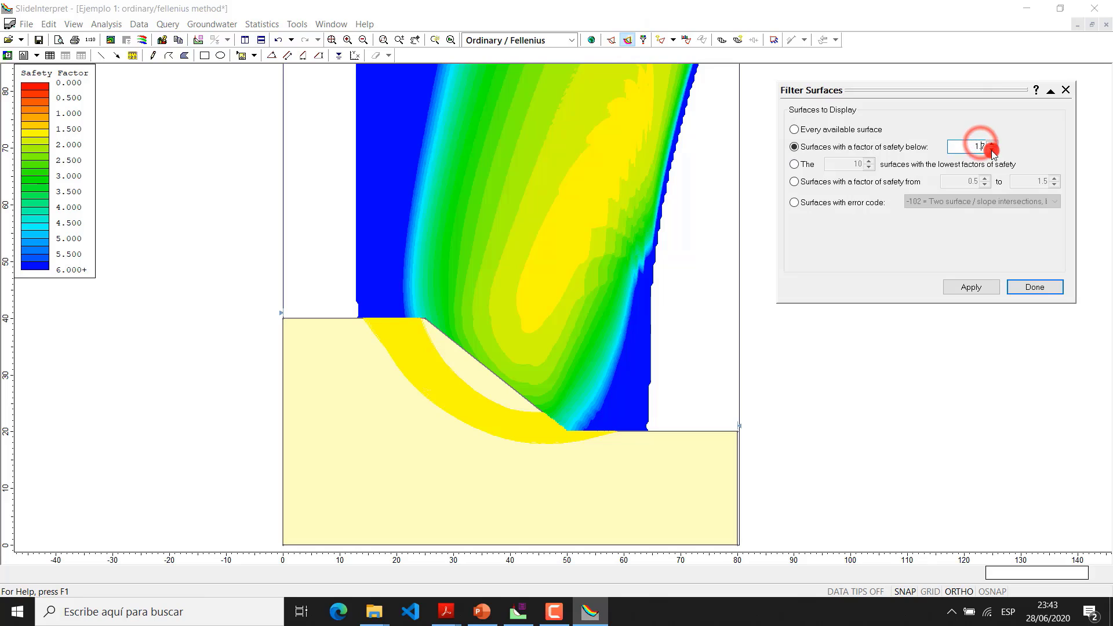
click(991, 150)
click(1047, 282)
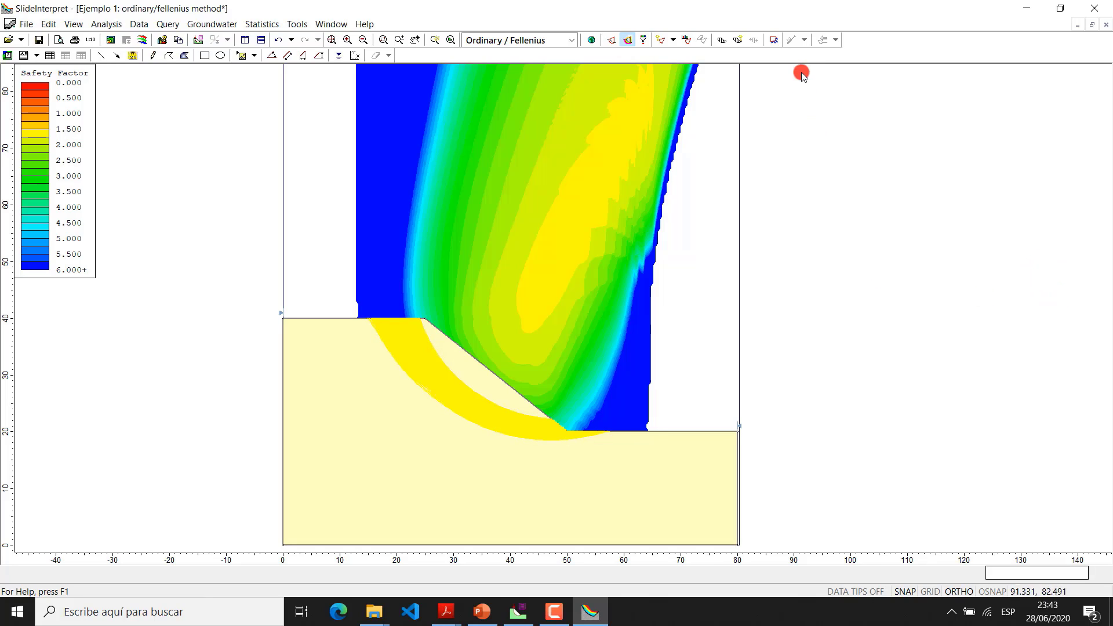
Lower the slip surface filter's factor of safety limit to 1.65 and apply it
click(627, 40)
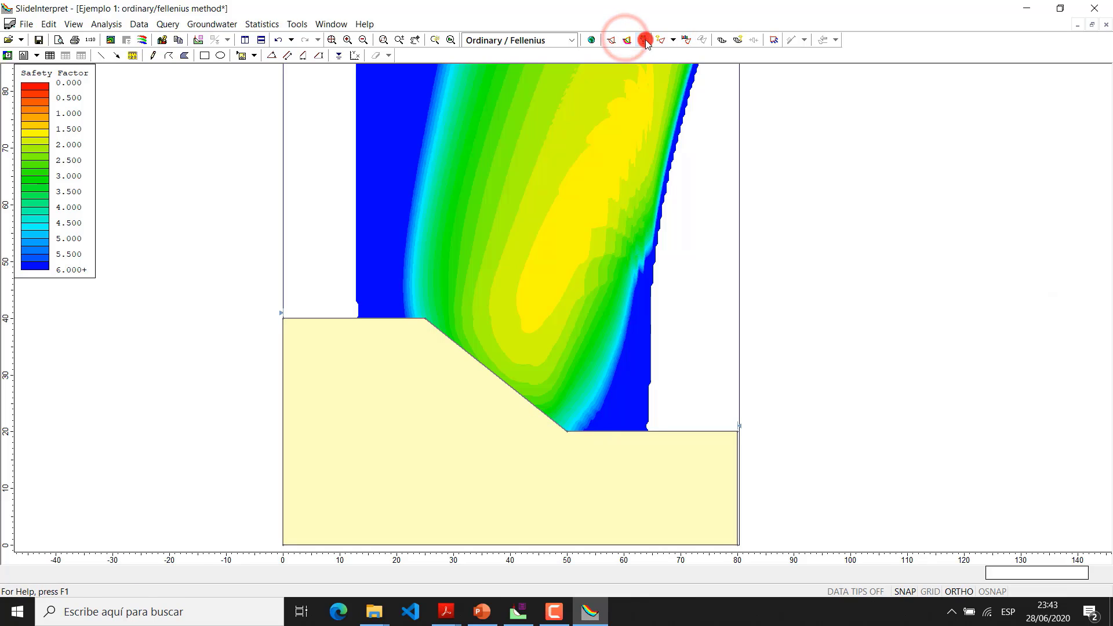
click(645, 41)
click(981, 148)
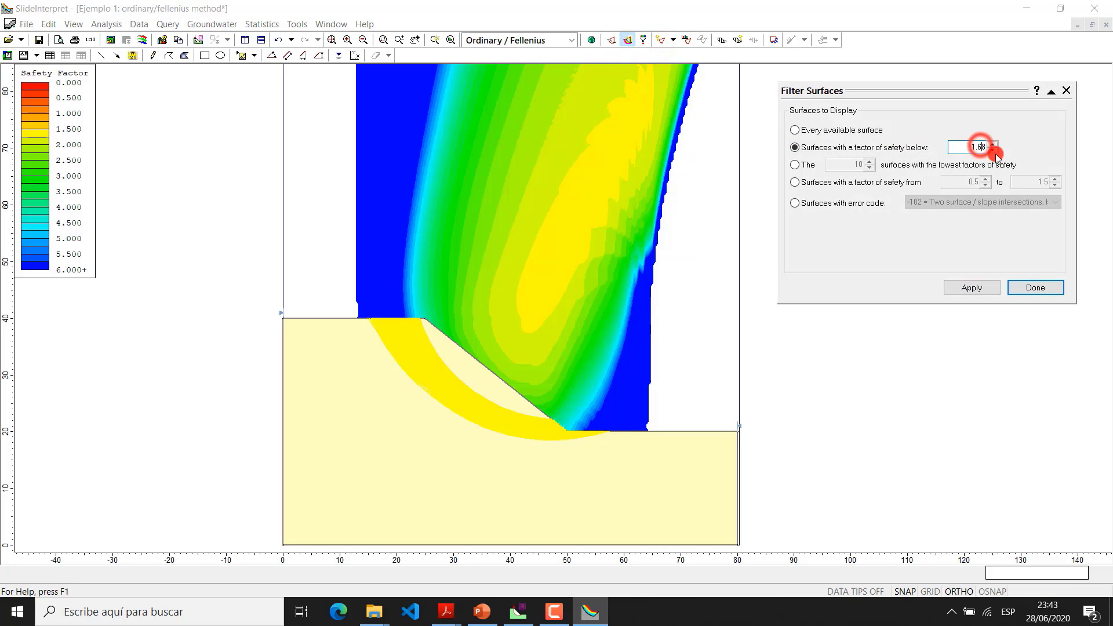
key(Delete)
text(5)
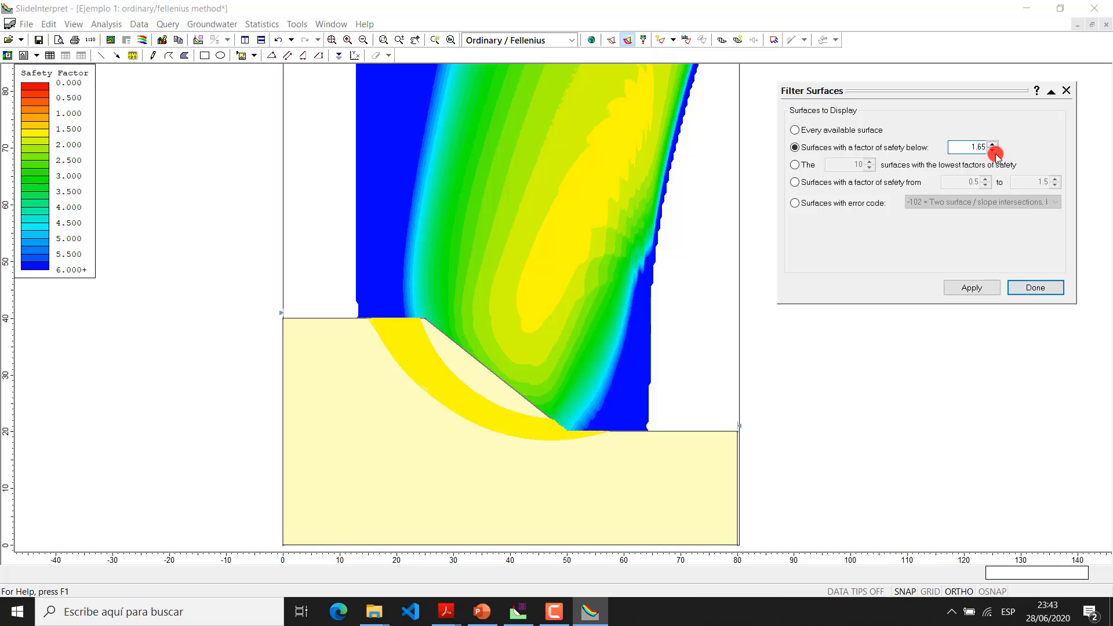
click(1034, 287)
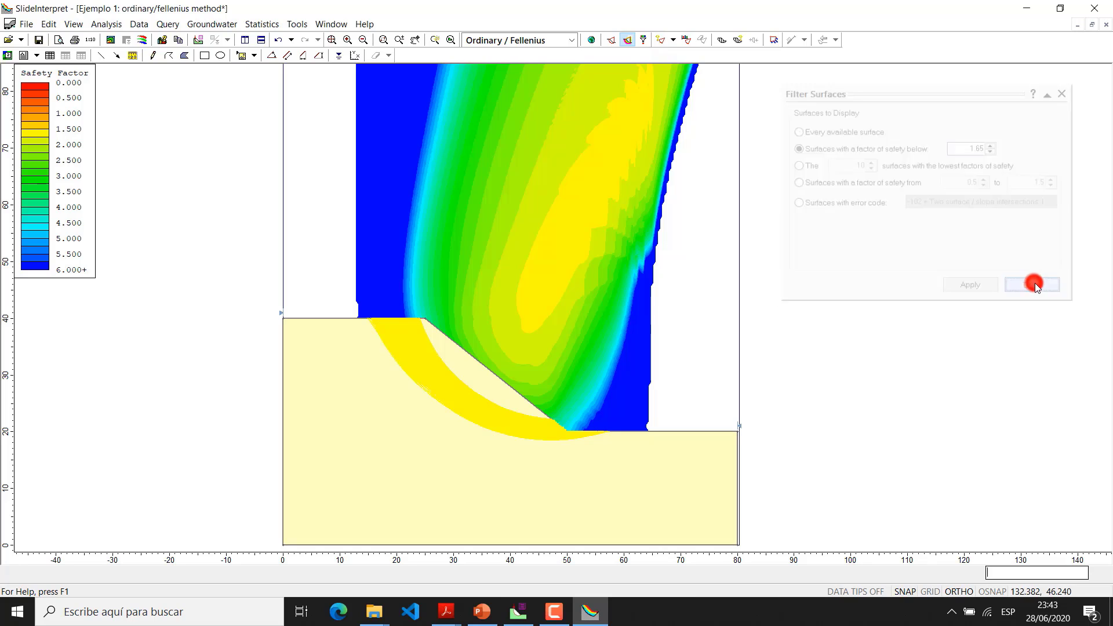
Narrow the filter to surfaces with a factor of safety below 1.6 and inspect the remaining slip surfaces in the slope
click(644, 39)
drag(982, 146, 988, 148)
key(Return)
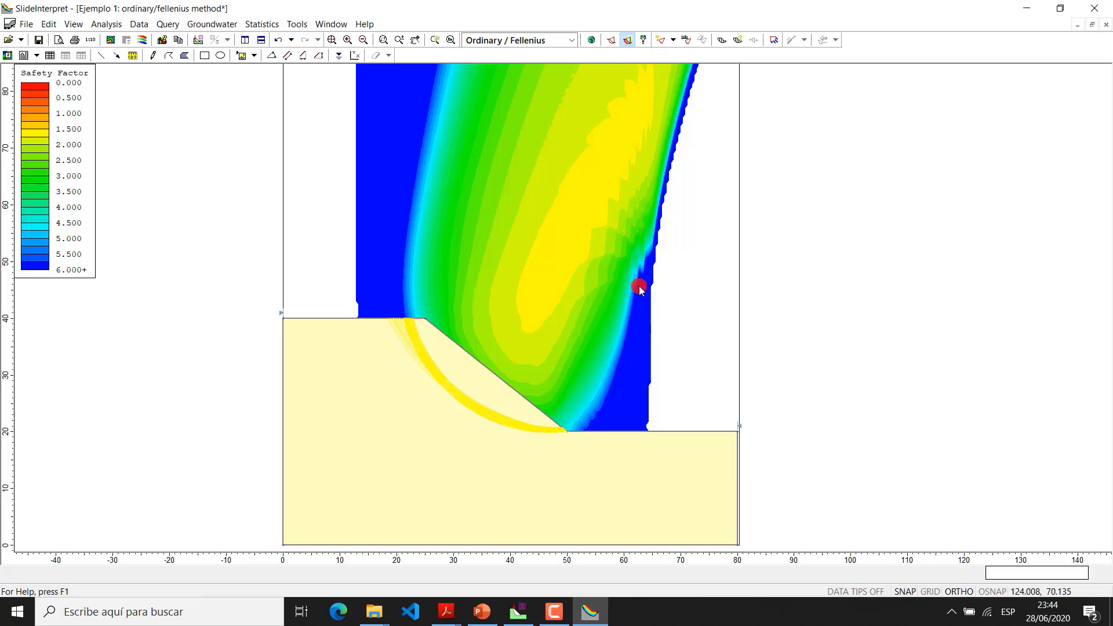
scroll(469, 418, up, 4)
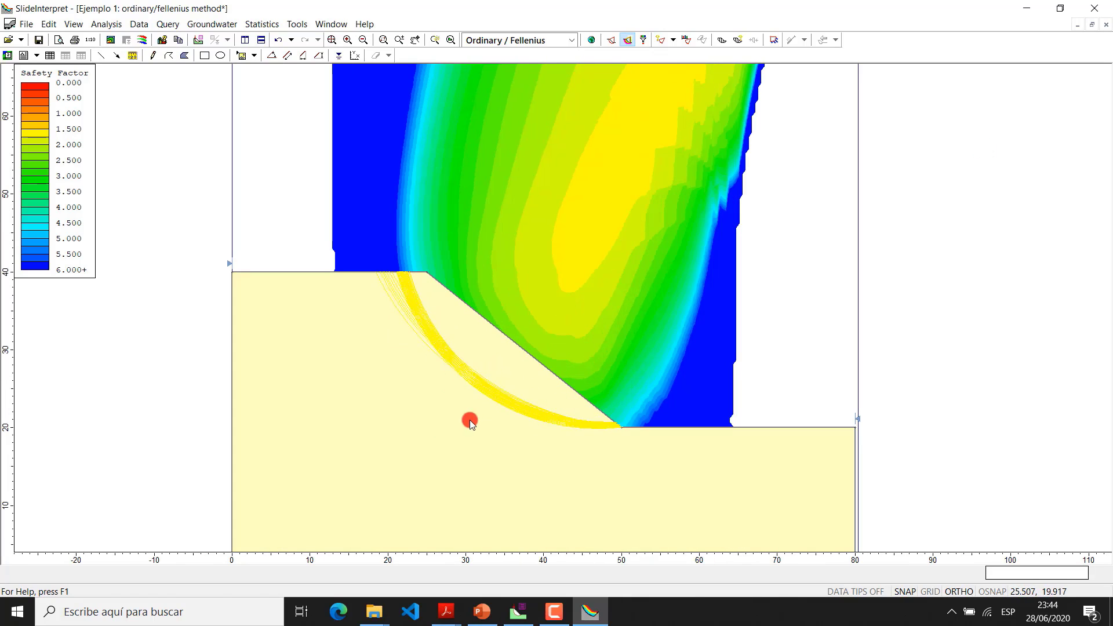
scroll(513, 419, up, 2)
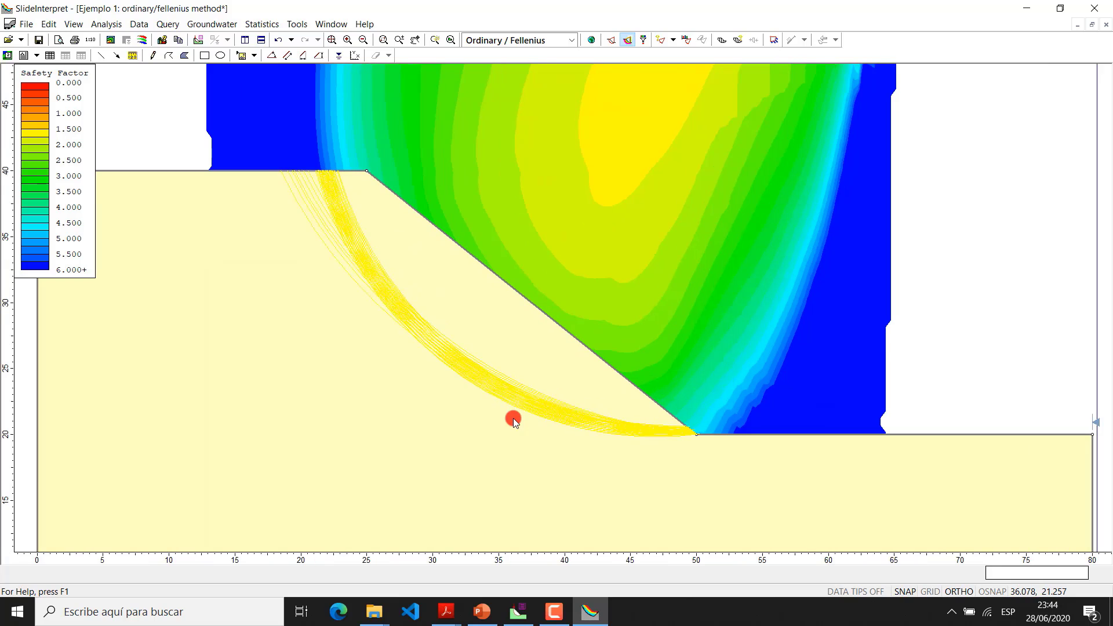
scroll(513, 418, down, 3)
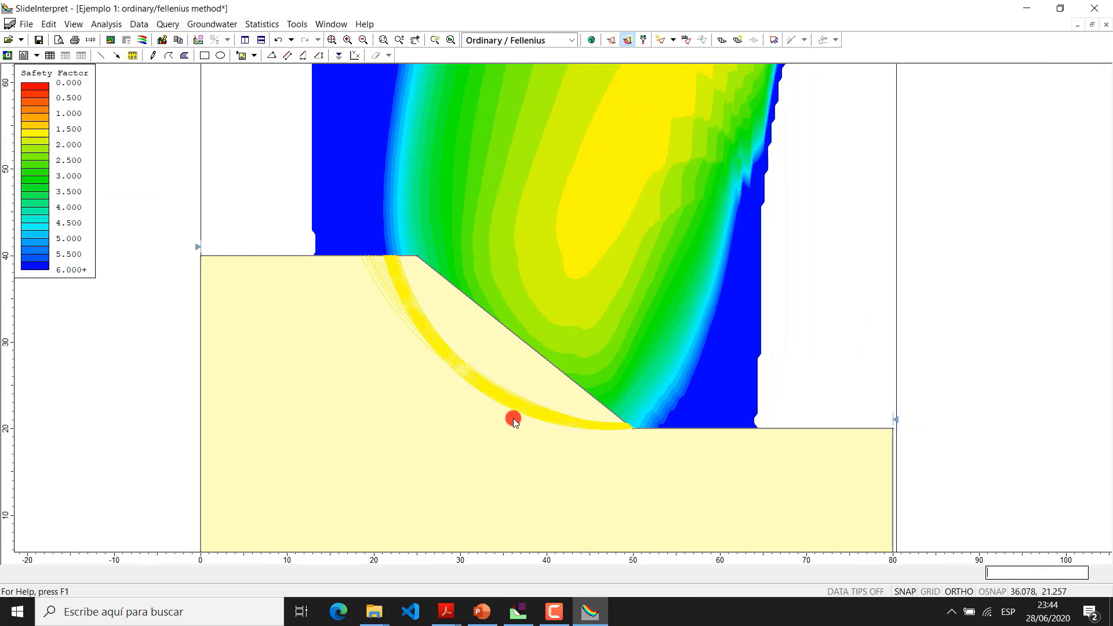
scroll(513, 418, down, 1)
scroll(513, 419, down, 2)
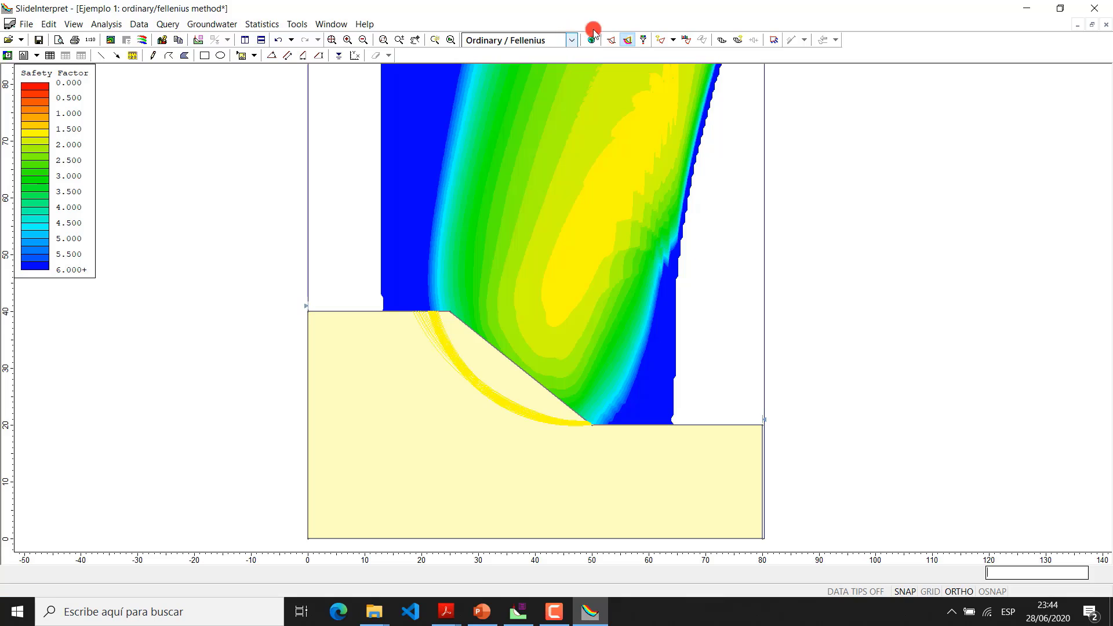
Reset the surface filter to every available surface and hide the display of all slip surfaces
click(644, 40)
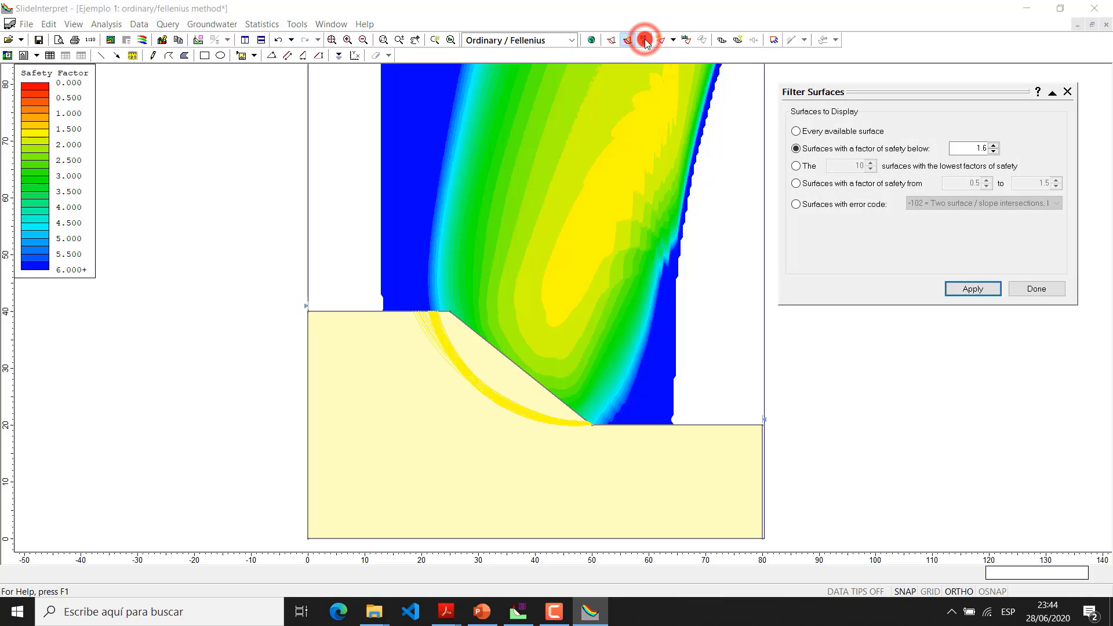
click(852, 136)
click(810, 133)
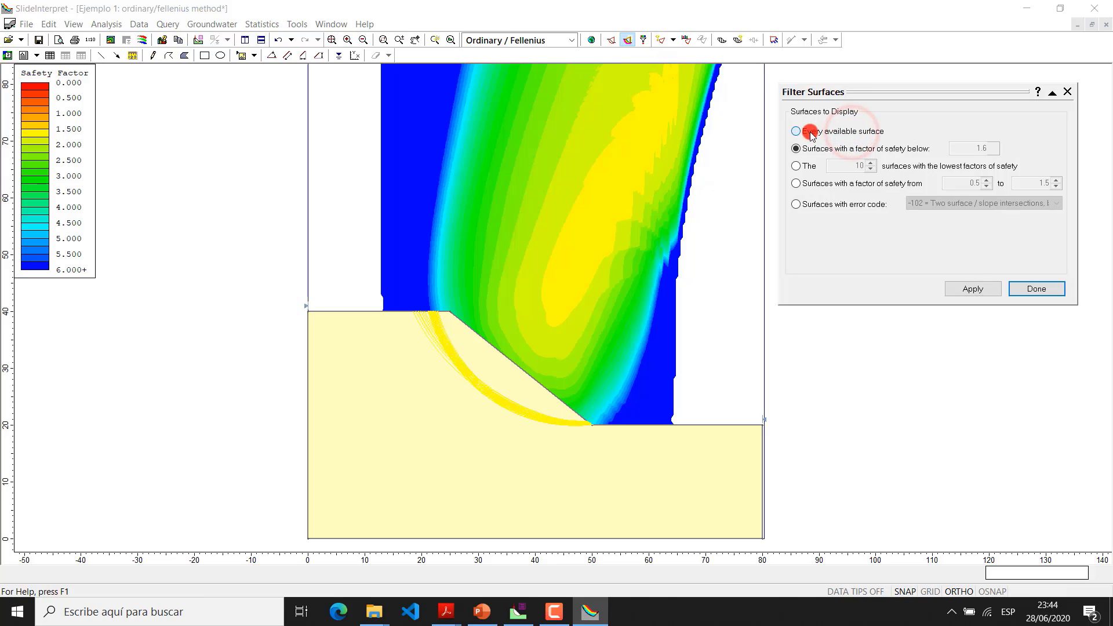
click(796, 132)
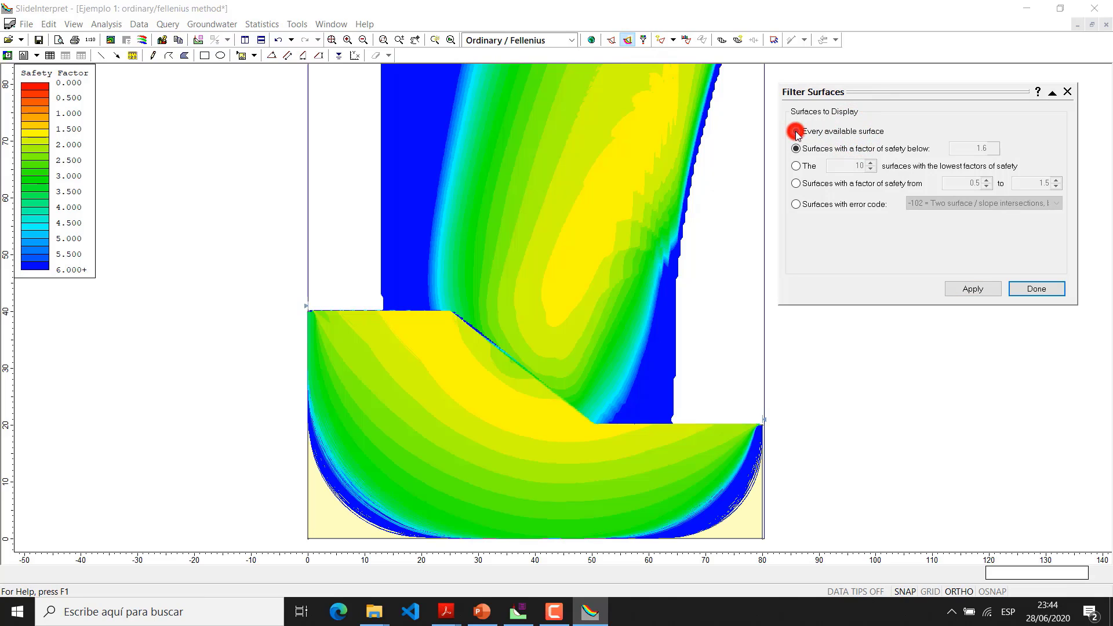
click(1033, 288)
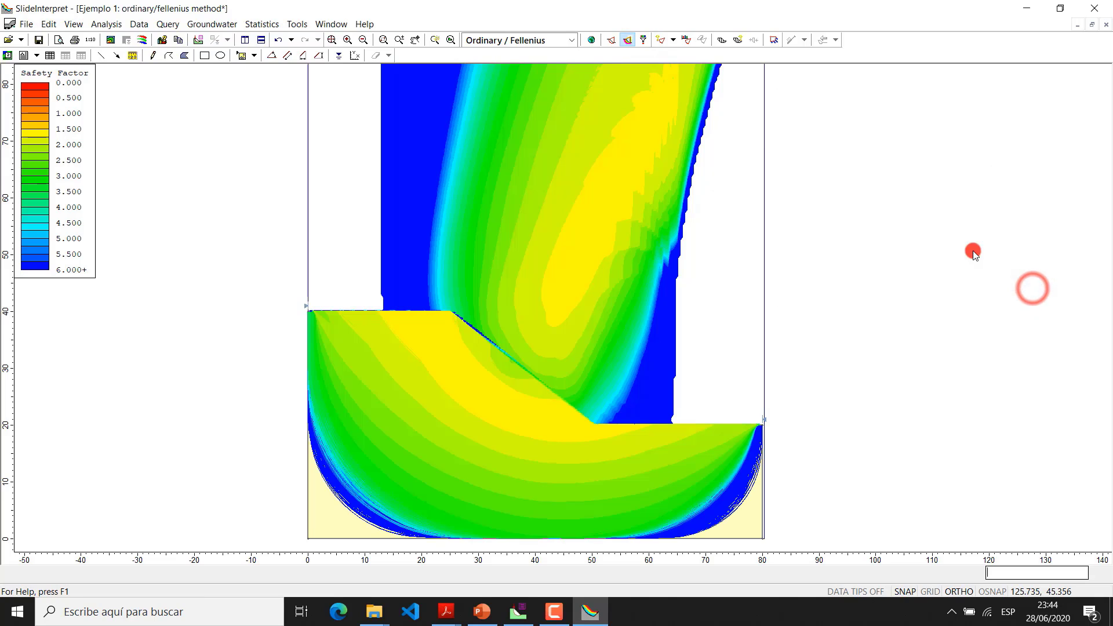
click(624, 40)
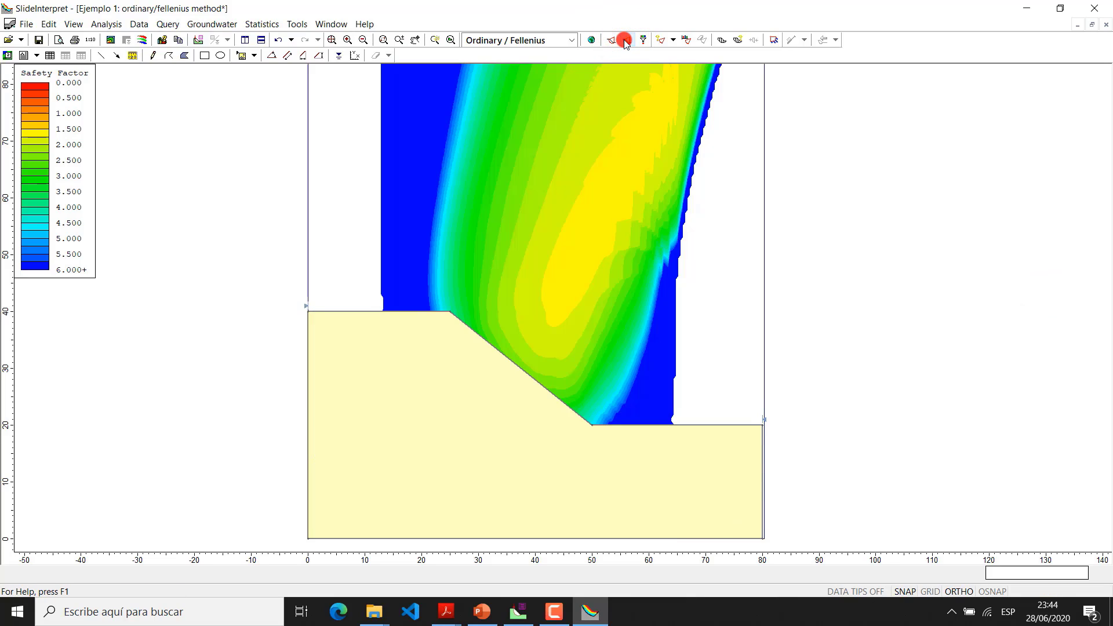
Add three minimum surface queries in the contours, at about (47.7, 51.1), (41.8, 60.2) and (53.1, 66.7)
click(664, 40)
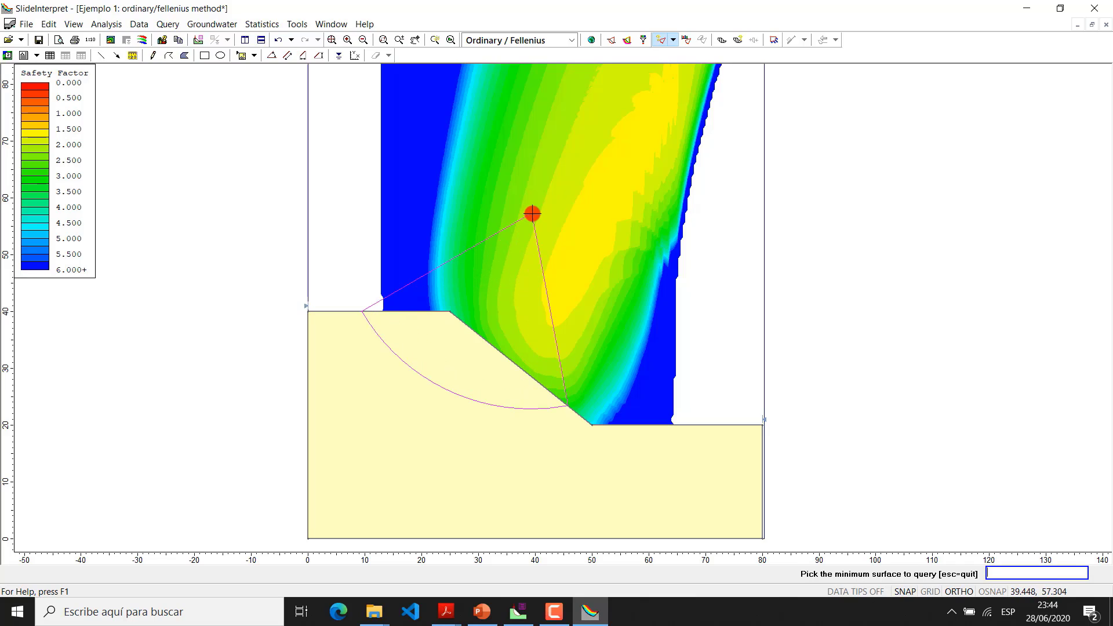
click(580, 249)
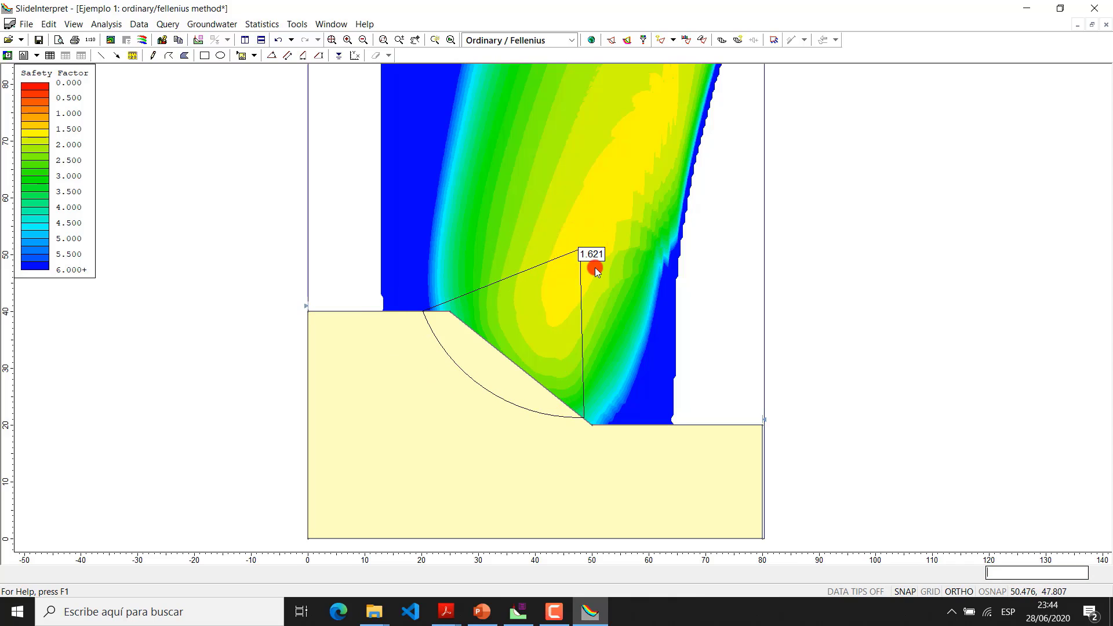
click(661, 39)
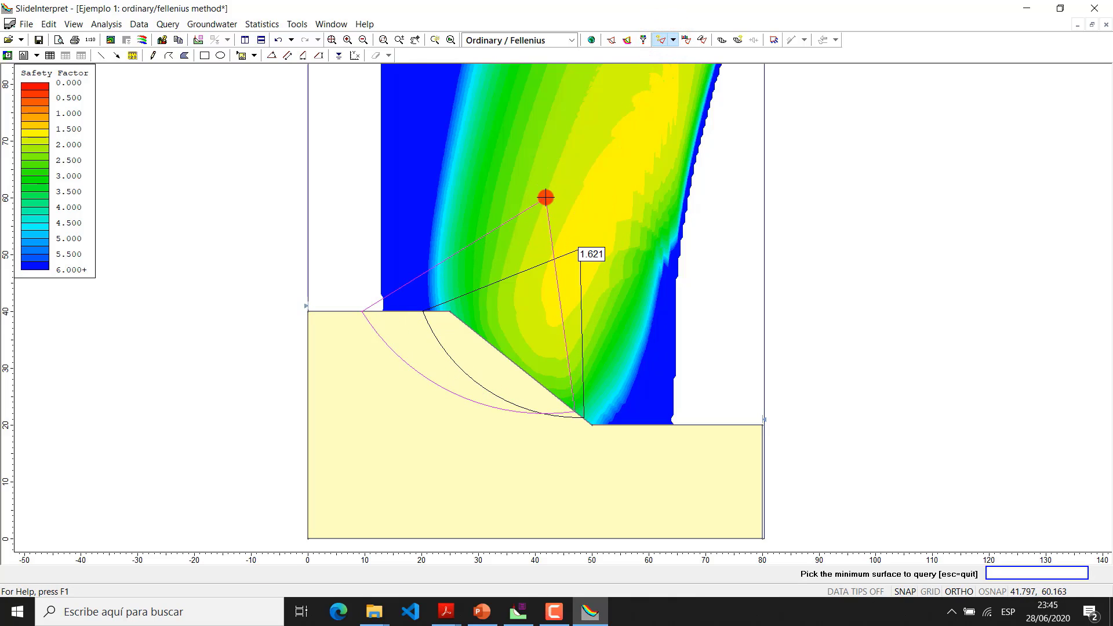
click(545, 197)
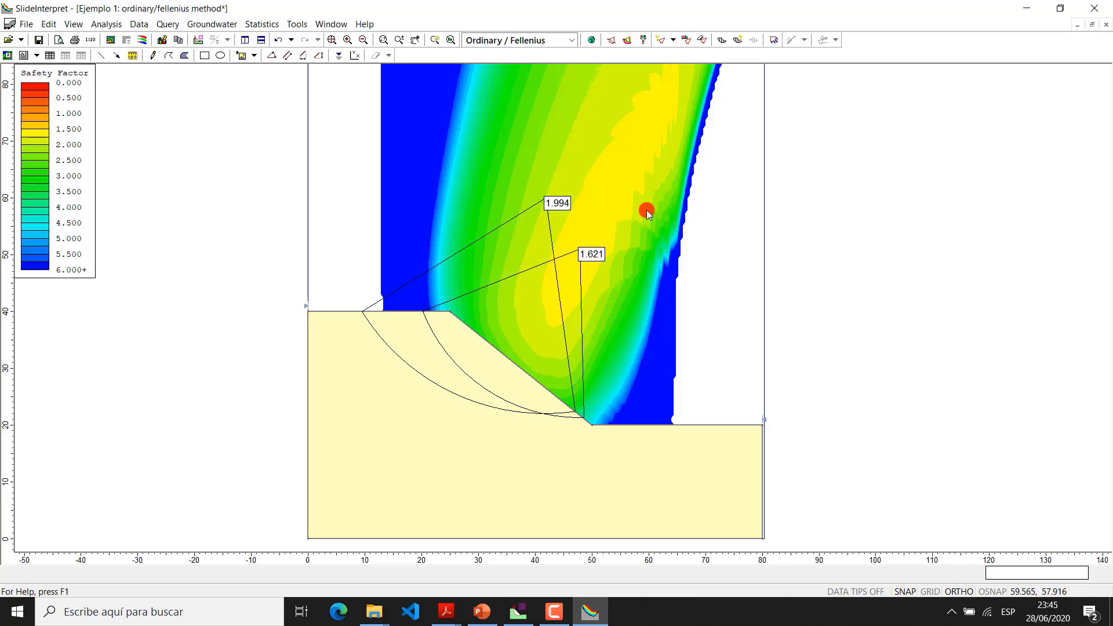
click(668, 41)
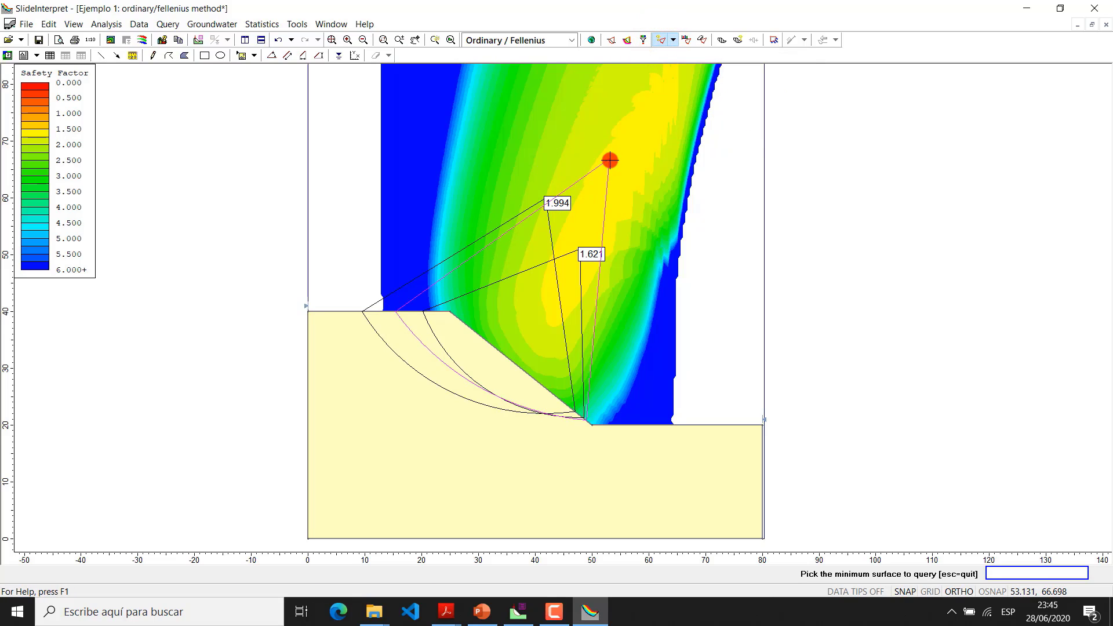
click(610, 160)
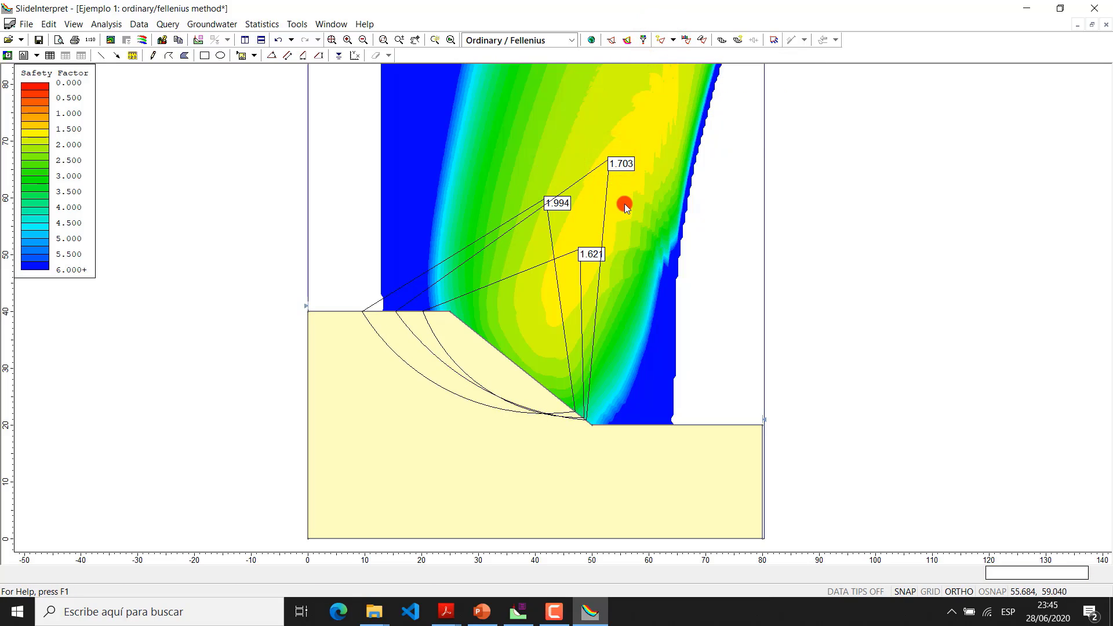
click(673, 42)
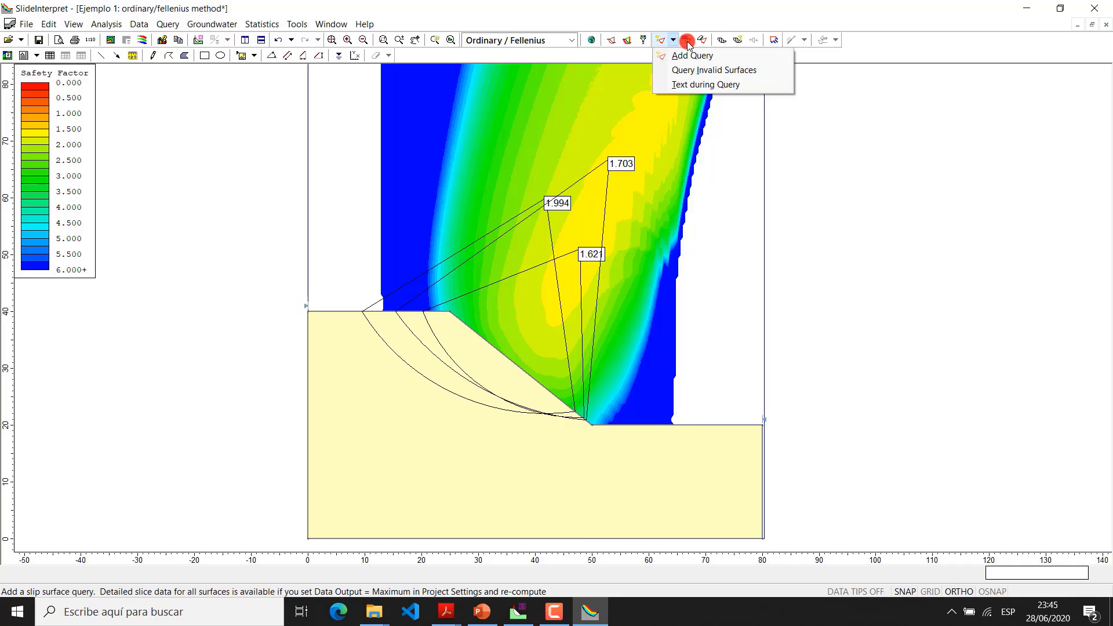
click(723, 12)
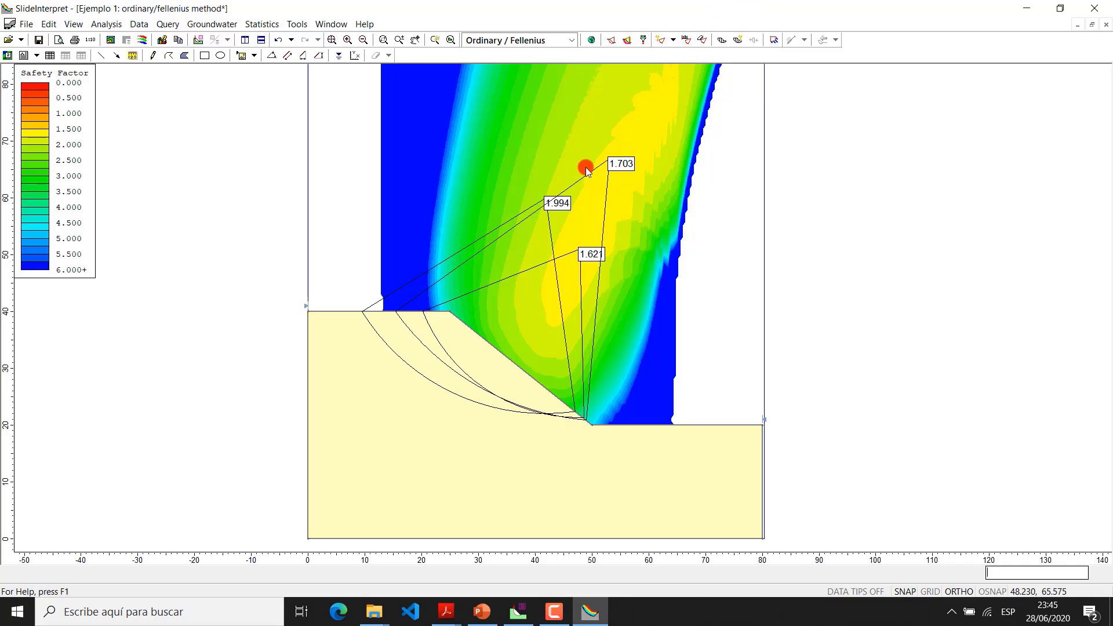
Delete all three slip surface queries from the contour plot
right_click(614, 167)
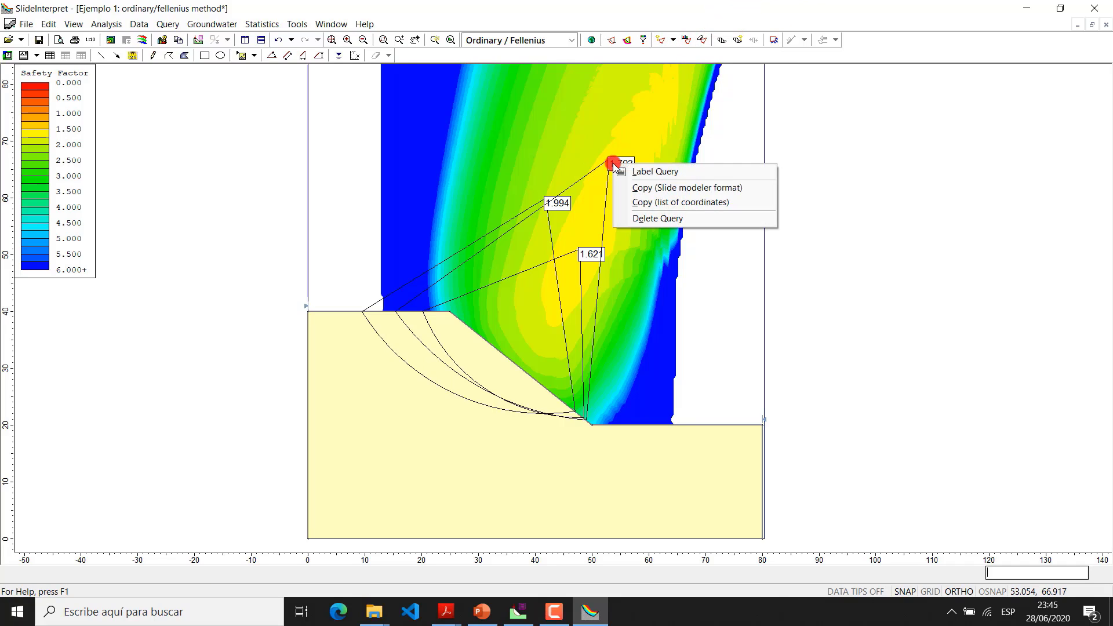
click(640, 218)
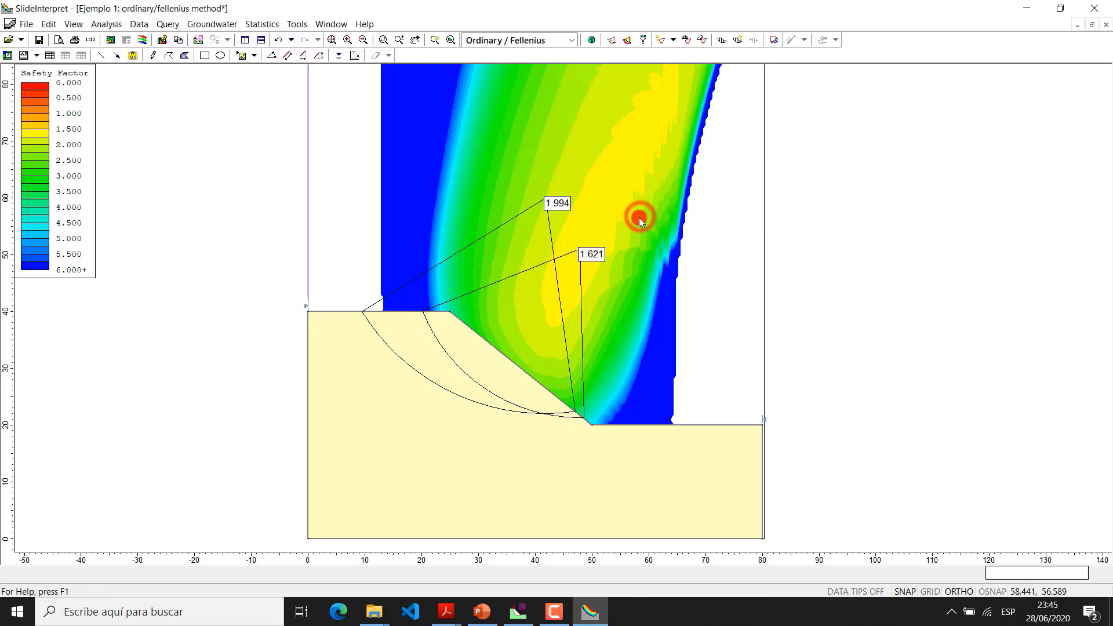
right_click(558, 201)
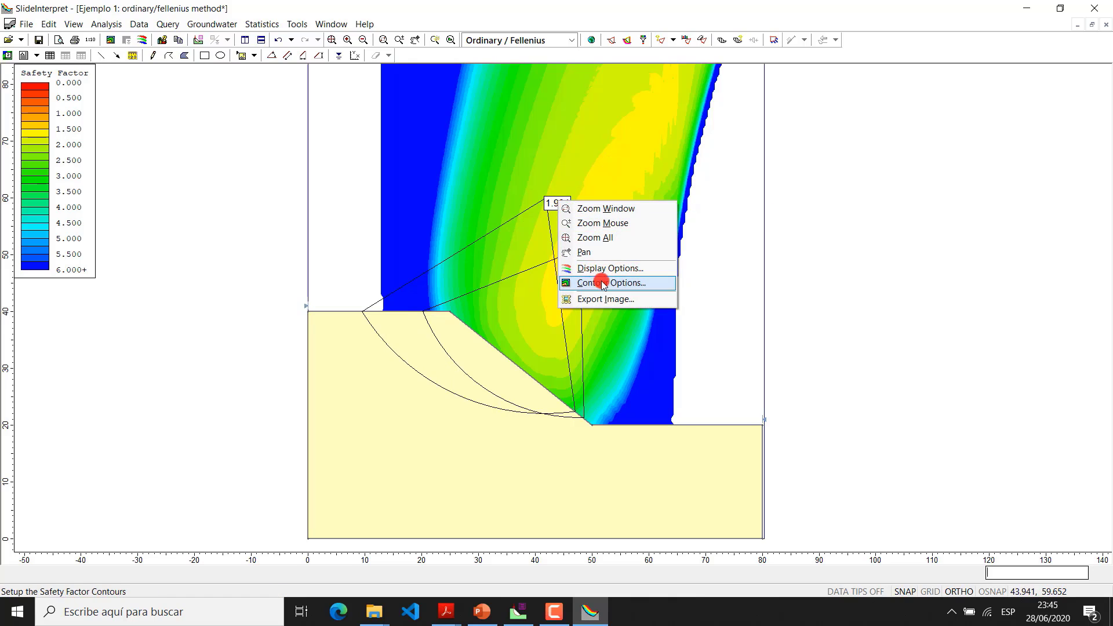
right_click(554, 203)
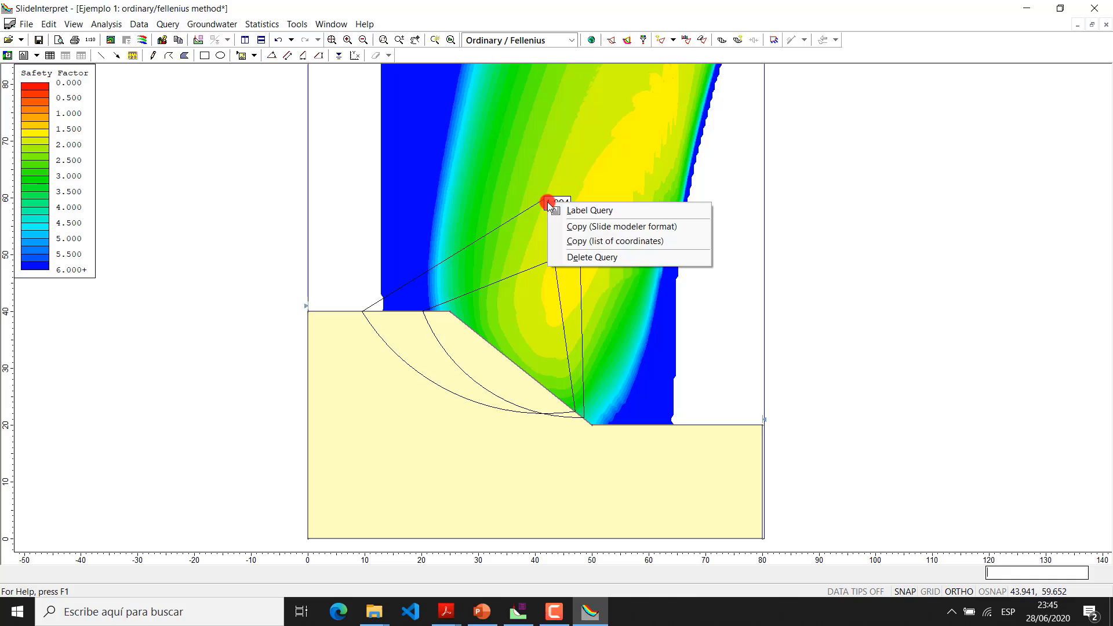
click(582, 256)
right_click(581, 254)
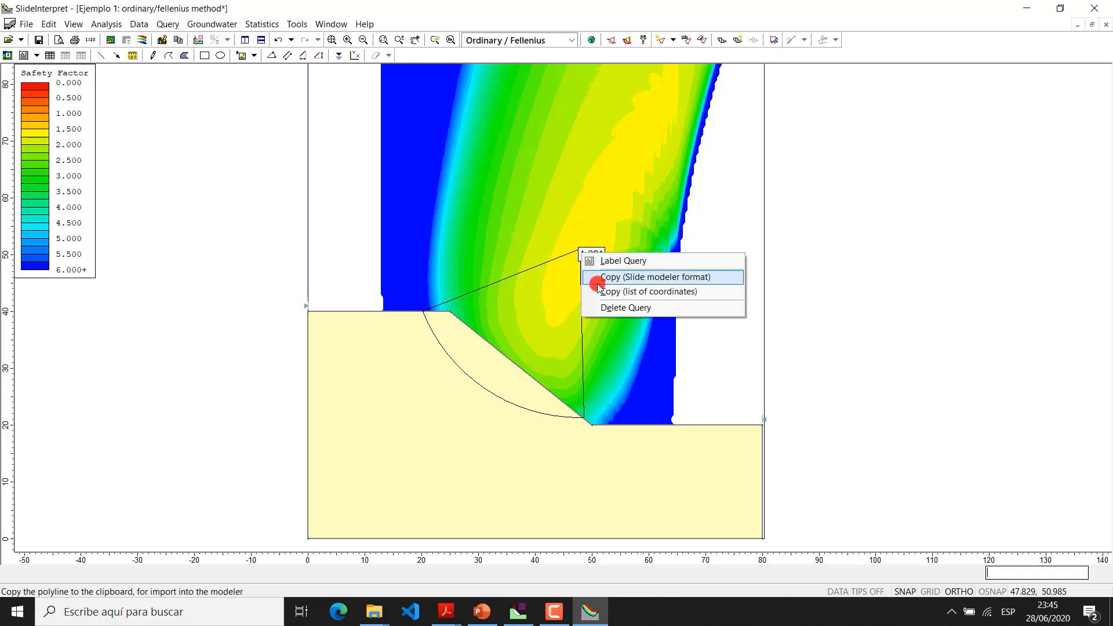
click(601, 307)
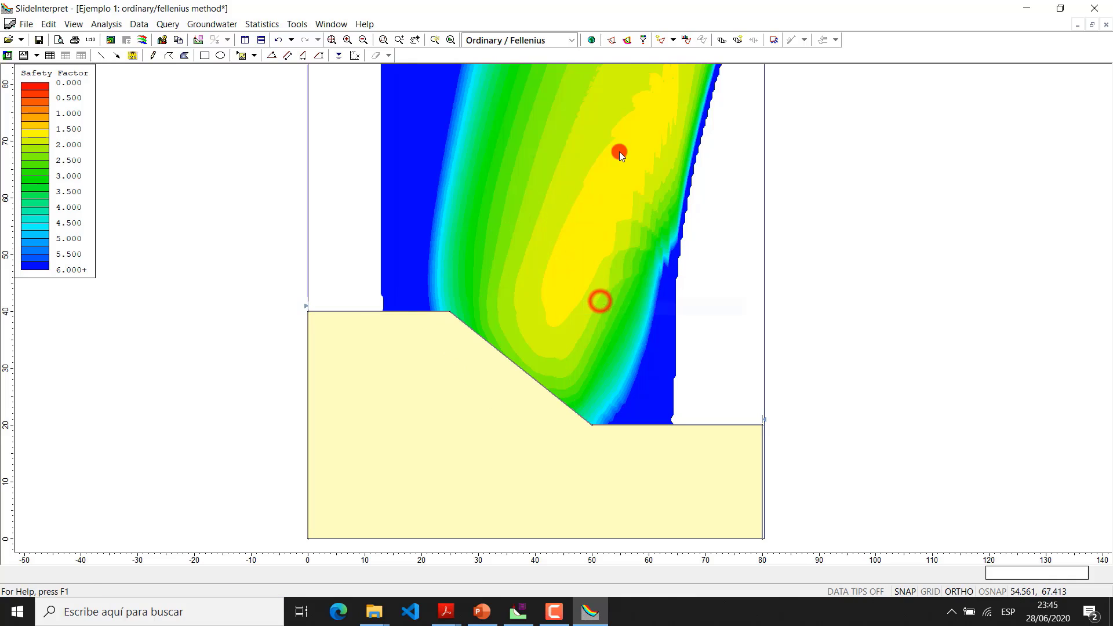
Add a single minimum surface query in the yellow contour zone above the slope, at about (51, 62)
click(661, 39)
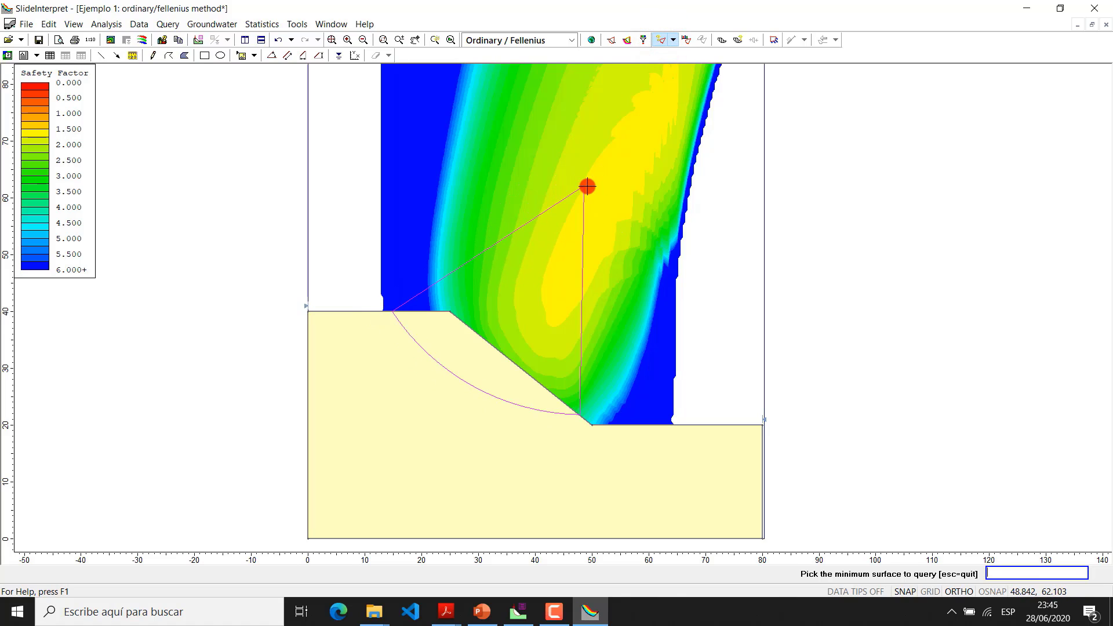
click(600, 186)
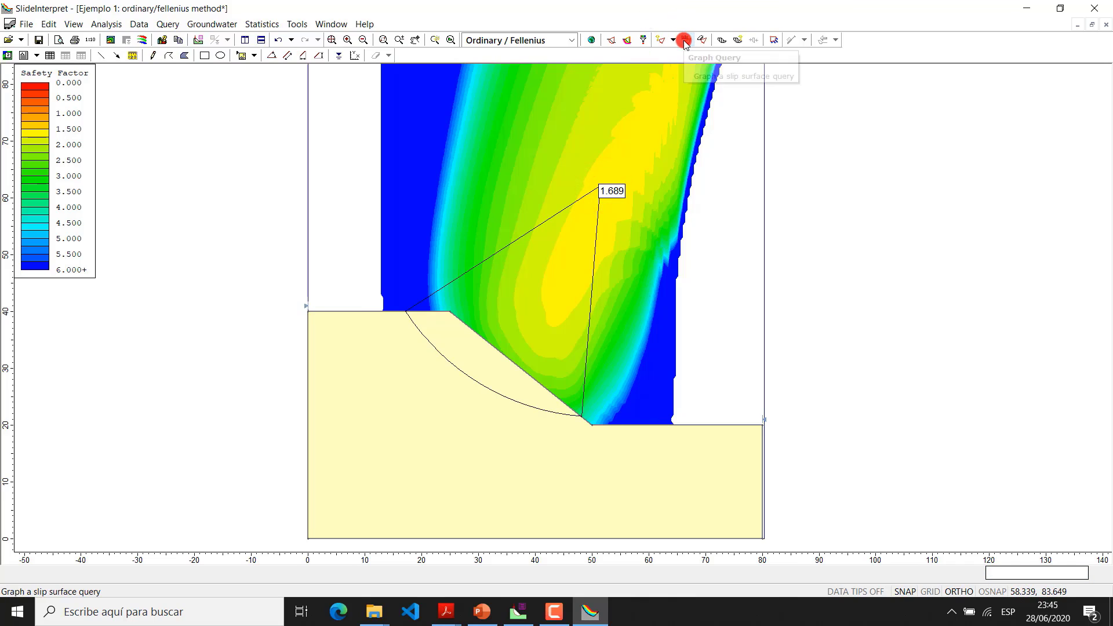
scroll(750, 172, down, 1)
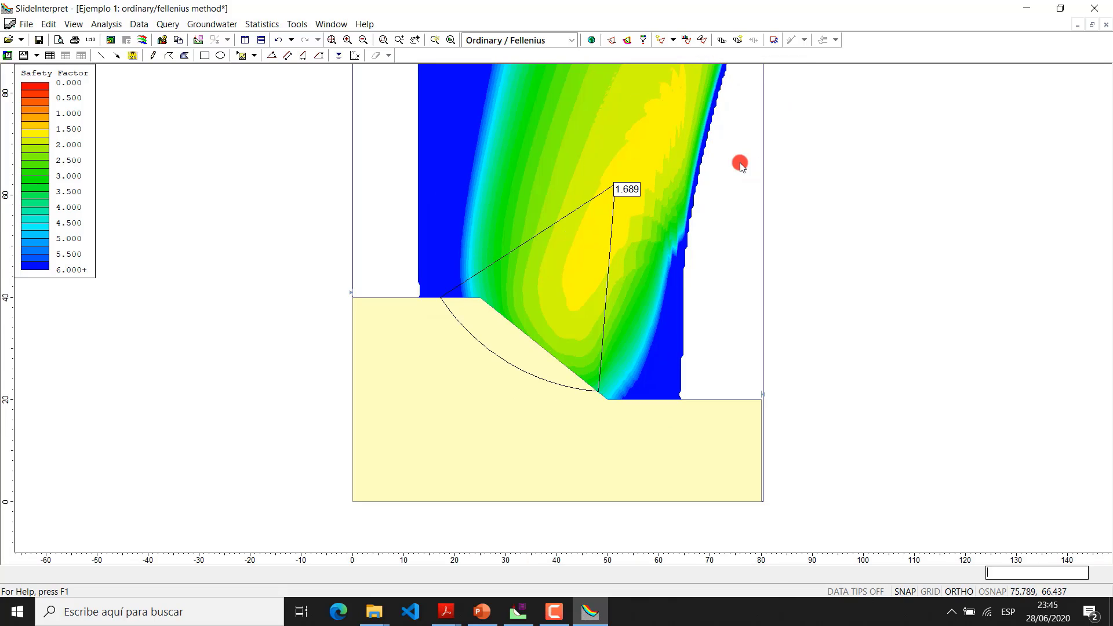
scroll(734, 167, up, 1)
middle_click(732, 177)
mouse_move(733, 177)
mouse_down()
mouse_move(729, 186)
mouse_move(733, 171)
mouse_up()
key(Escape)
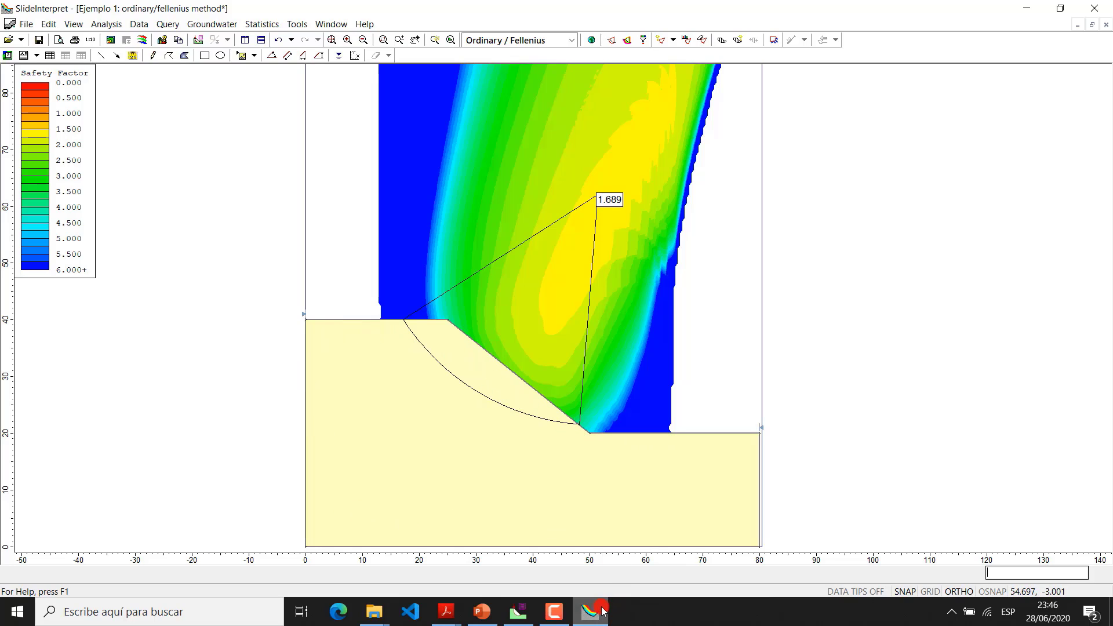
Switch from SlideInterpret to the Slide modeler window with the Ejemplo 1 model
mouse_move(601, 612)
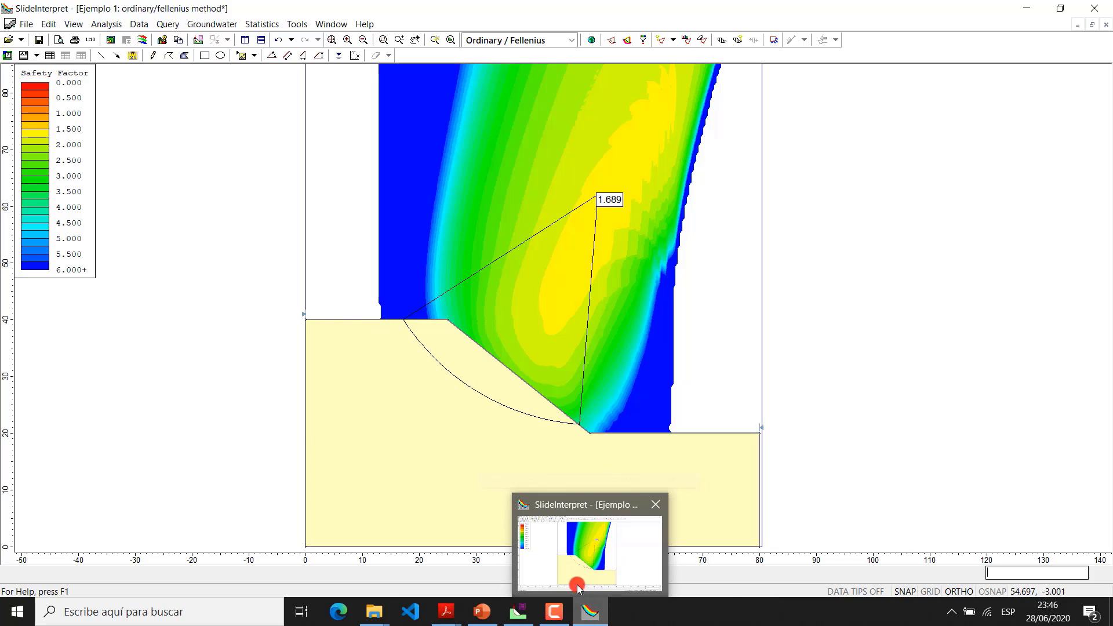
click(518, 612)
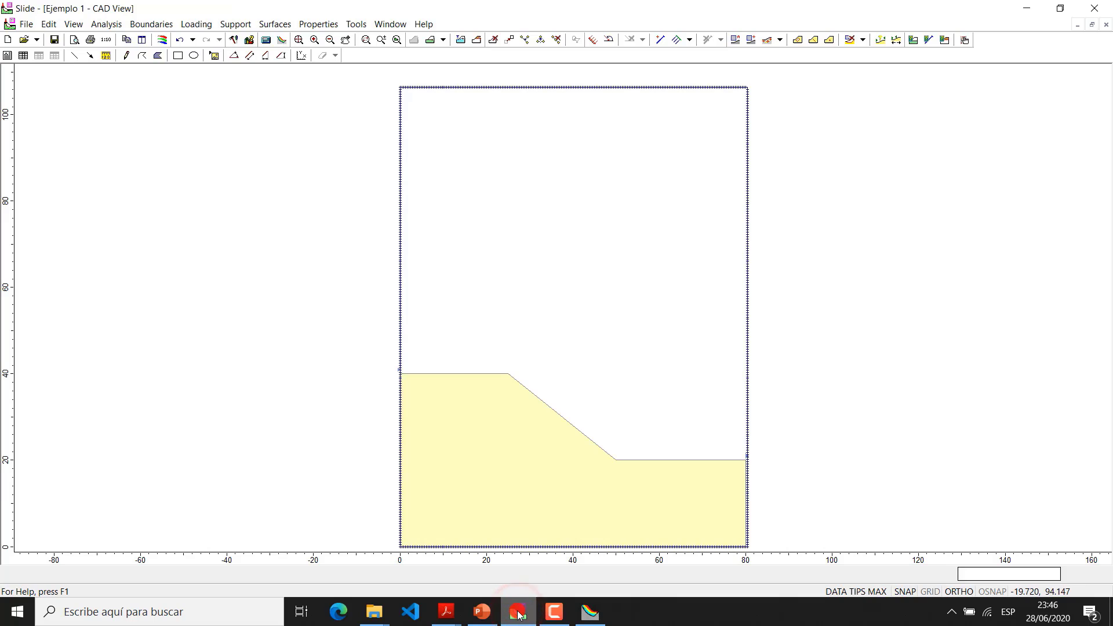
click(555, 609)
click(619, 512)
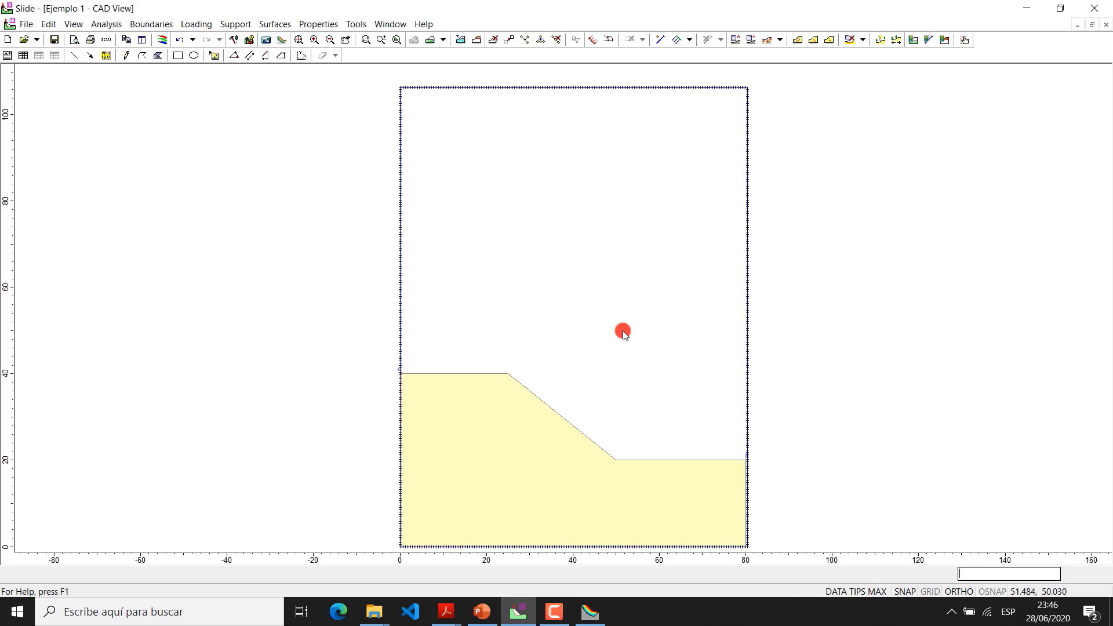
click(133, 26)
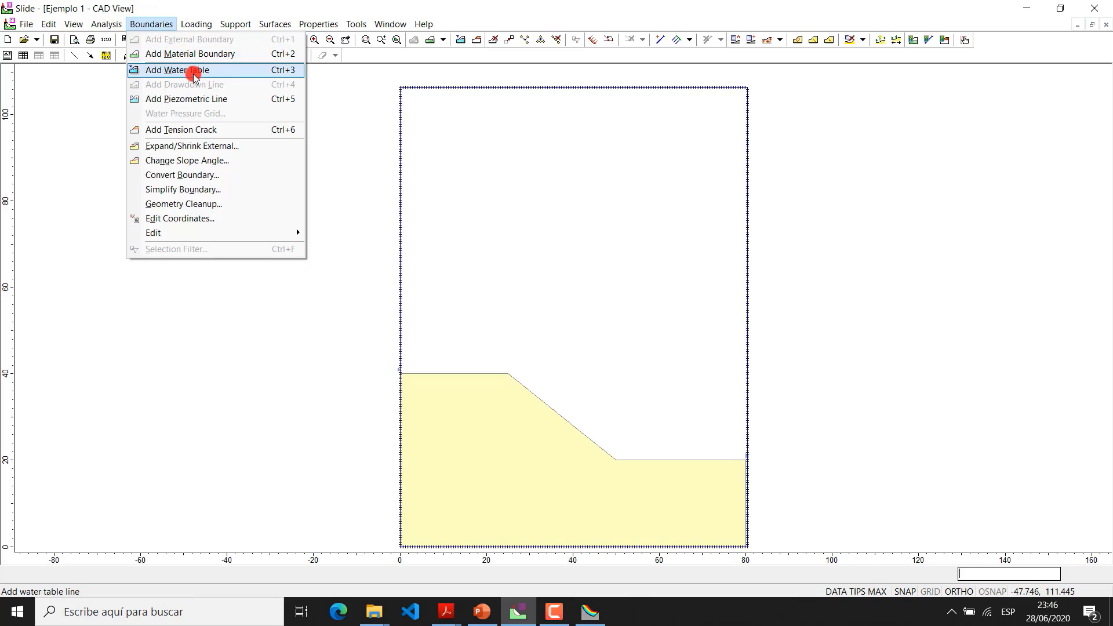
click(209, 70)
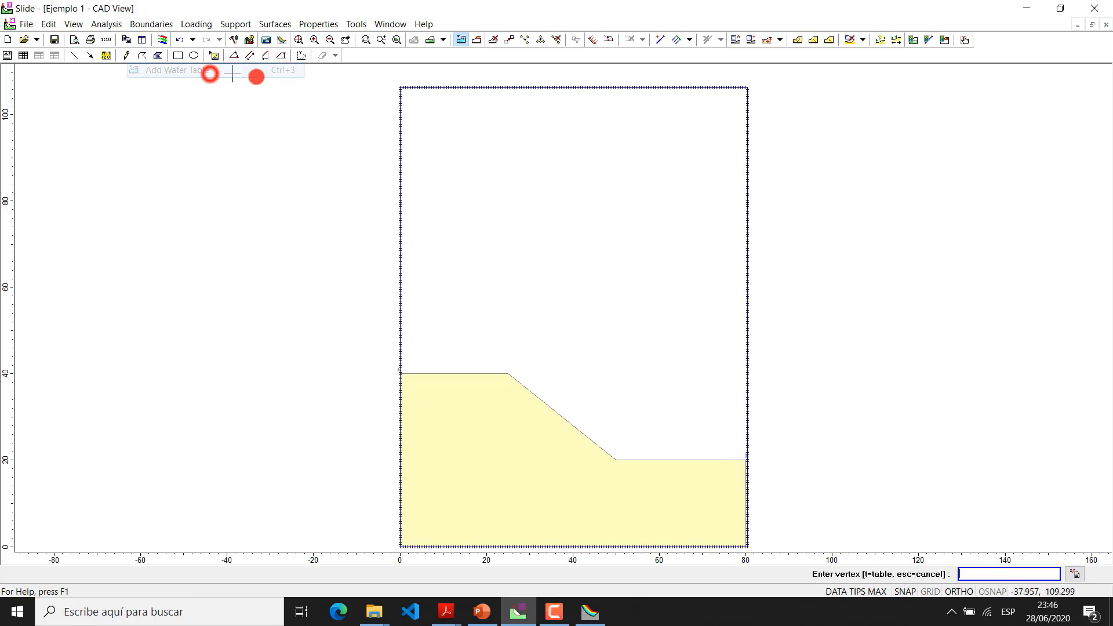
click(746, 460)
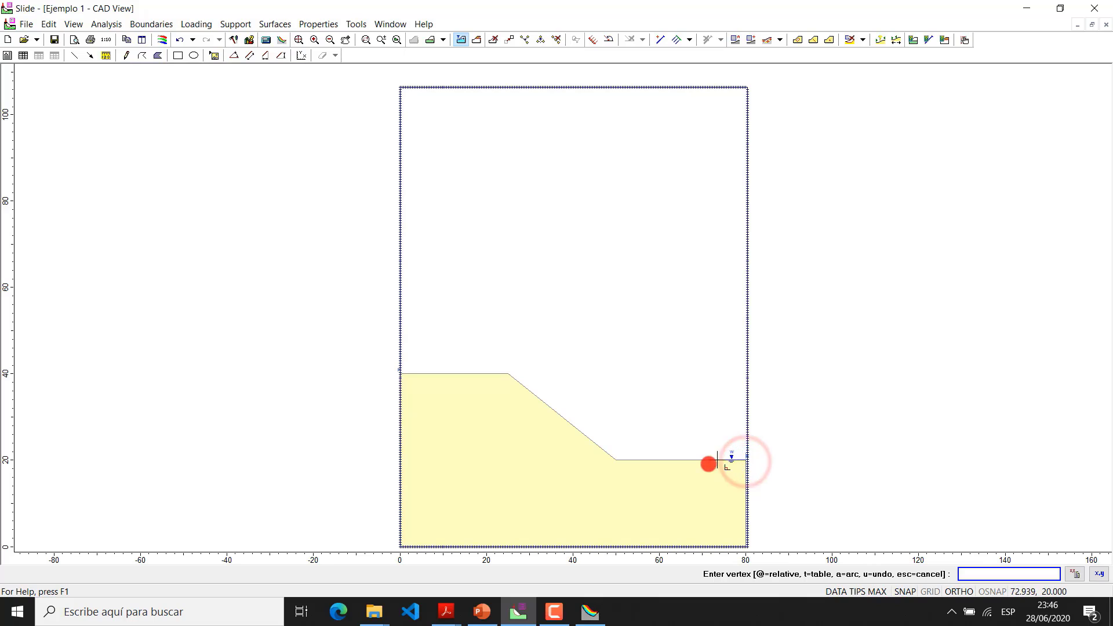
click(614, 460)
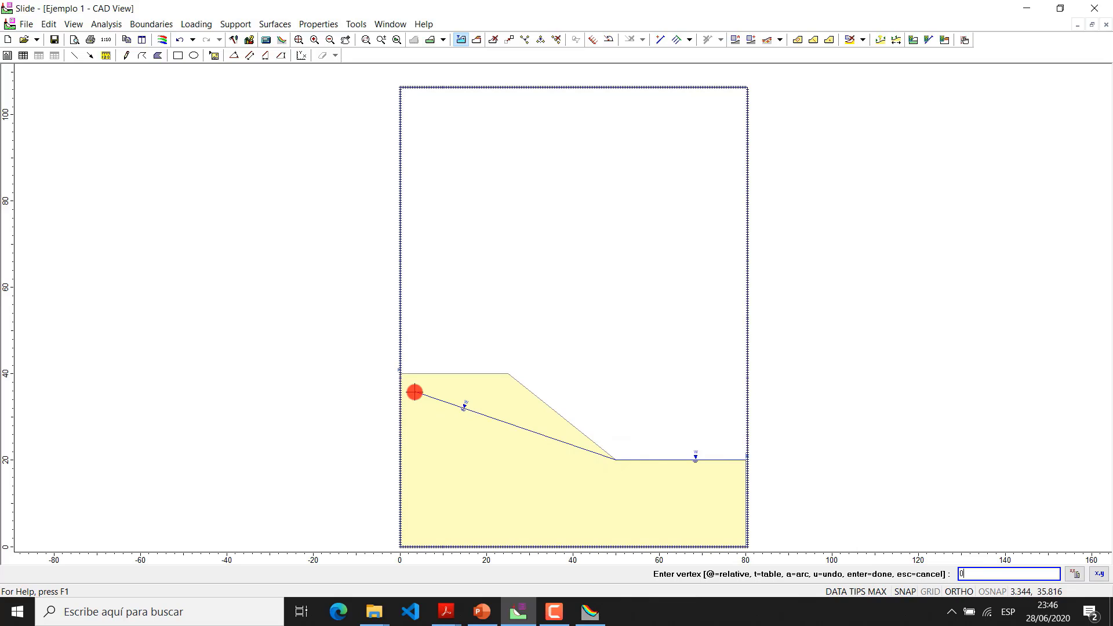
key(Return)
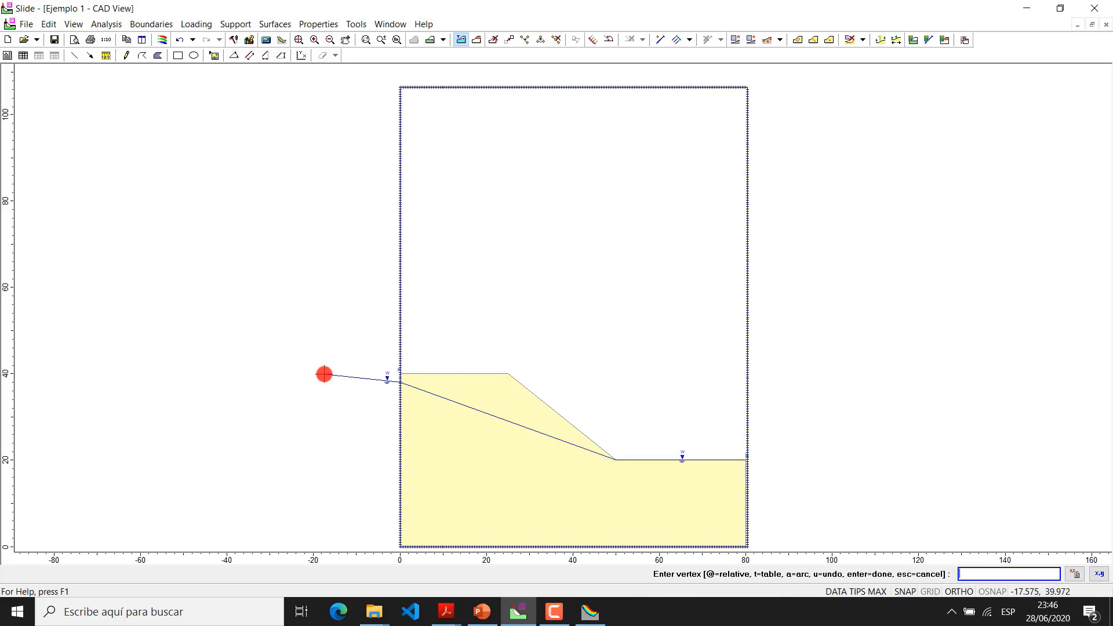
key(Escape)
Draw a water table through (80, 20), the slope toe (50, 20) and (0, 38), and assign it to all listed materials
click(151, 24)
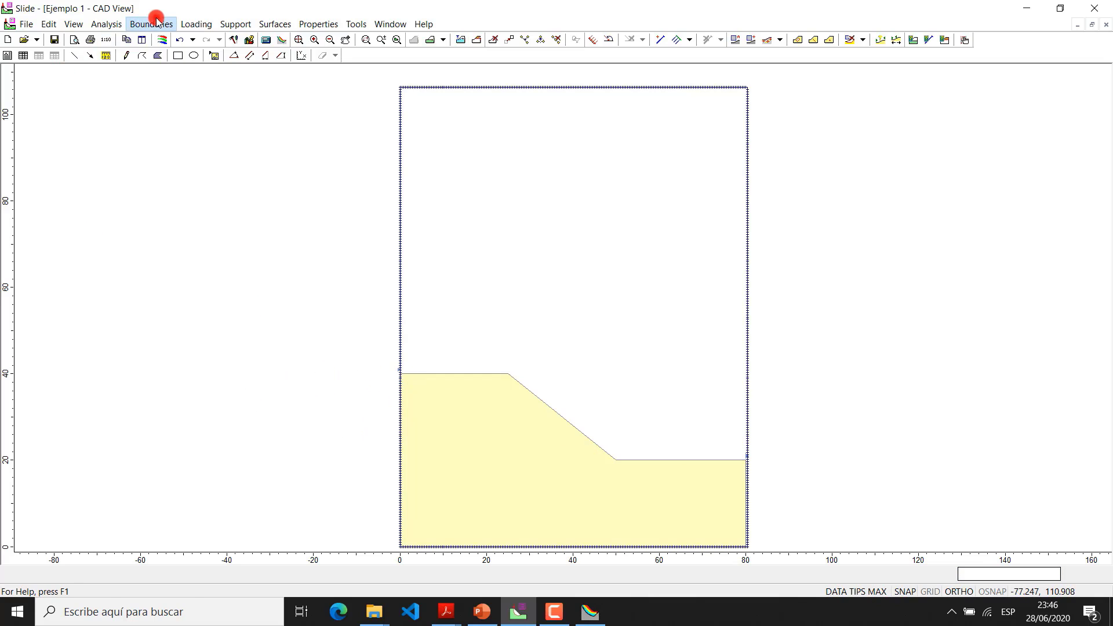
click(218, 70)
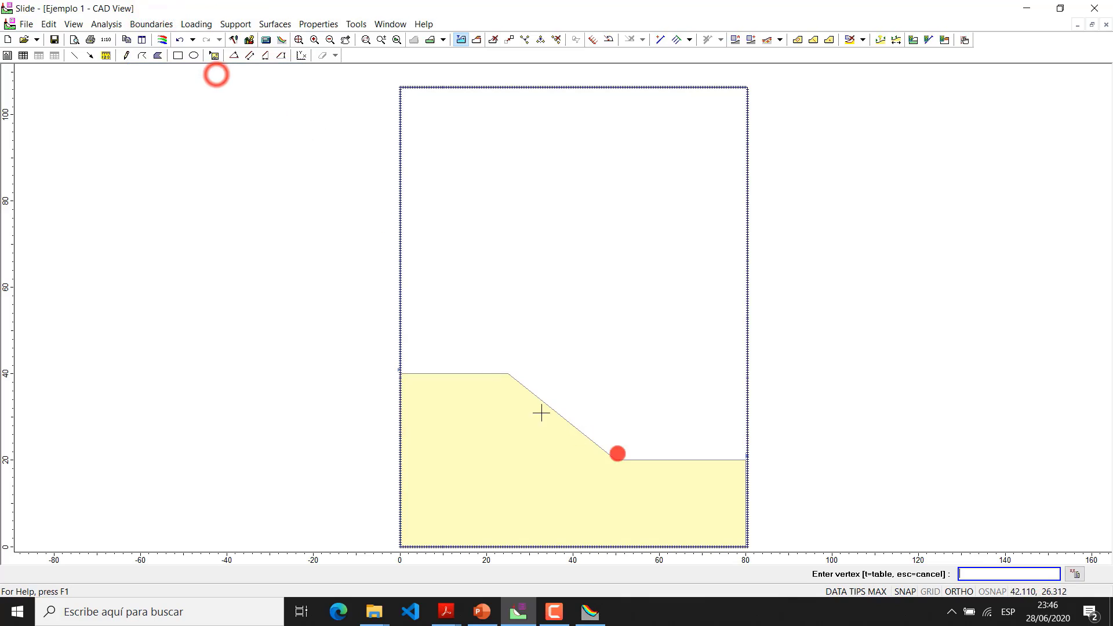
click(745, 459)
click(612, 461)
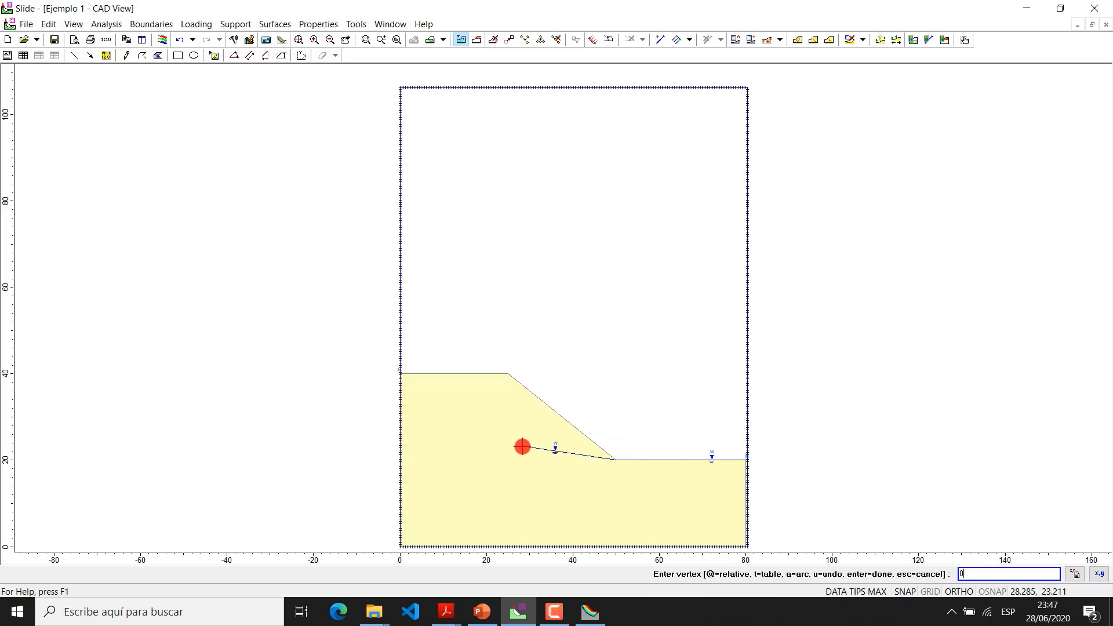
text(0,38)
key(Return)
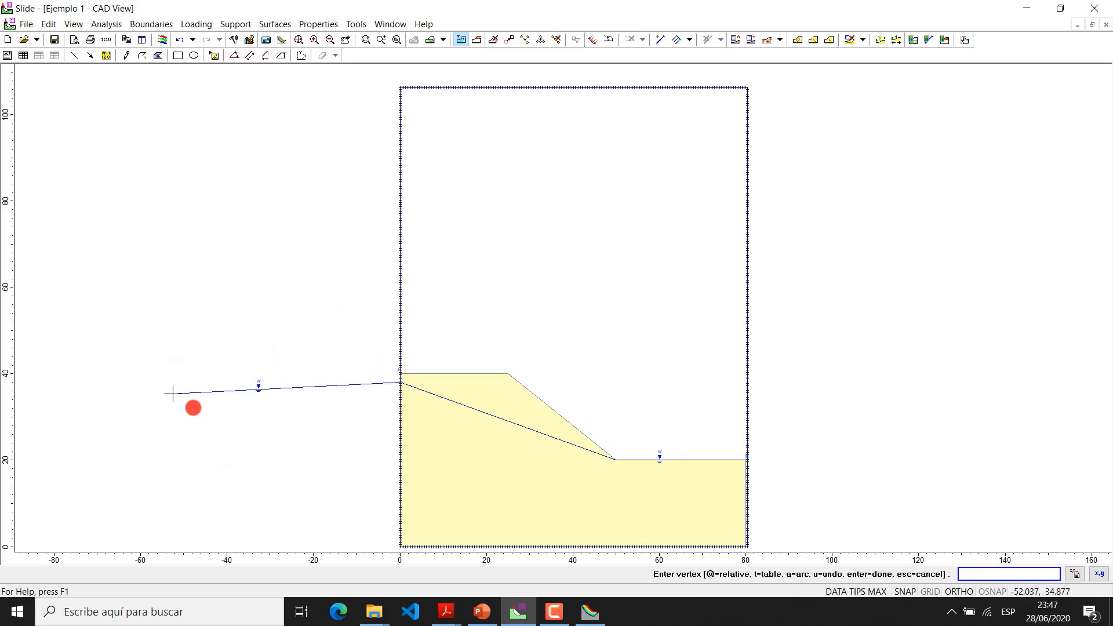
click(215, 254)
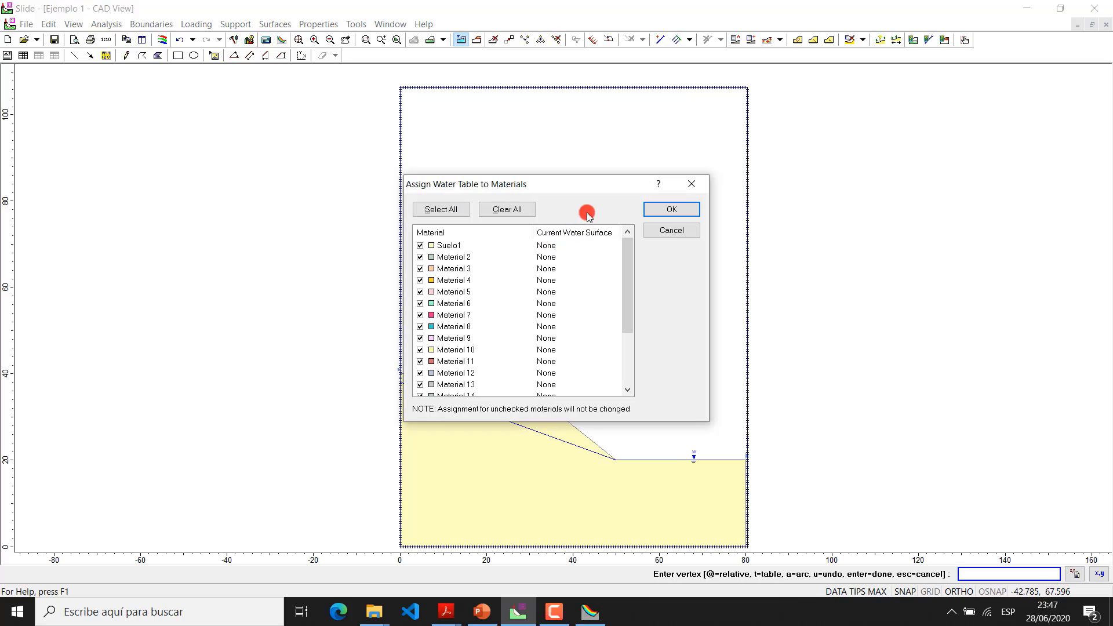
mouse_move(625, 253)
mouse_down()
mouse_move(626, 307)
mouse_move(623, 259)
mouse_up()
click(660, 209)
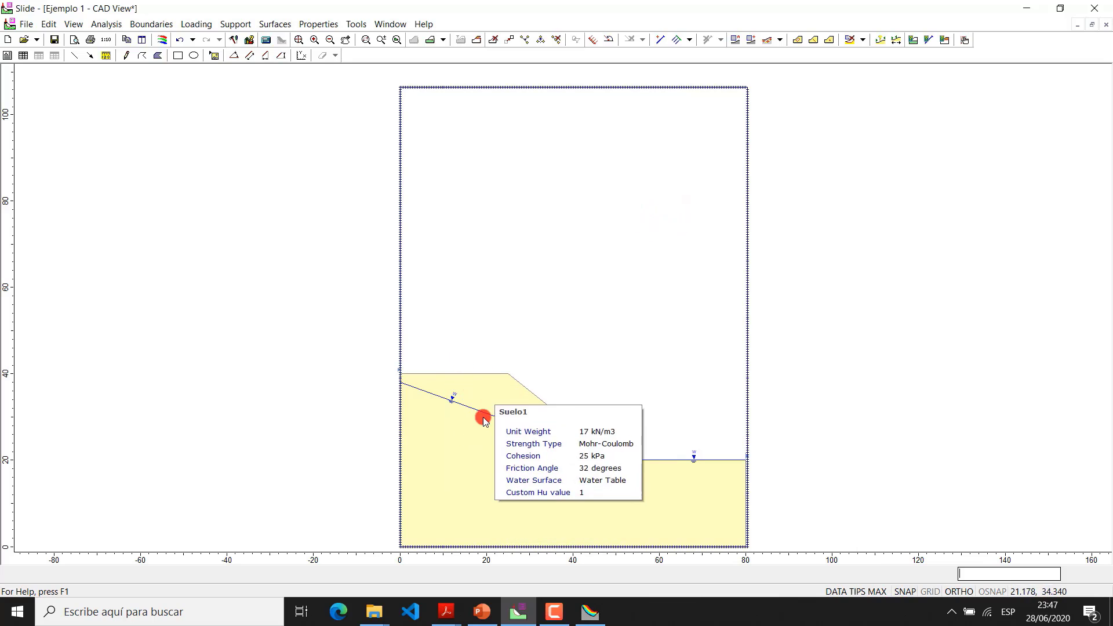
Examine the water surface and Hu settings in the material properties of Suelo1
mouse_move(484, 413)
click(319, 24)
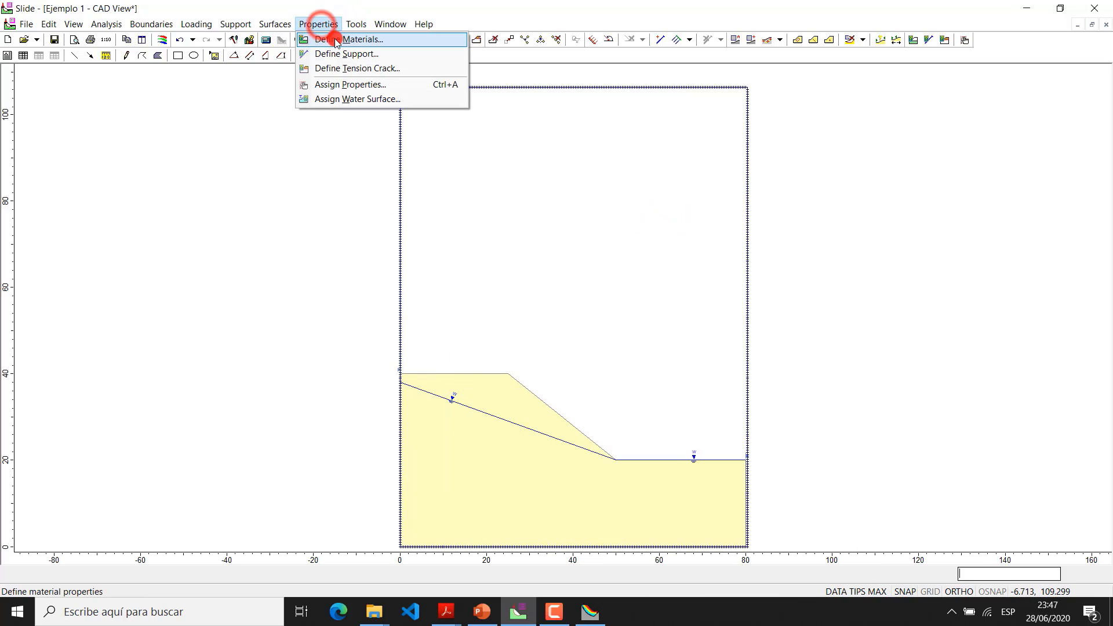
click(335, 39)
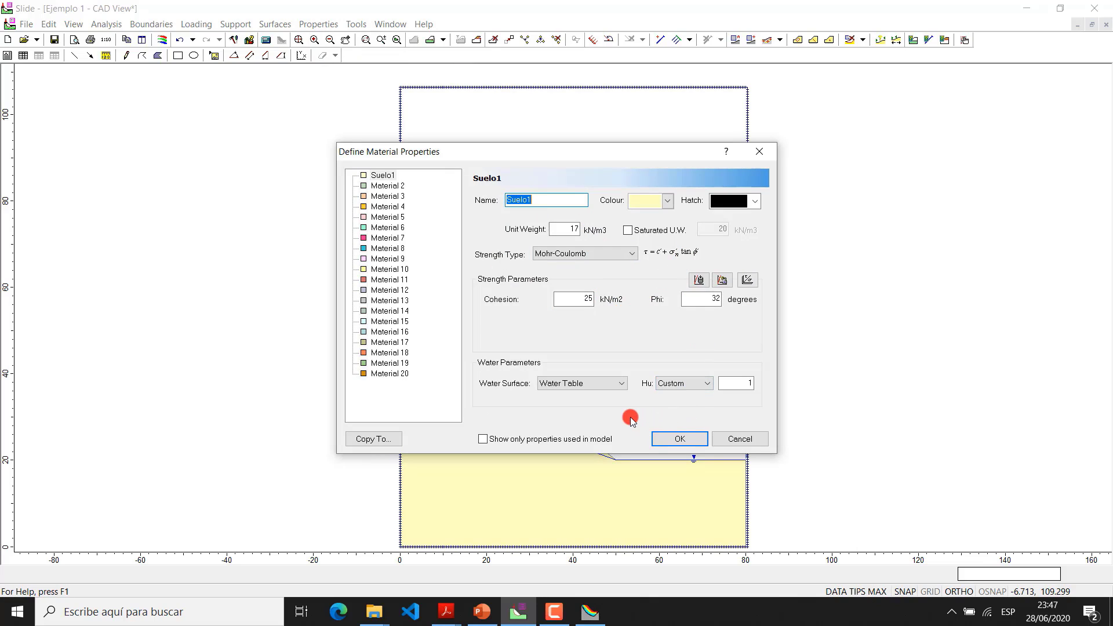
click(694, 384)
click(699, 382)
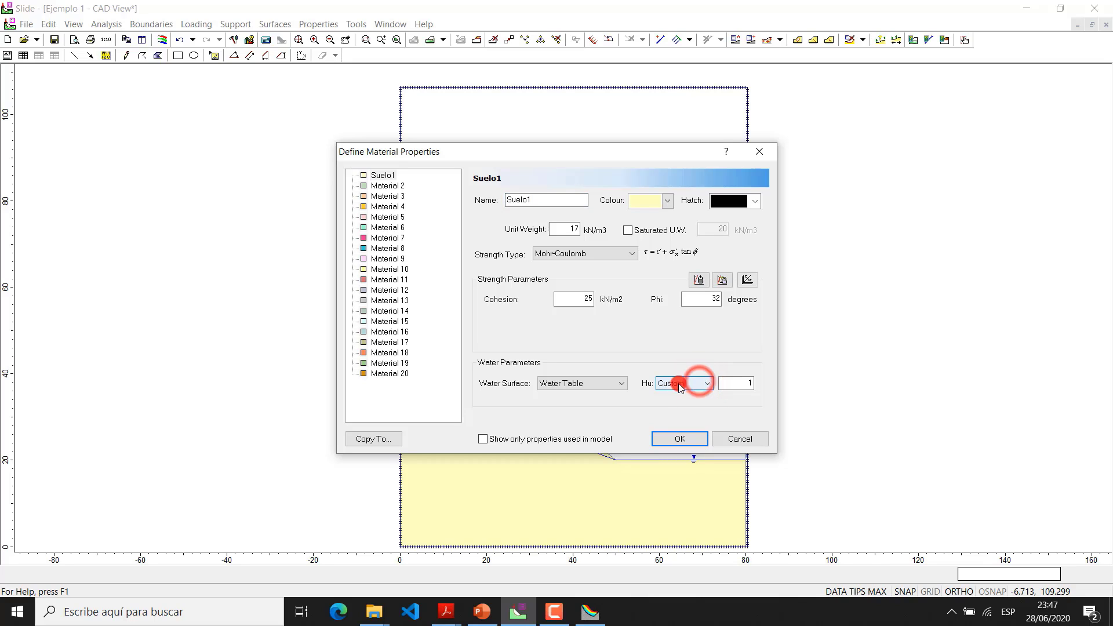
click(678, 439)
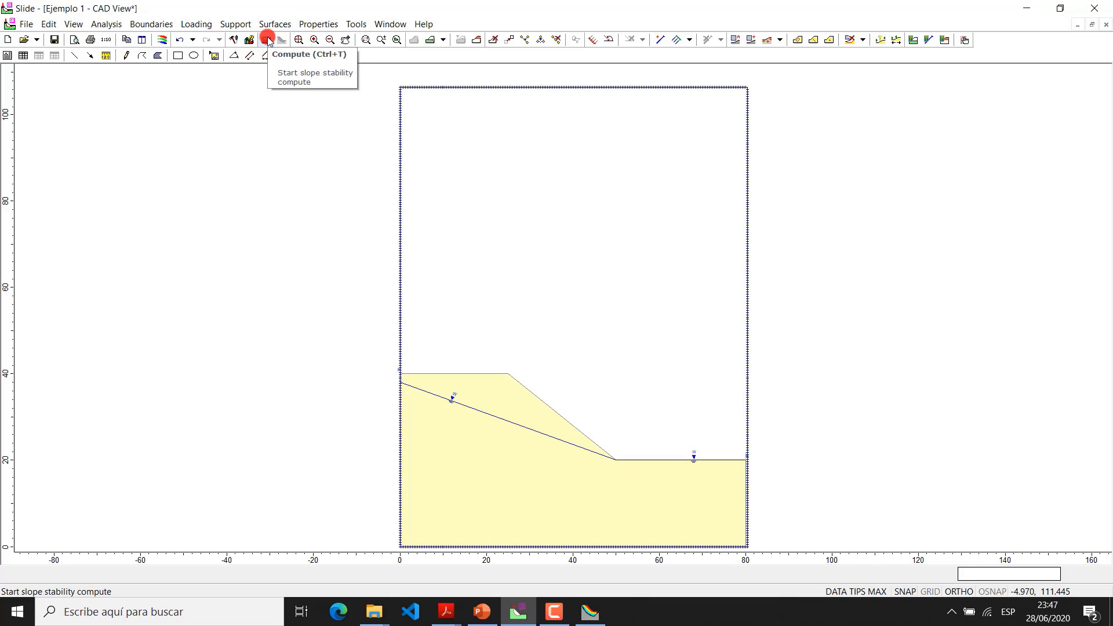
Compute the model with its changes saved and open the results in SlideInterpret
click(267, 39)
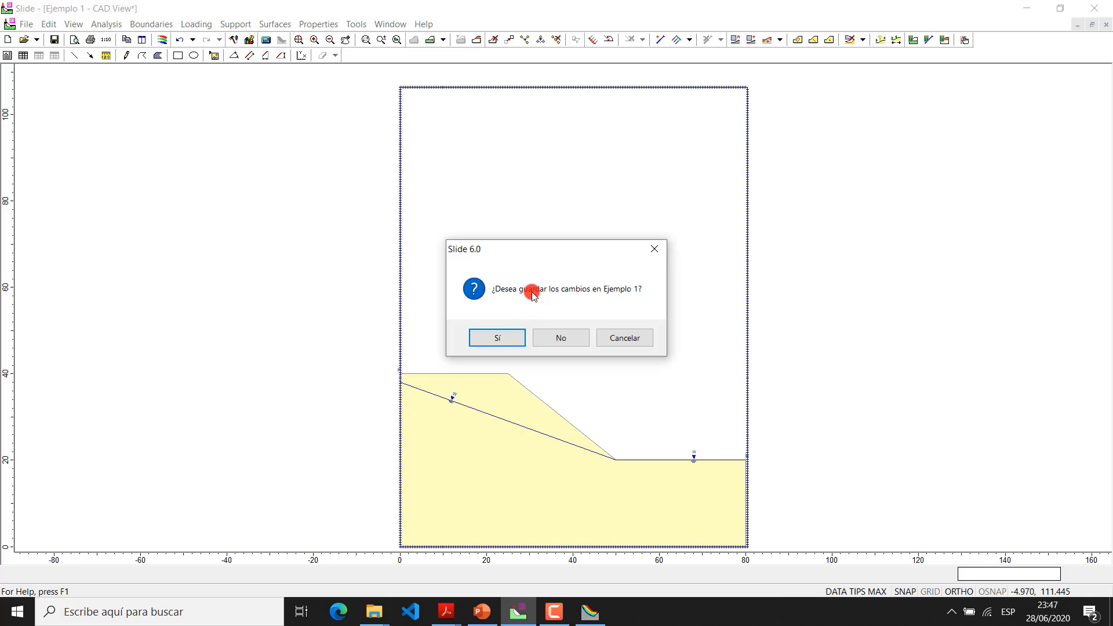
click(506, 342)
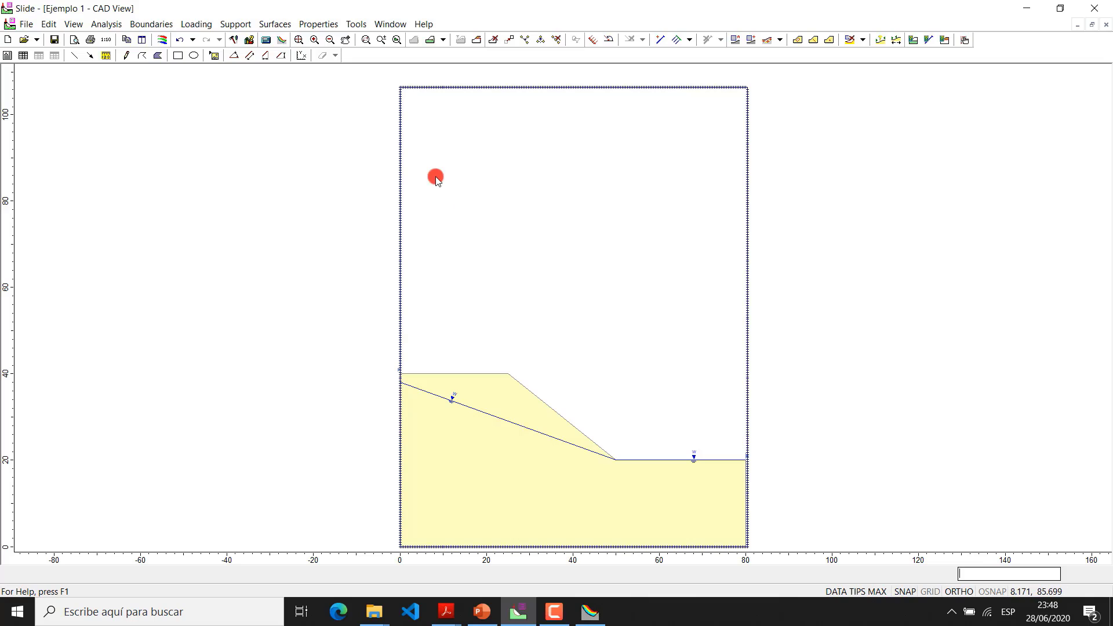
click(281, 41)
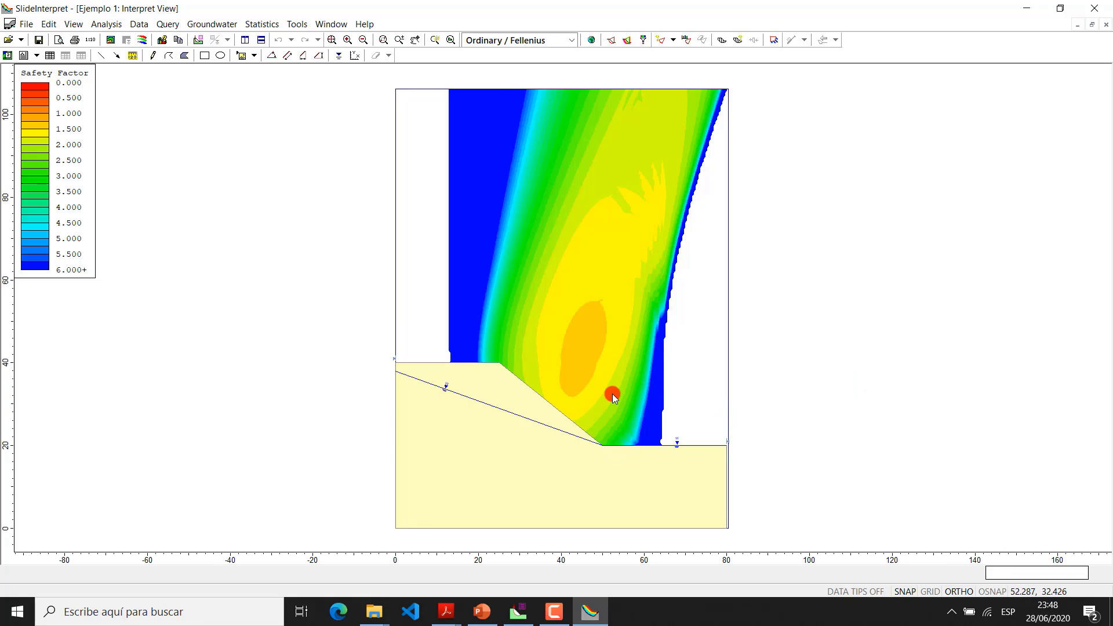
Display the global minimum slip surface and compare it under the Bishop simplified, Spencer and GLE / Morgenstern-Price methods
click(593, 41)
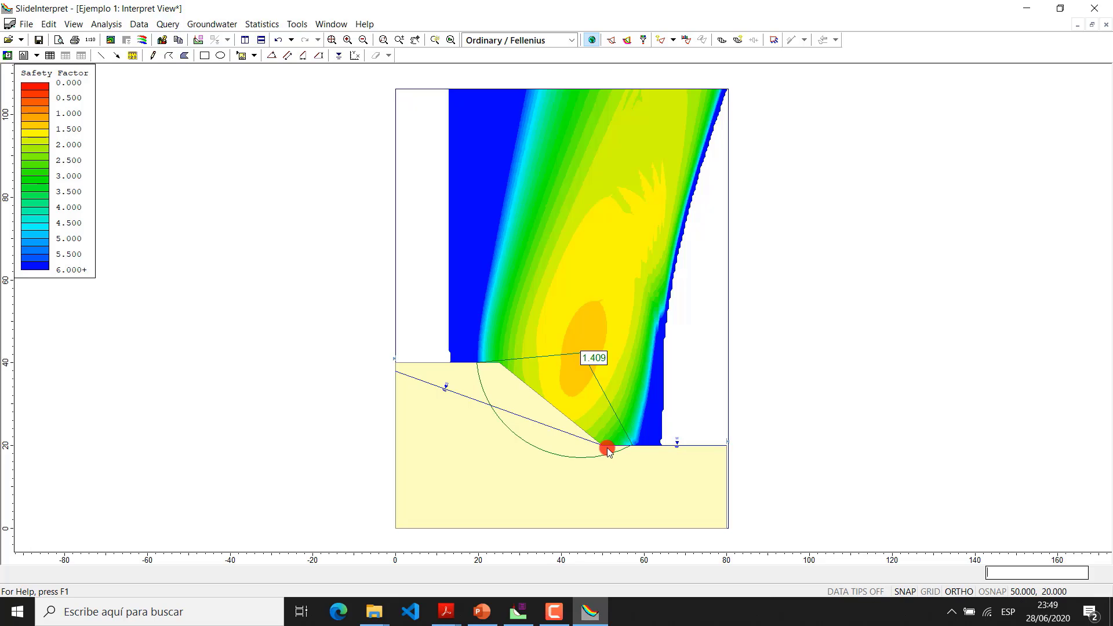
click(570, 41)
click(557, 60)
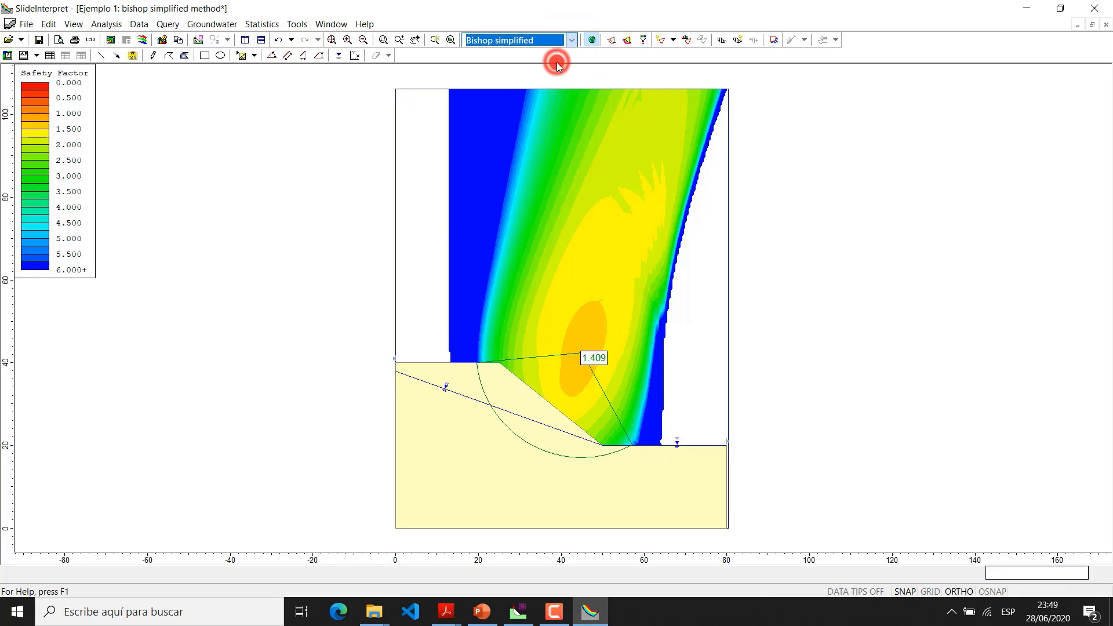
click(570, 41)
click(552, 61)
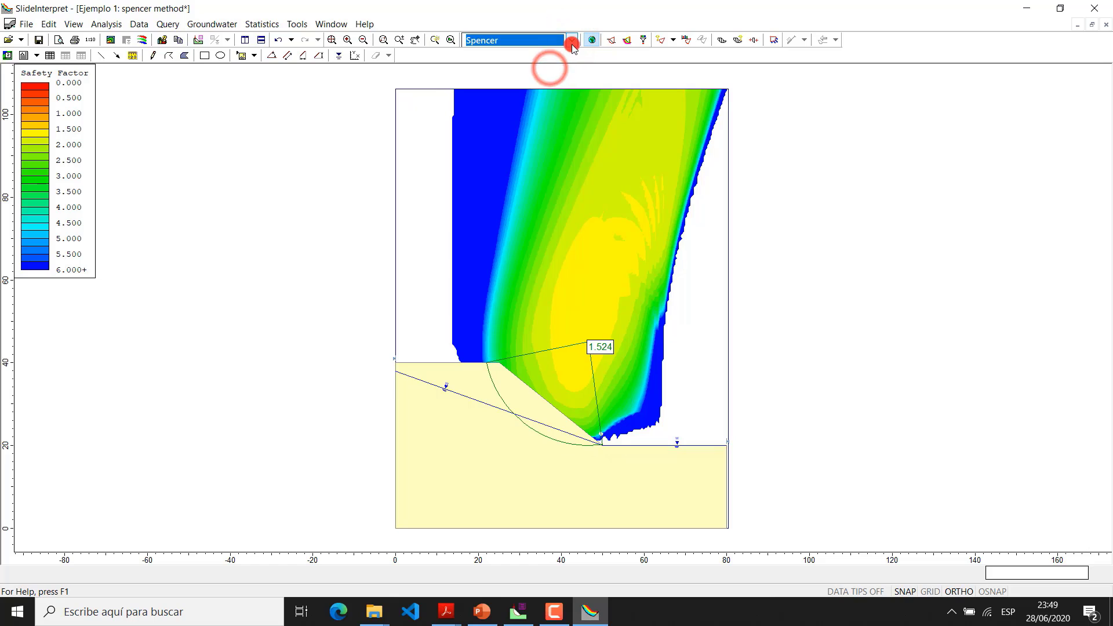
click(574, 41)
click(554, 74)
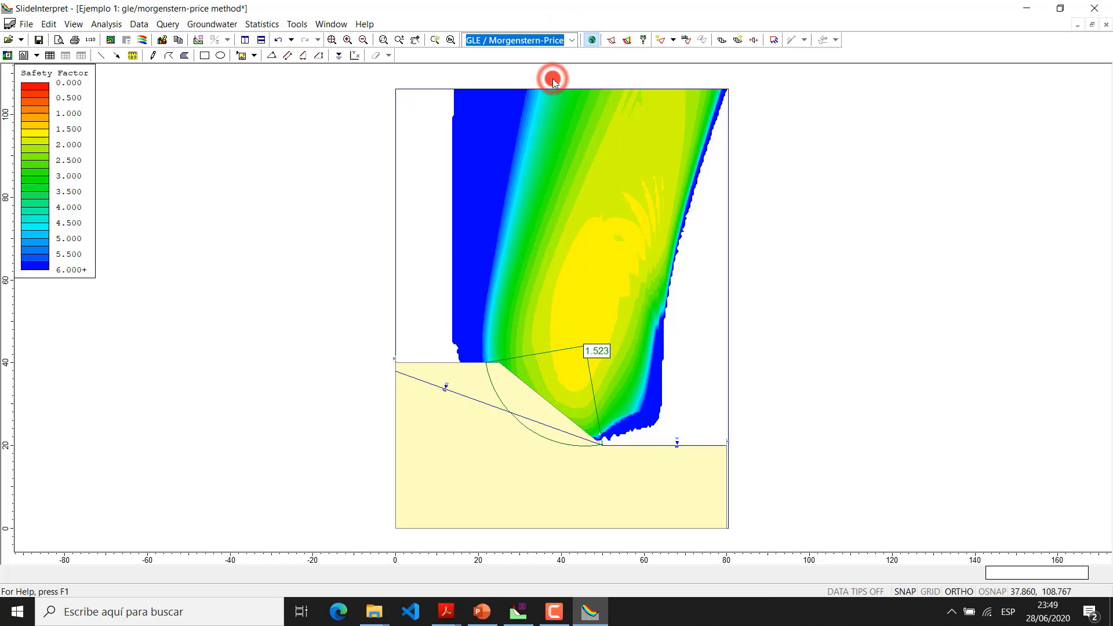
Hide the global minimum and add a minimum surface query in the yellow contour zone at about (45, 63)
click(592, 40)
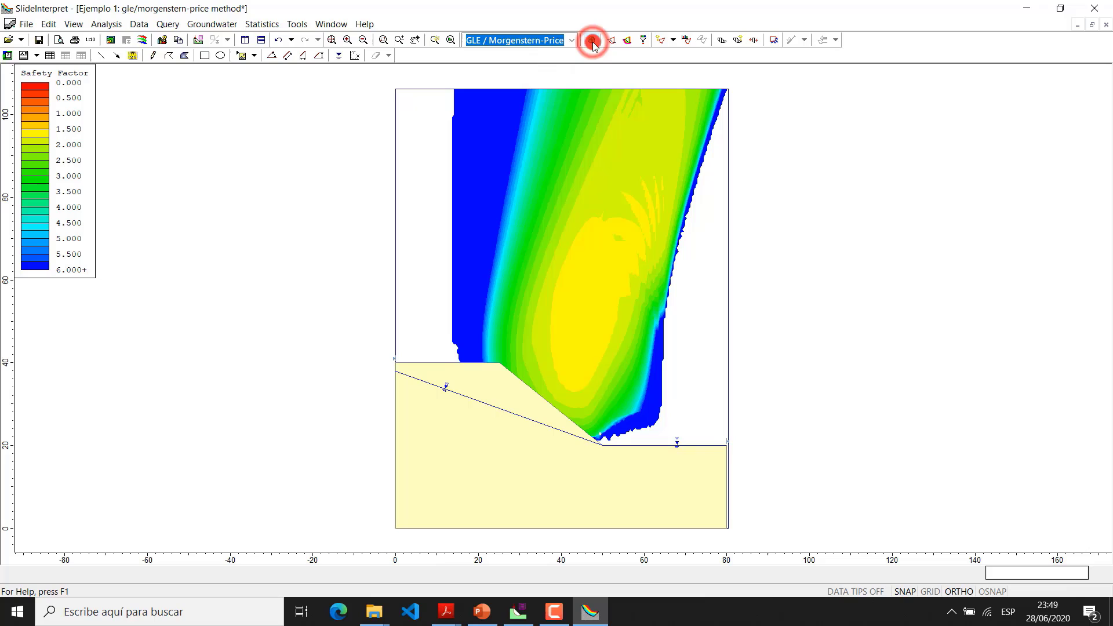
click(662, 39)
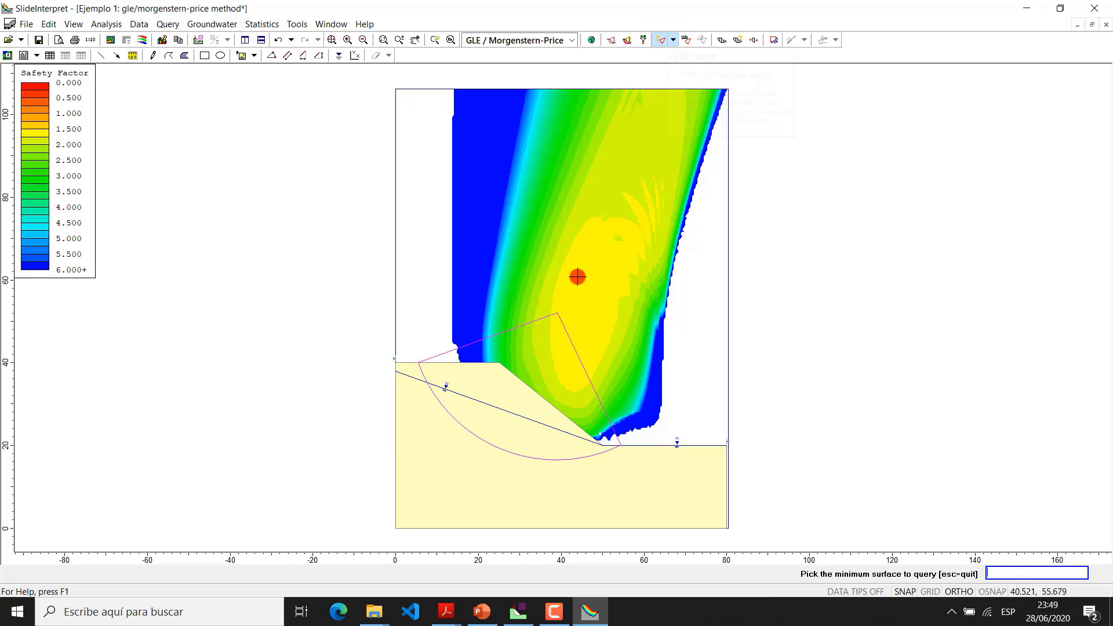
click(582, 269)
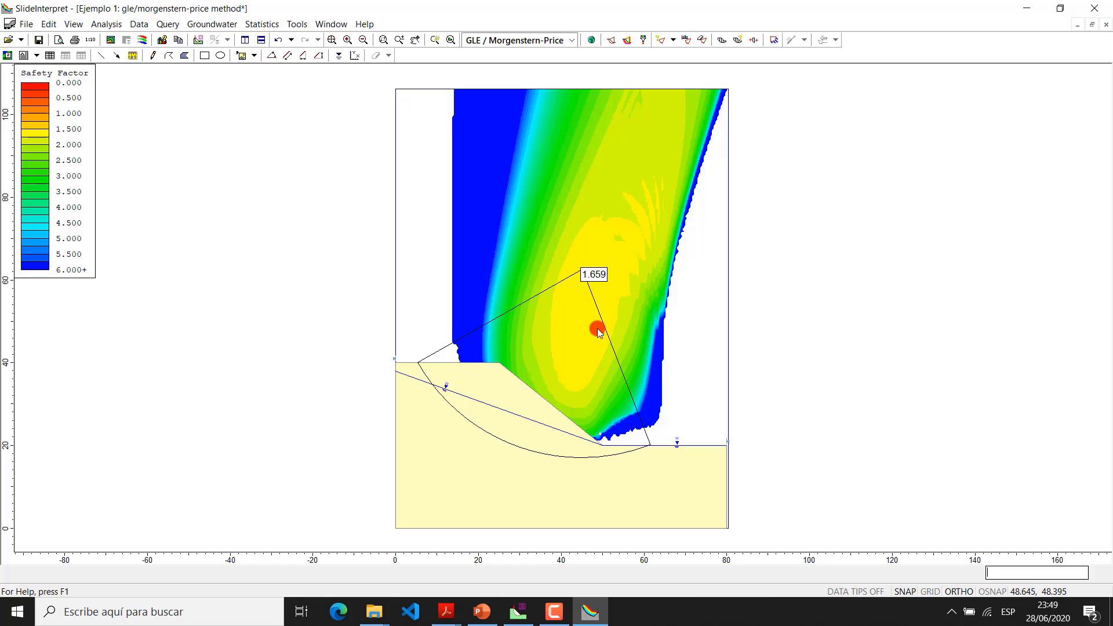
Delete the slip surface query and display the global minimum slip surface again
right_click(594, 279)
right_click(588, 274)
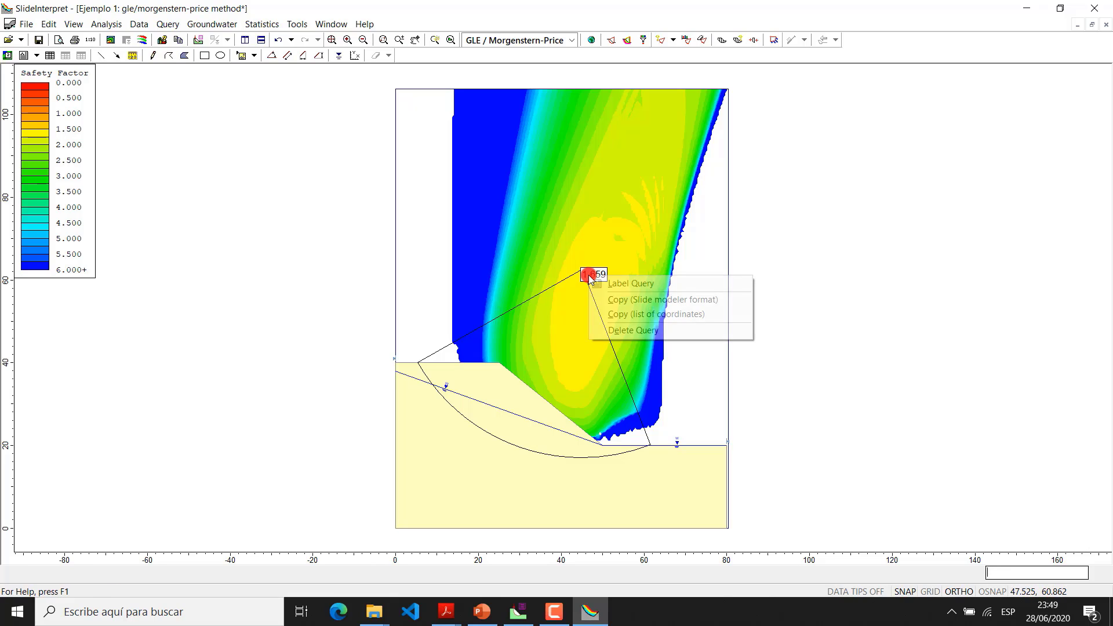
click(613, 328)
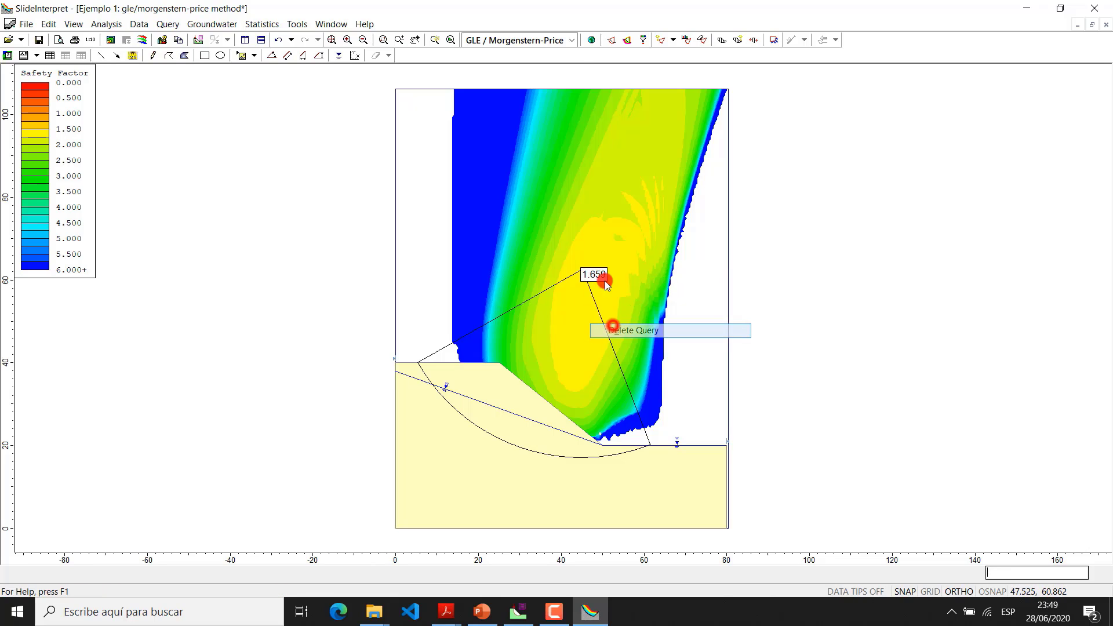
click(591, 40)
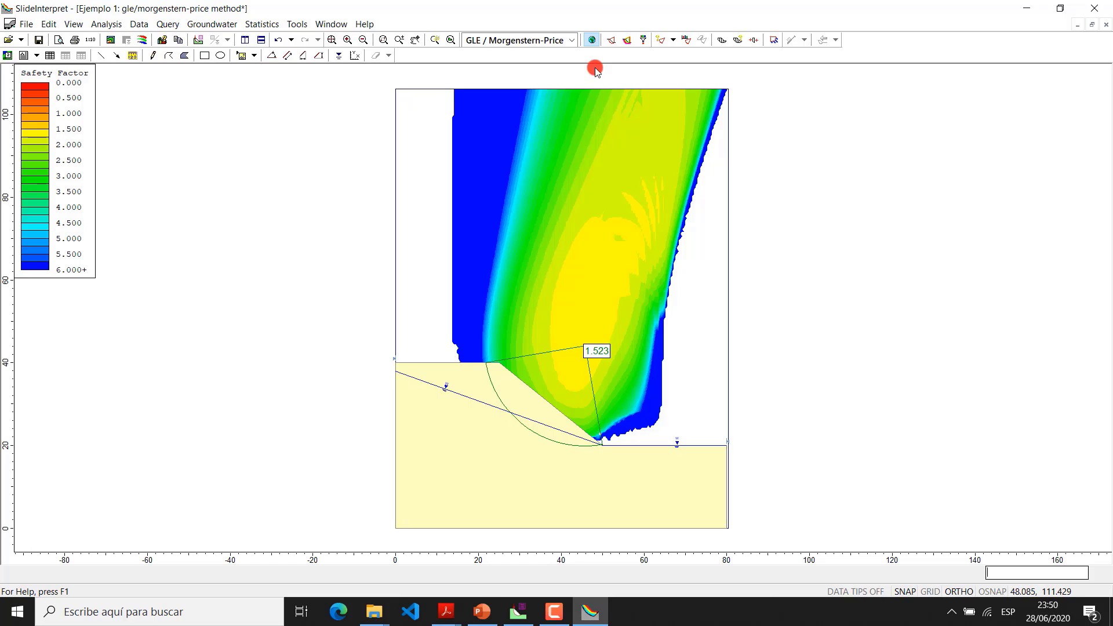
Switch to the Slide modeler and create a new blank model
click(519, 612)
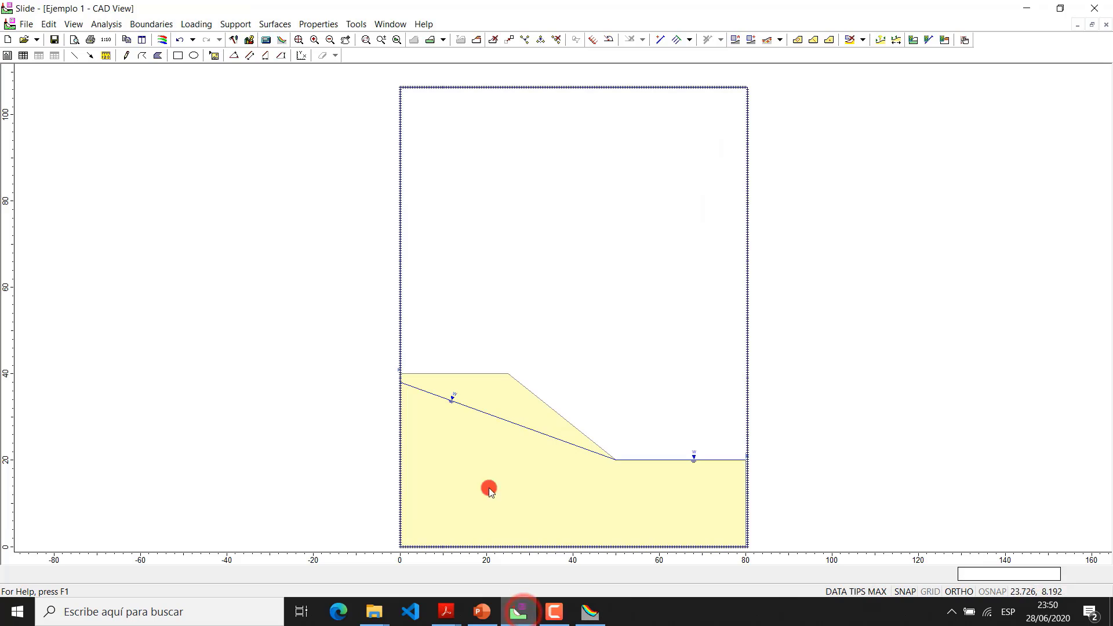
click(7, 39)
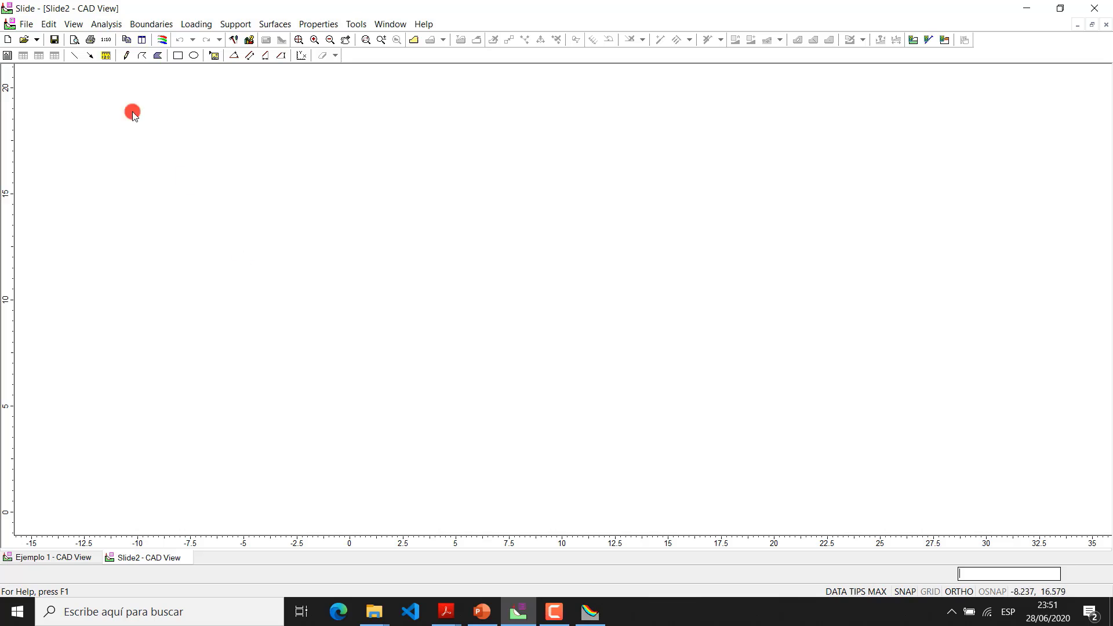
Import the Talud2 DXF file as the external boundary with geometry cleanup after import
click(32, 26)
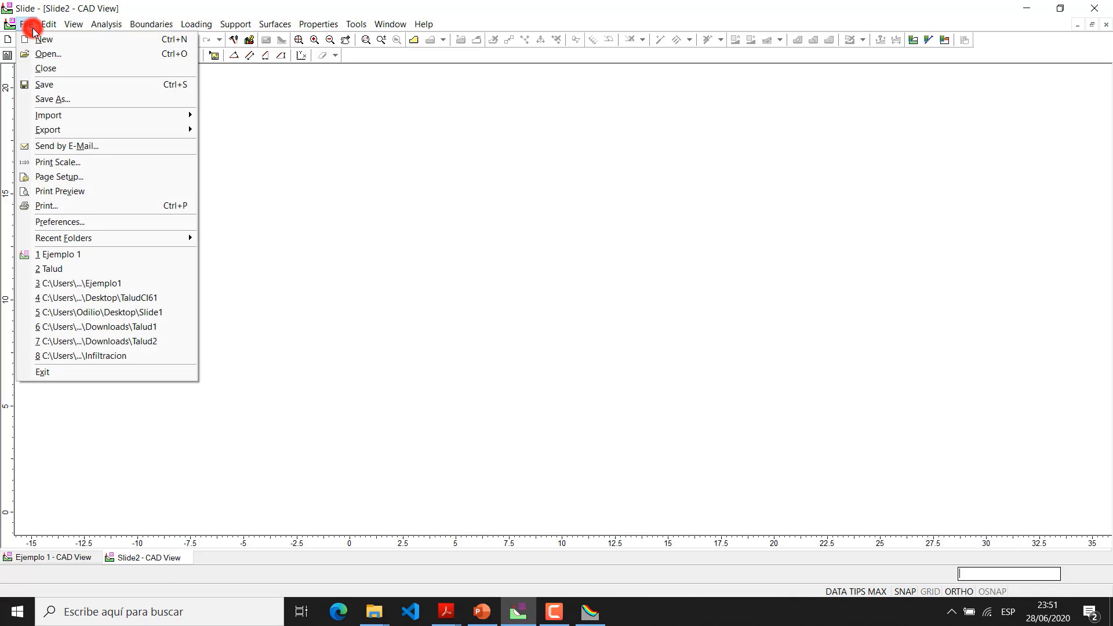
click(69, 116)
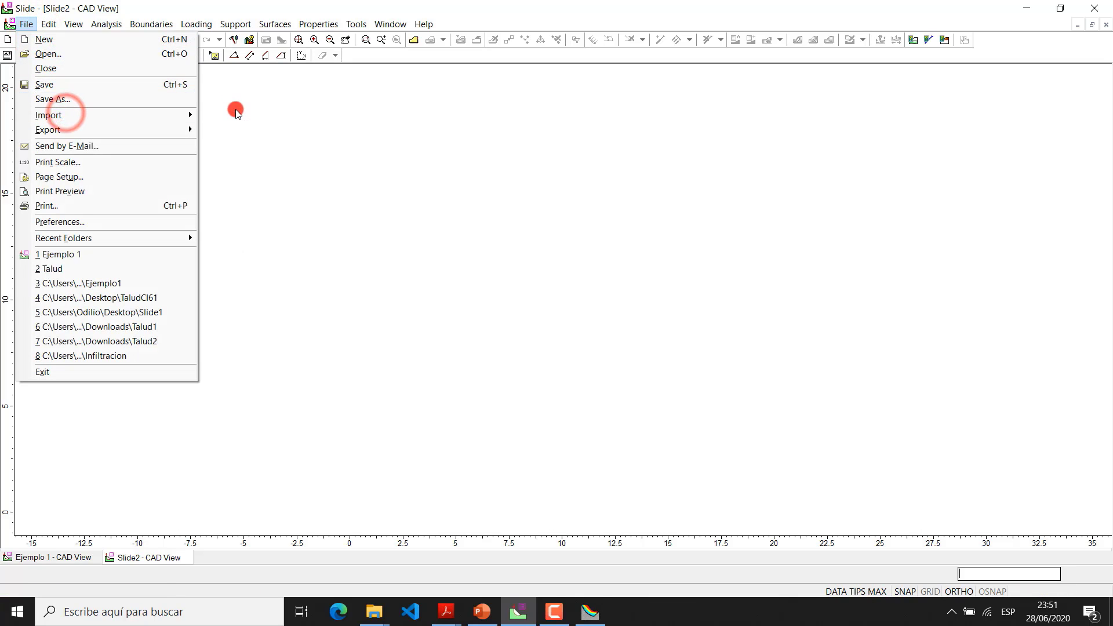
click(213, 115)
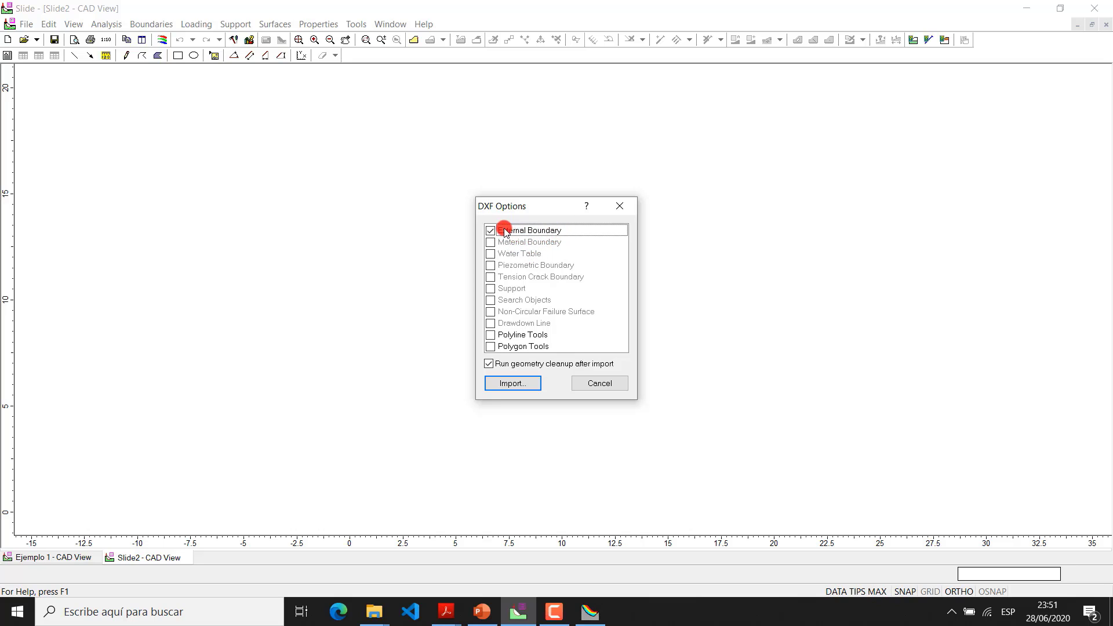
click(525, 383)
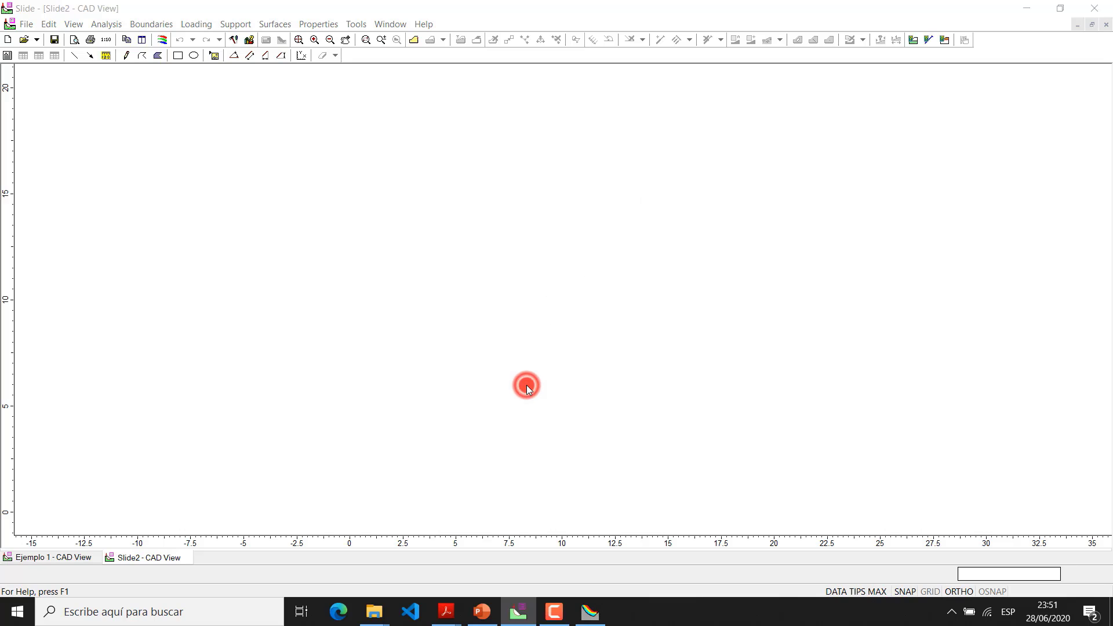
click(499, 236)
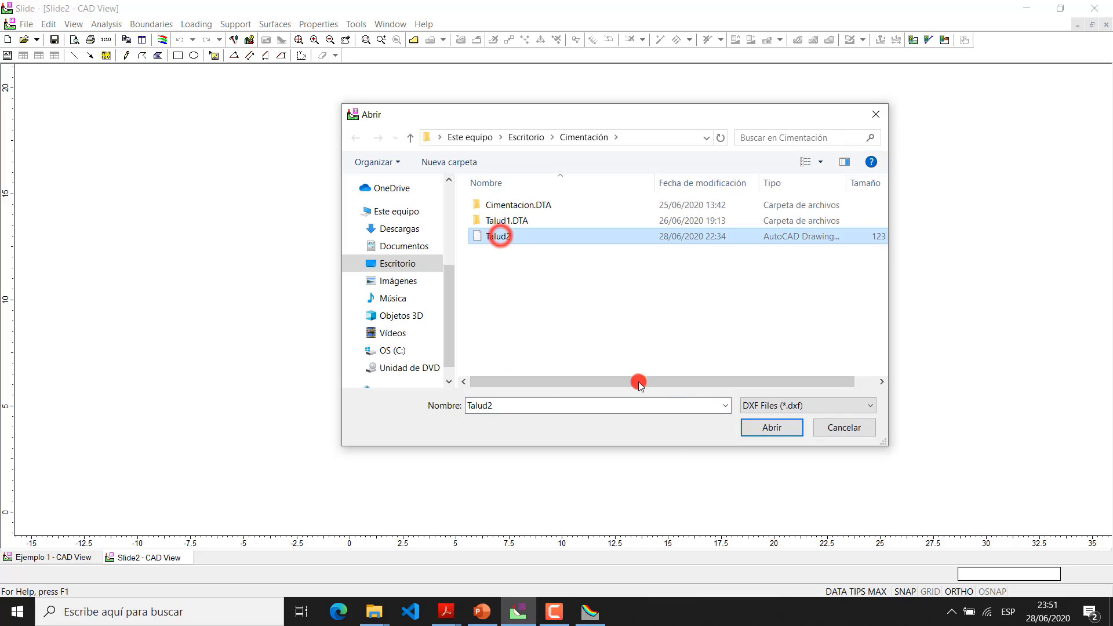
click(751, 432)
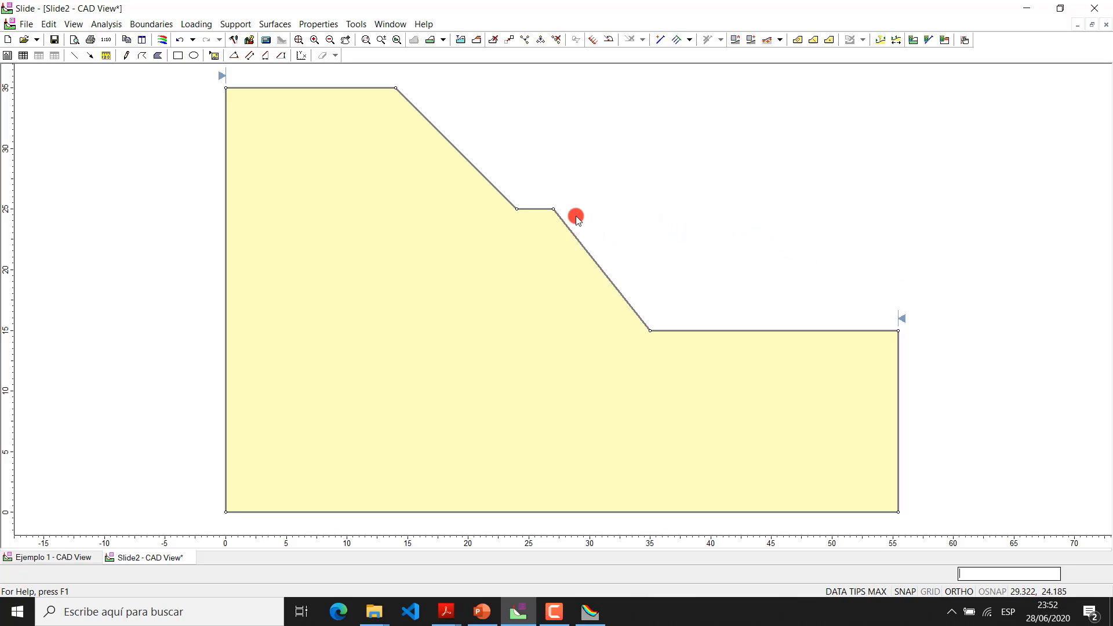
Try a horizontal material boundary from the bench's inner corner (24, 25) to (0, 25), then undo it
mouse_move(582, 254)
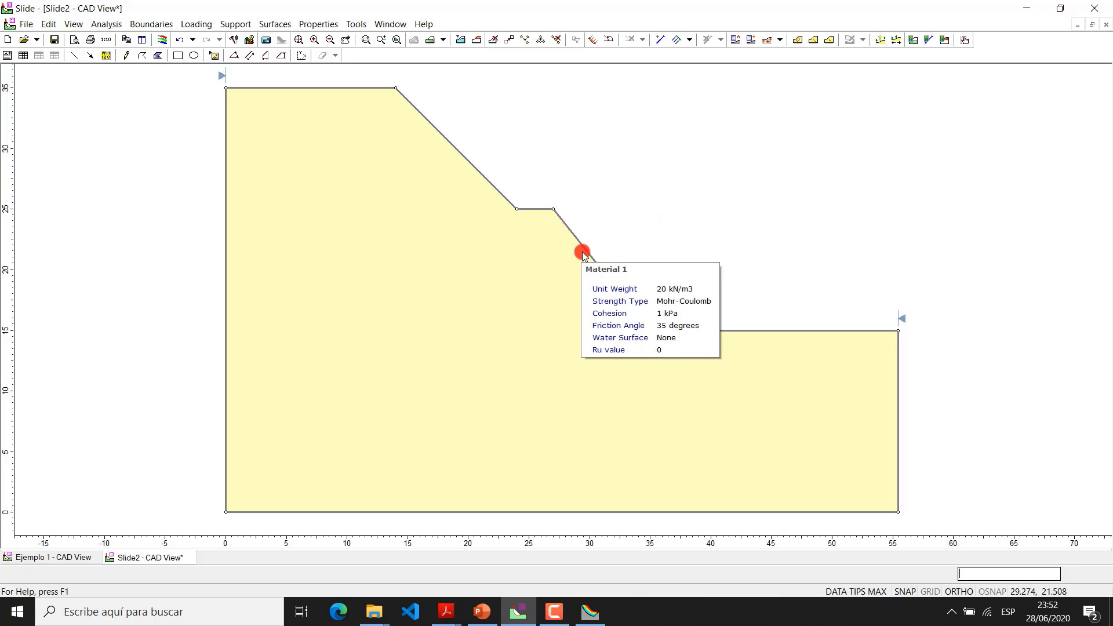
mouse_move(574, 277)
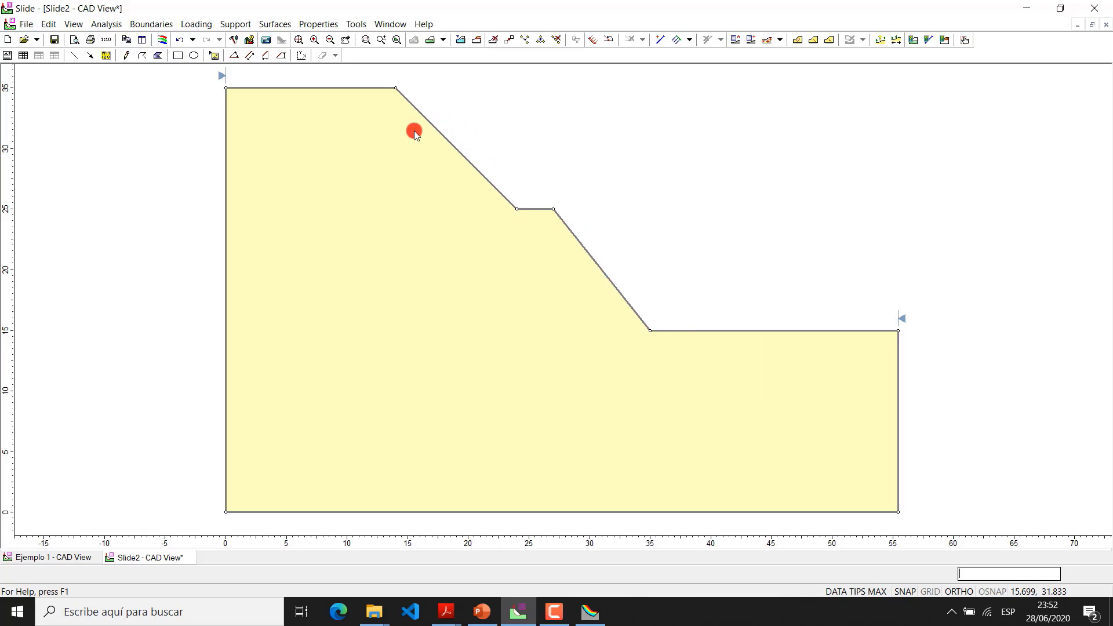
mouse_move(423, 173)
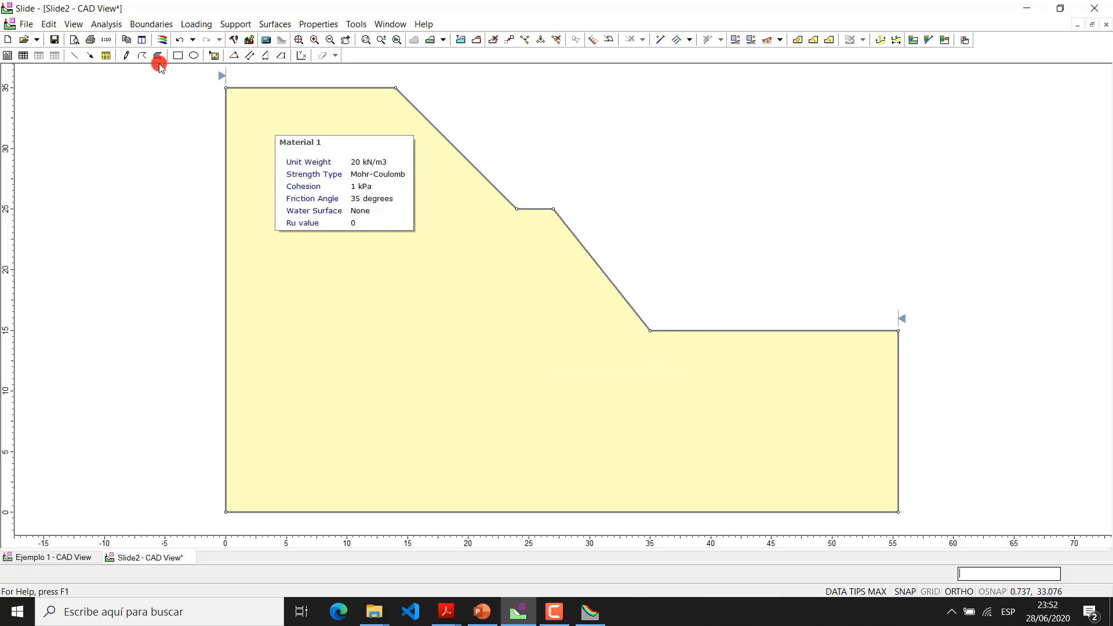
click(139, 23)
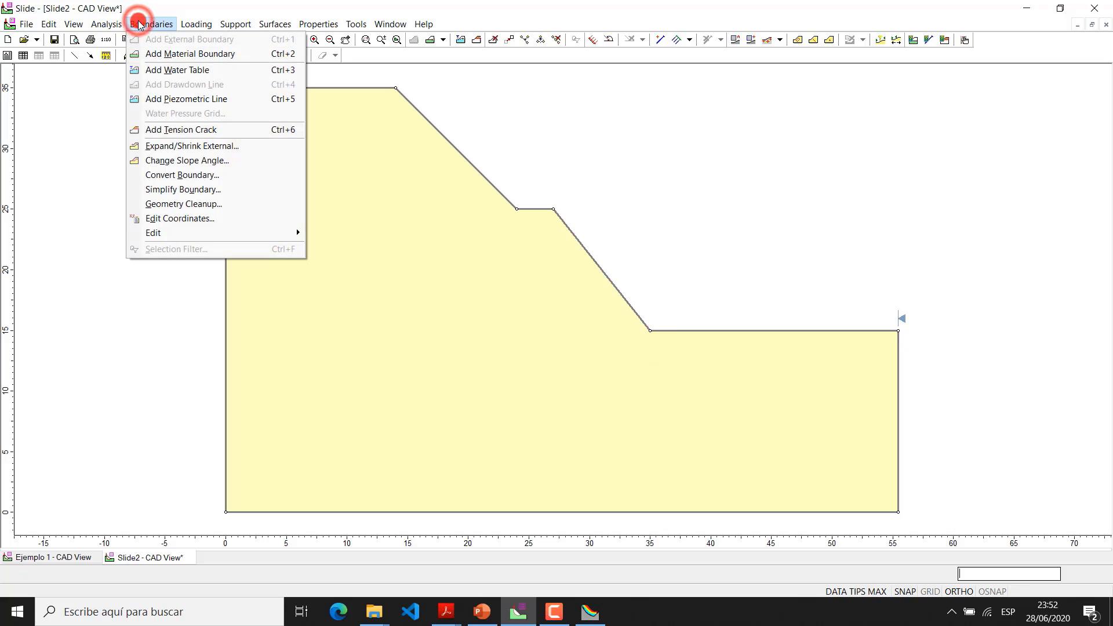
click(174, 56)
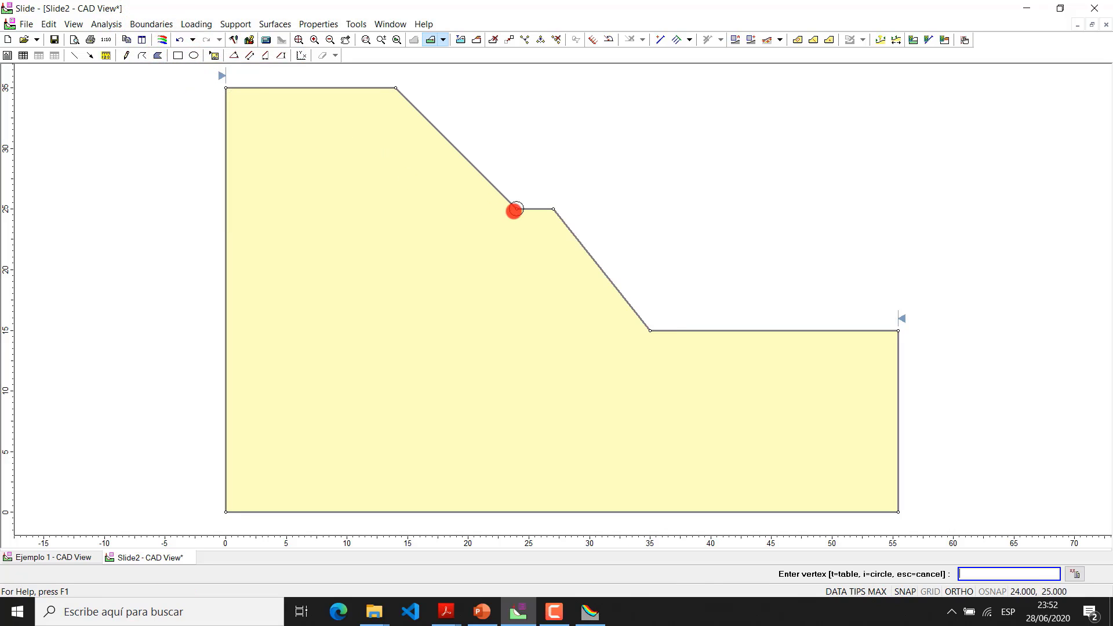
click(516, 210)
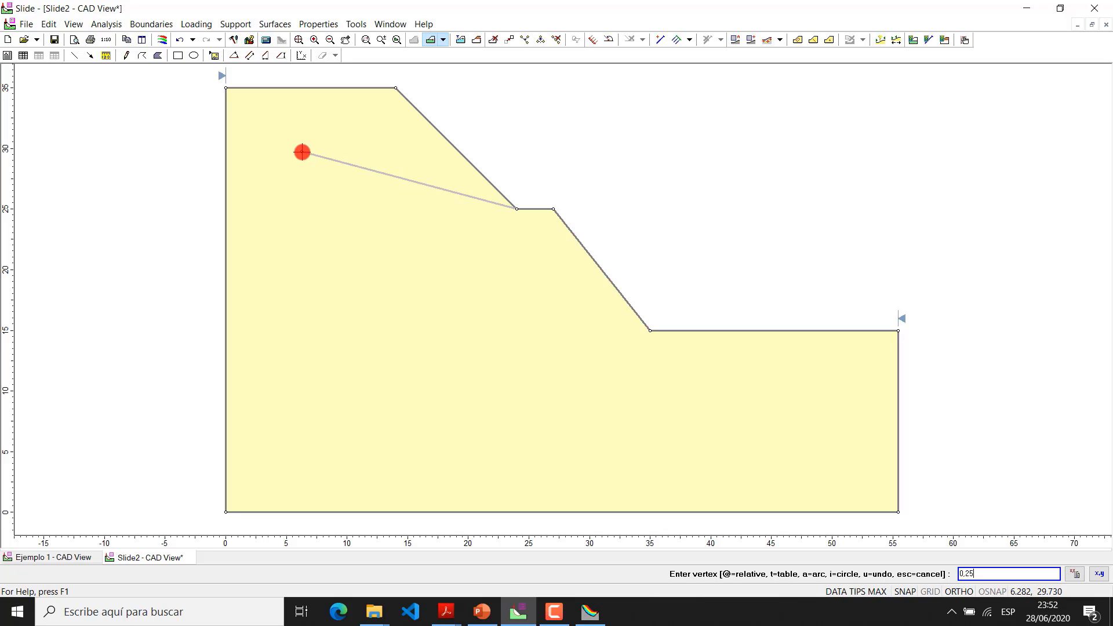
key(Return)
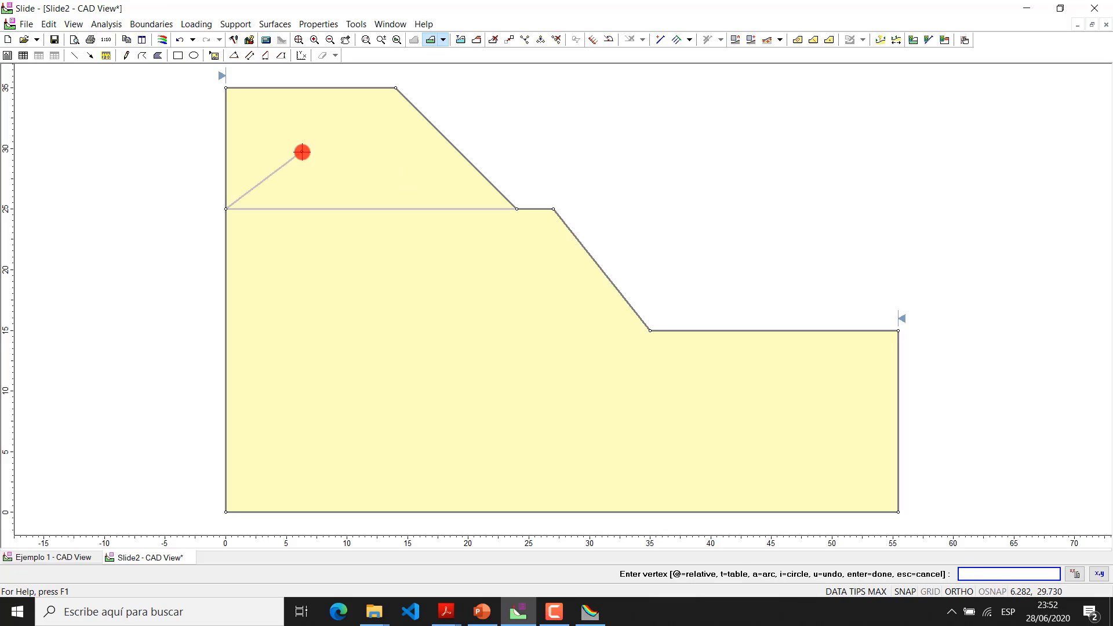
key(ctrl+z)
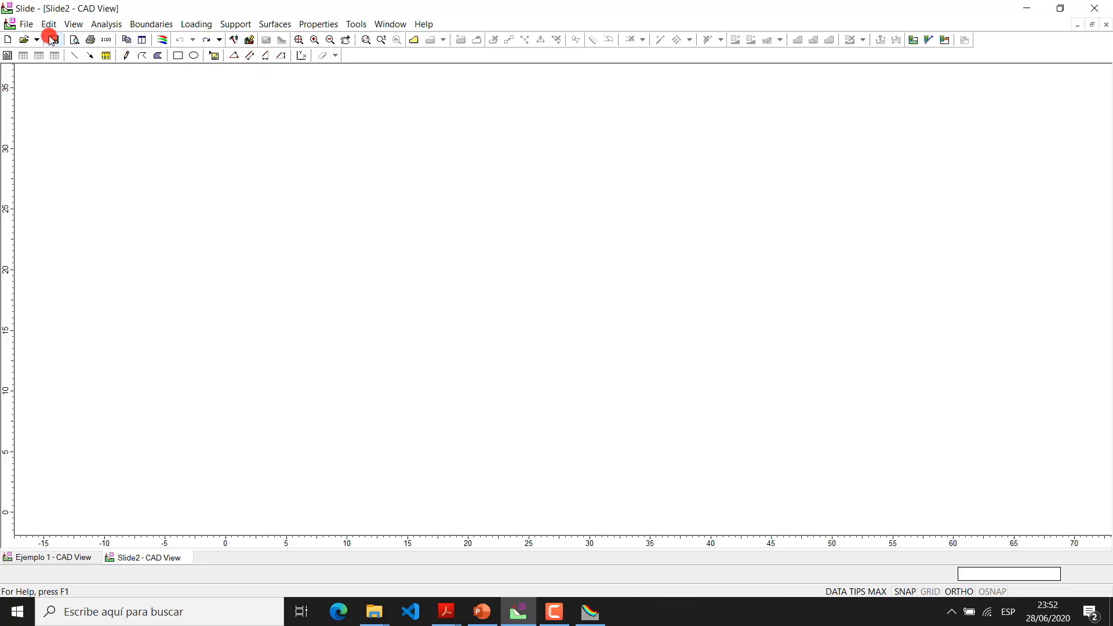
click(26, 24)
click(64, 116)
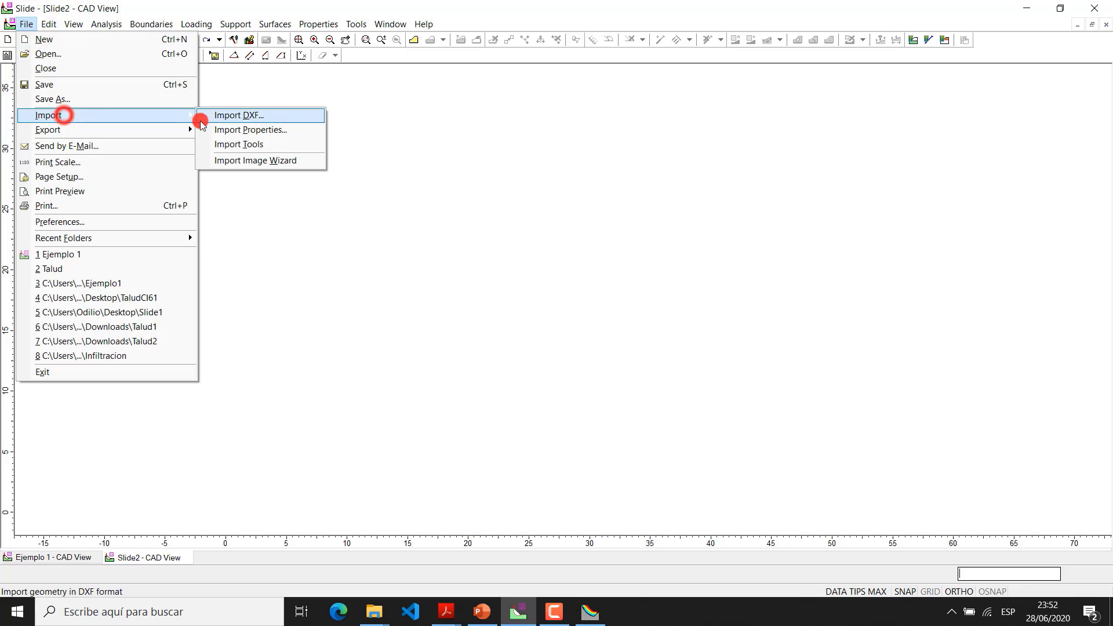
click(213, 114)
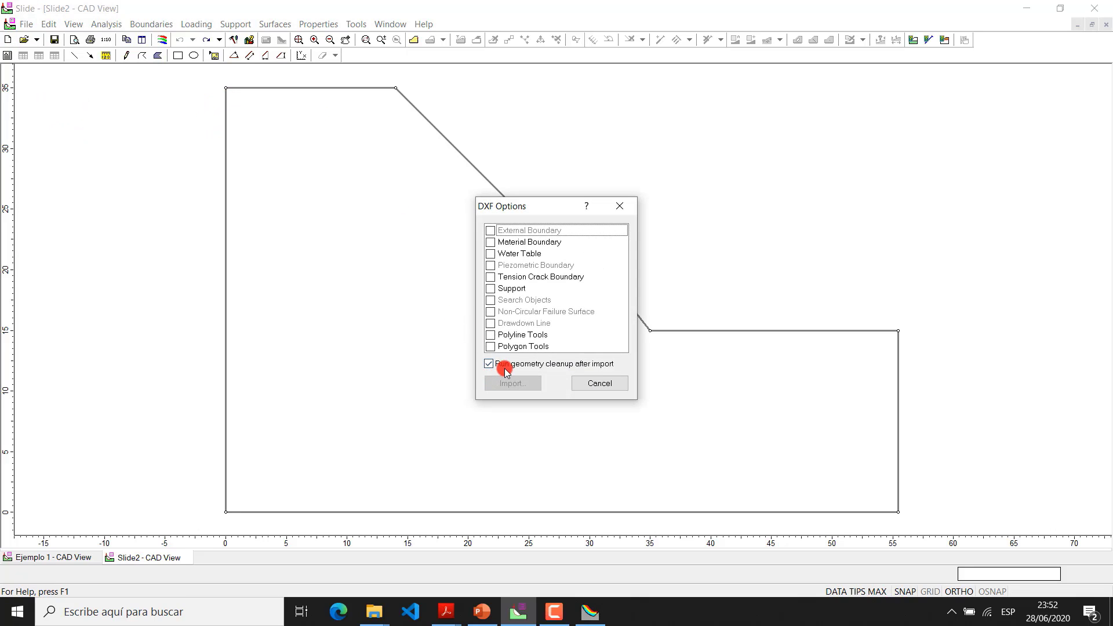
click(491, 243)
click(600, 383)
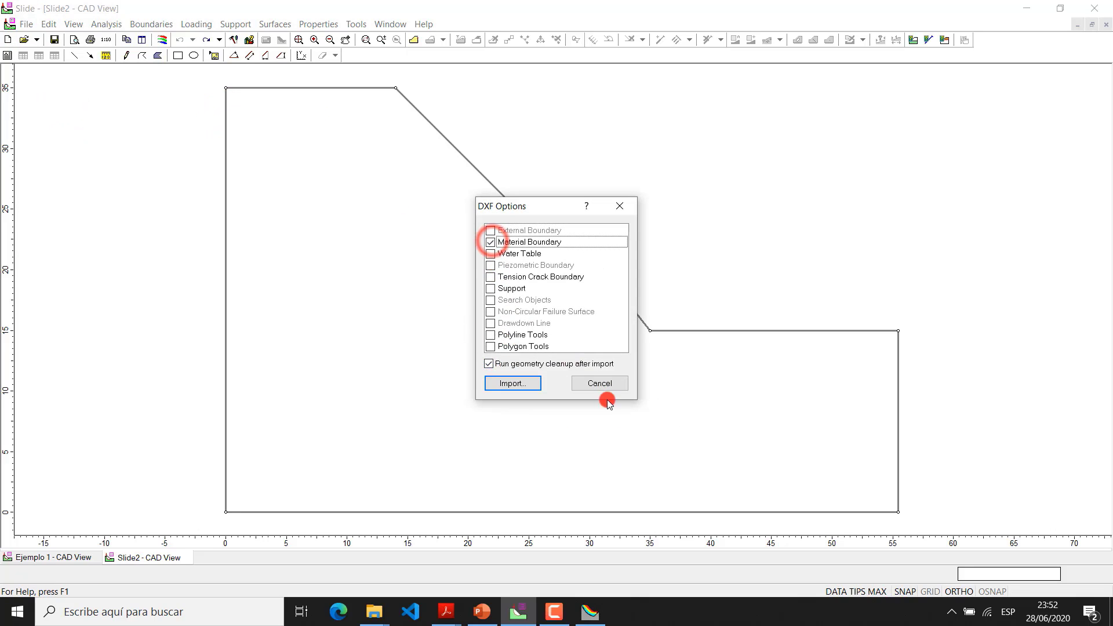
Create another blank model and import the Talud2 DXF file into it as the external boundary
click(11, 42)
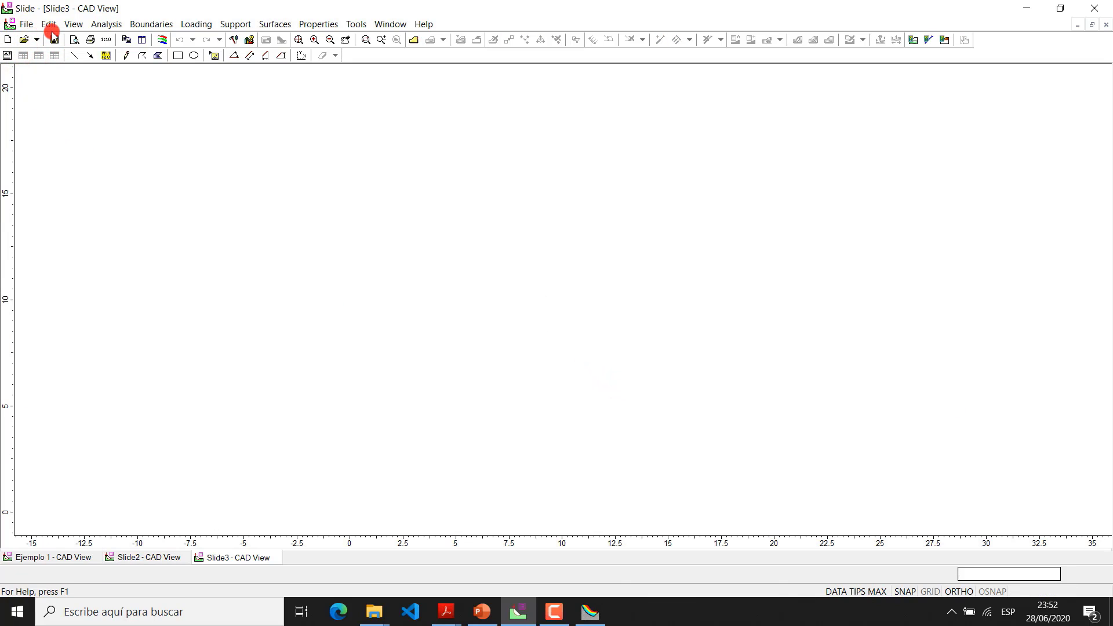
click(26, 24)
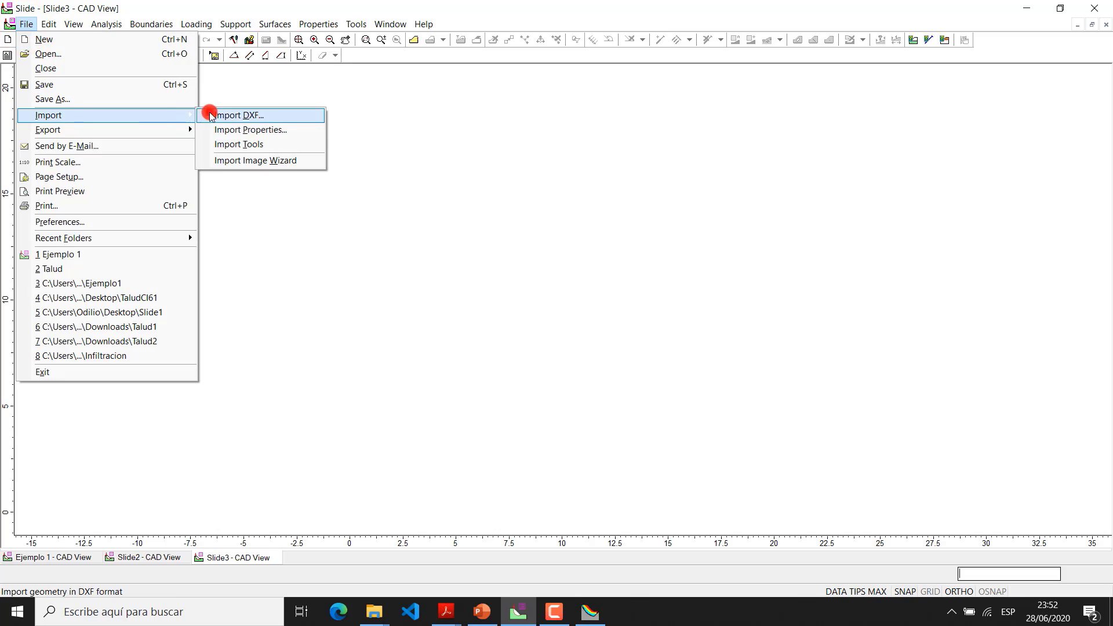
click(211, 114)
click(525, 384)
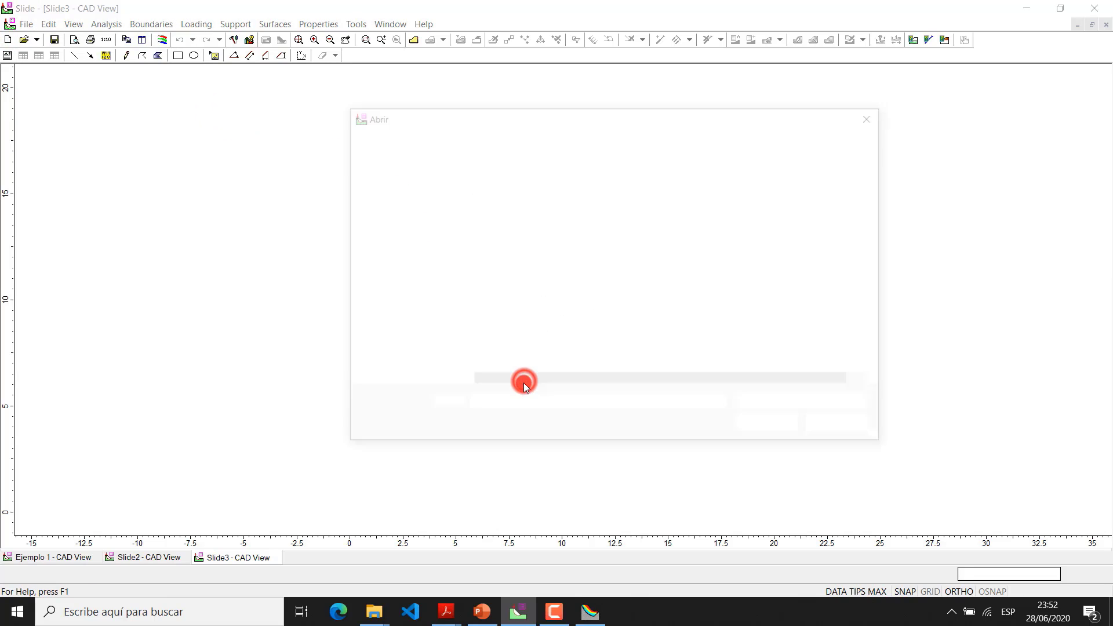
click(512, 241)
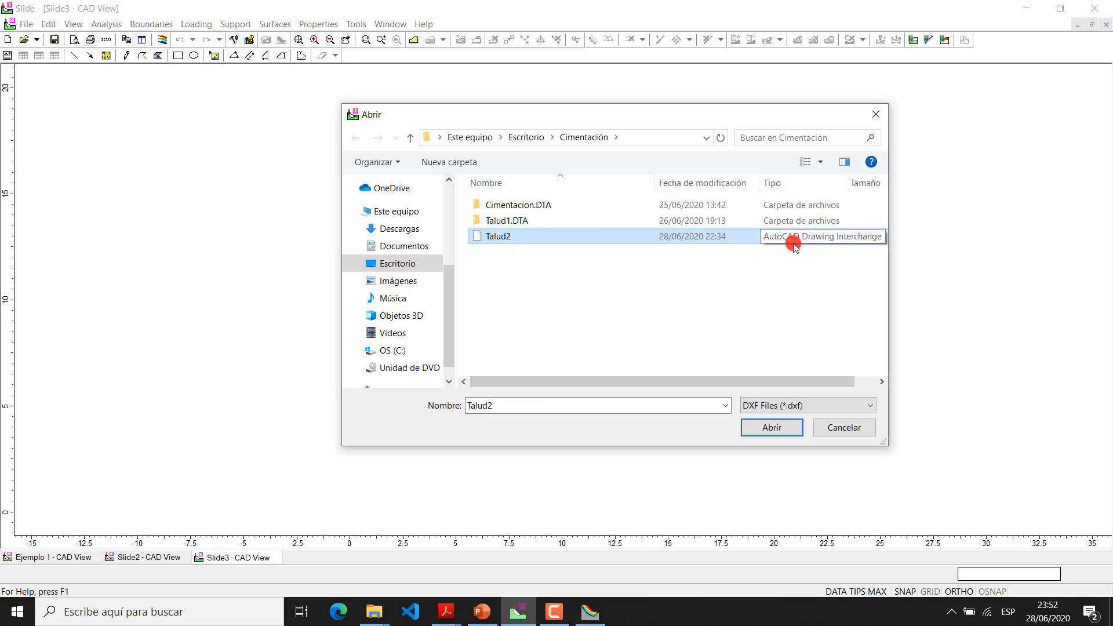
click(779, 425)
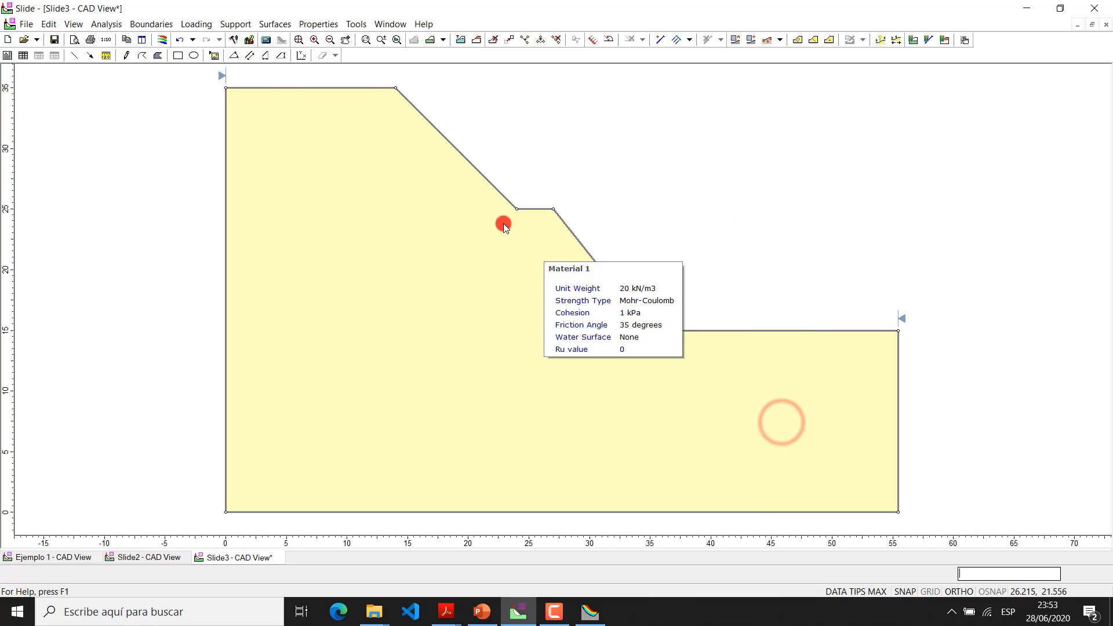
Add a sloping material boundary from the bench's inner corner (24, 25) to about (0, 33) on the vertical edge
click(152, 24)
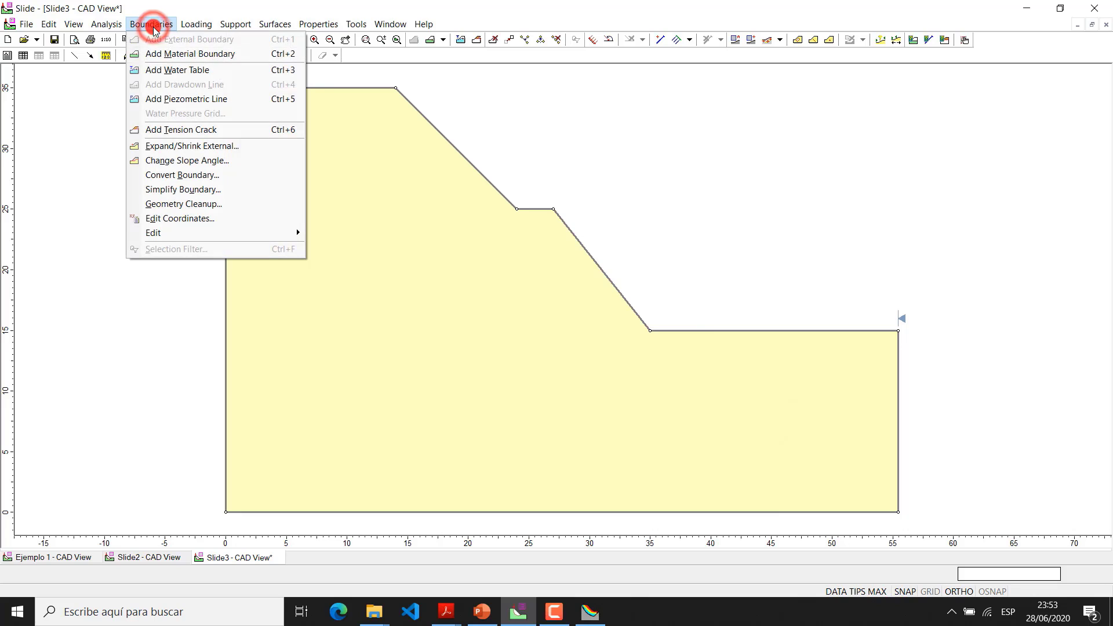
click(167, 55)
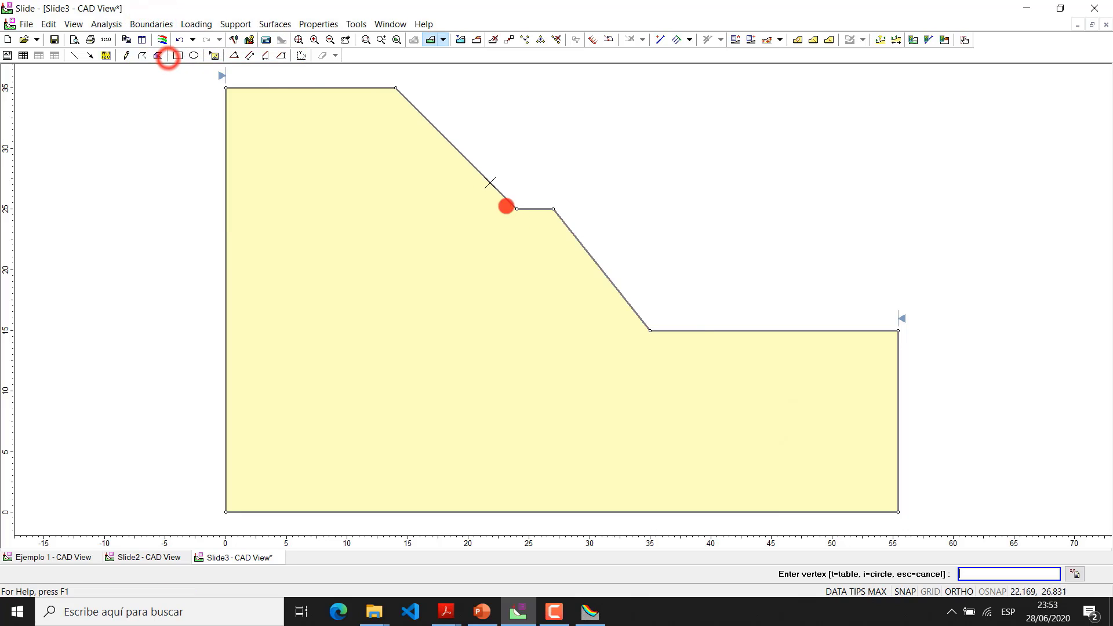
click(515, 210)
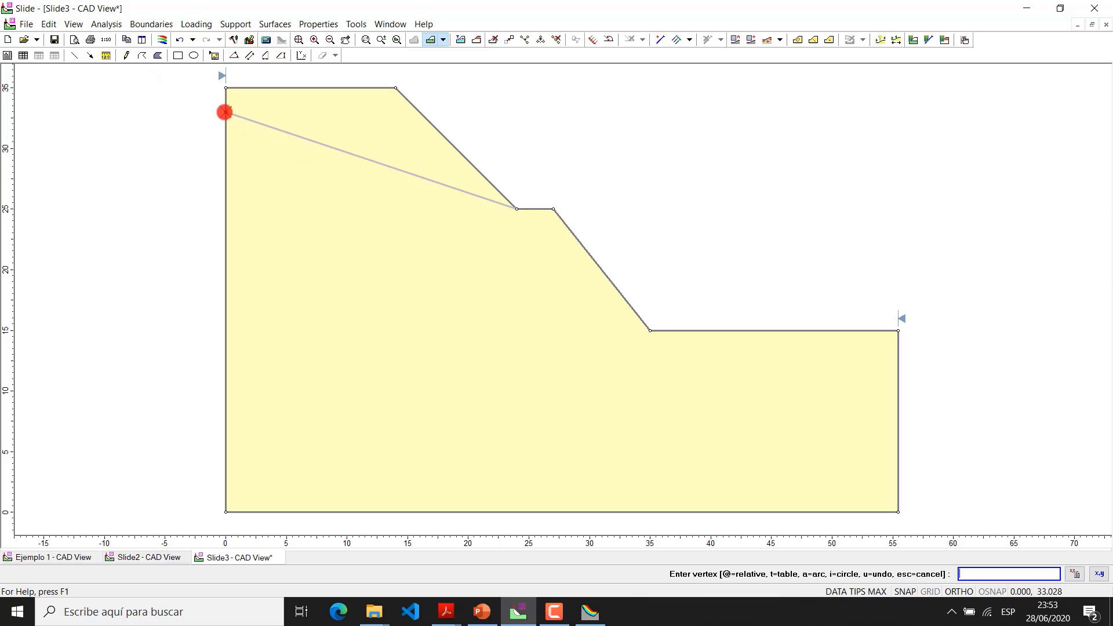
click(225, 112)
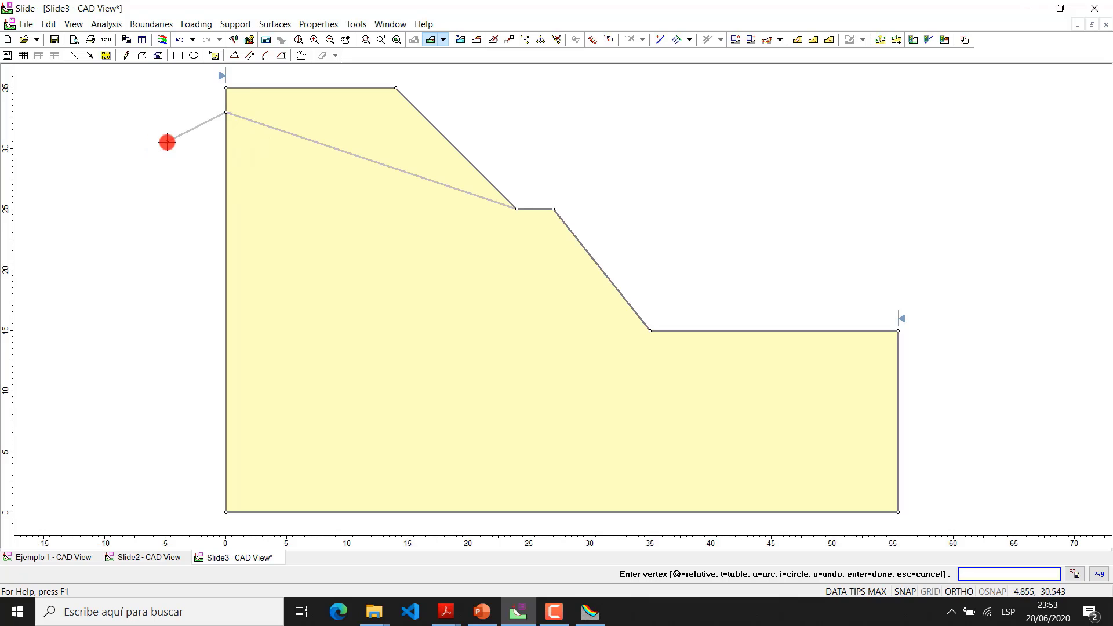
key(Return)
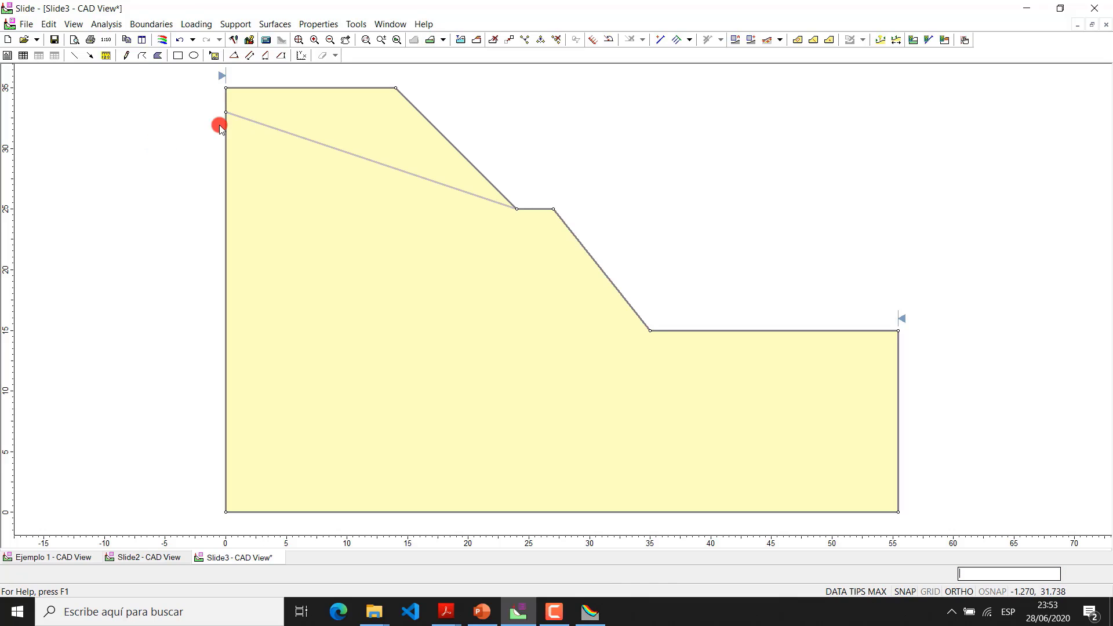
Assign Material 2 to the upper soil region above the sloping material boundary
right_click(329, 198)
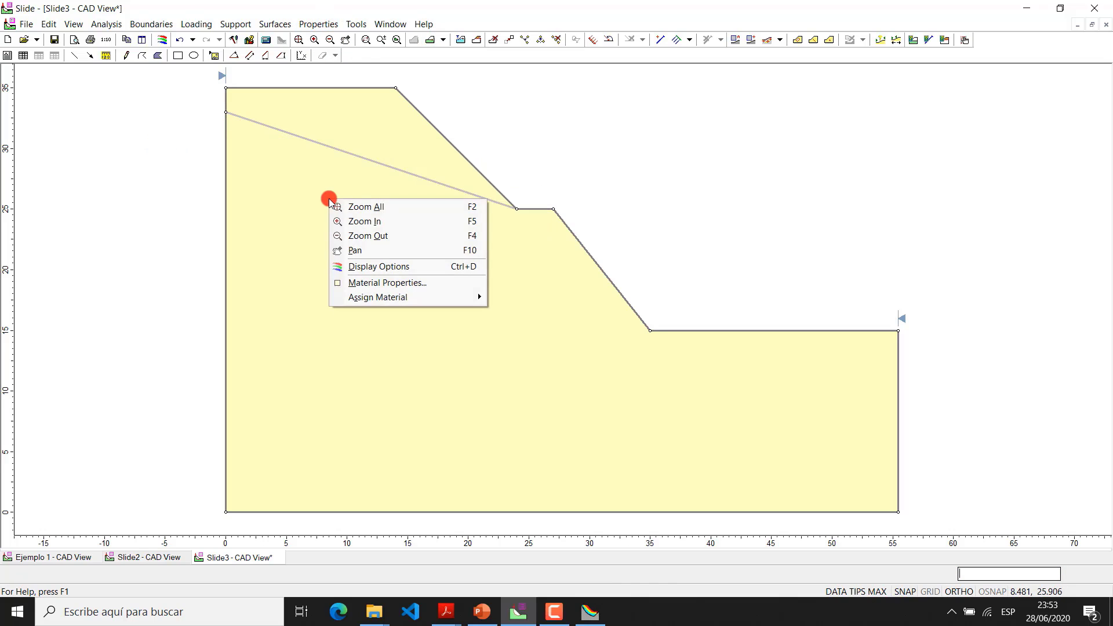
mouse_move(452, 299)
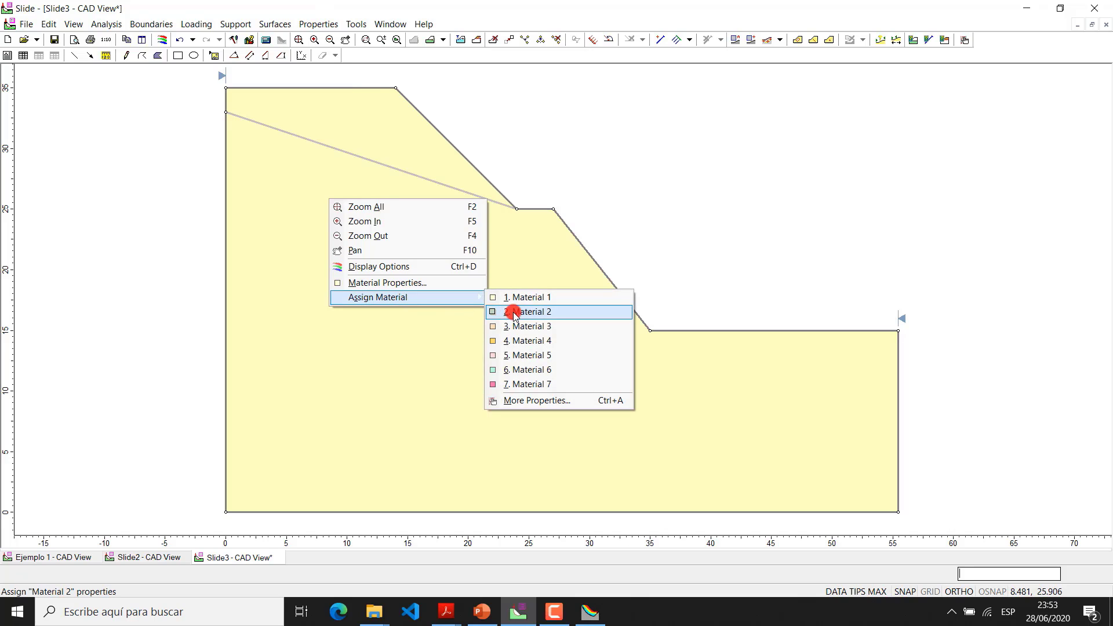
click(377, 107)
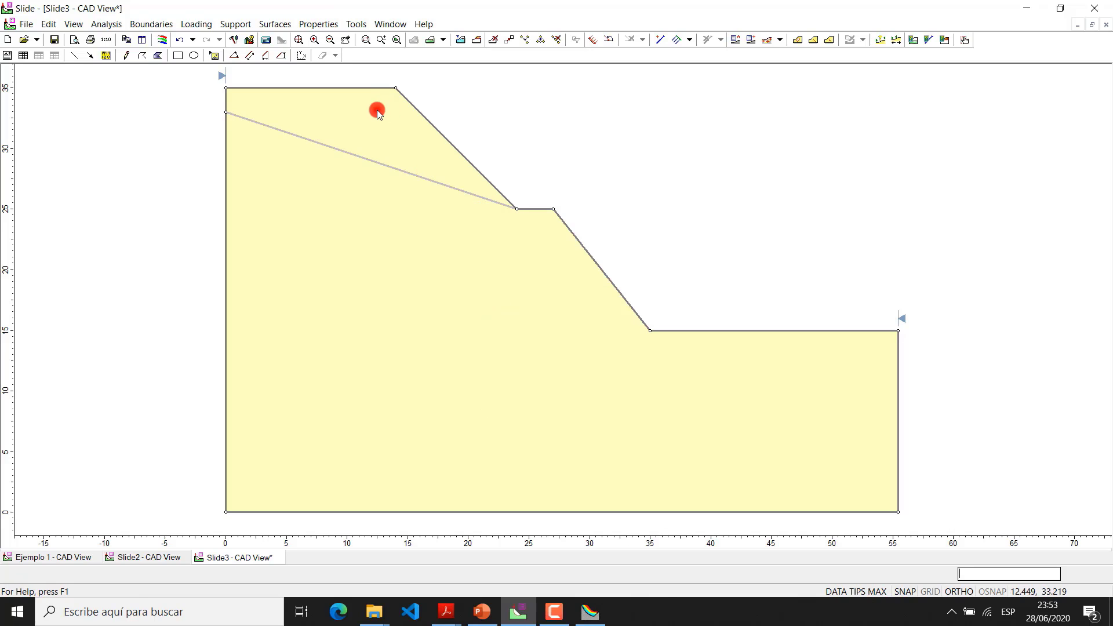
right_click(377, 109)
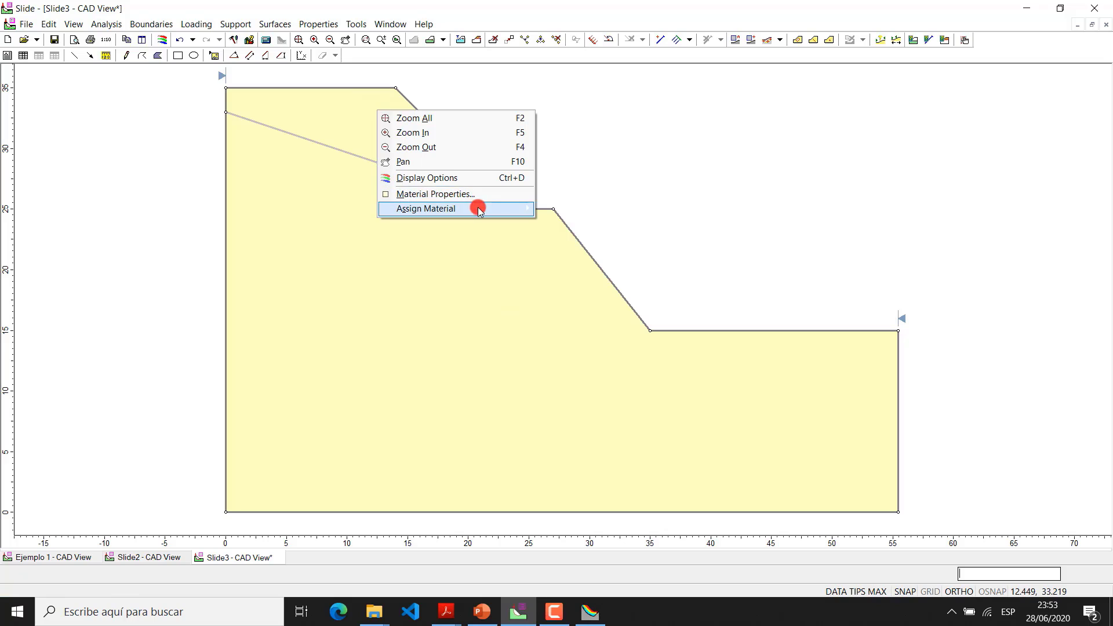
click(560, 225)
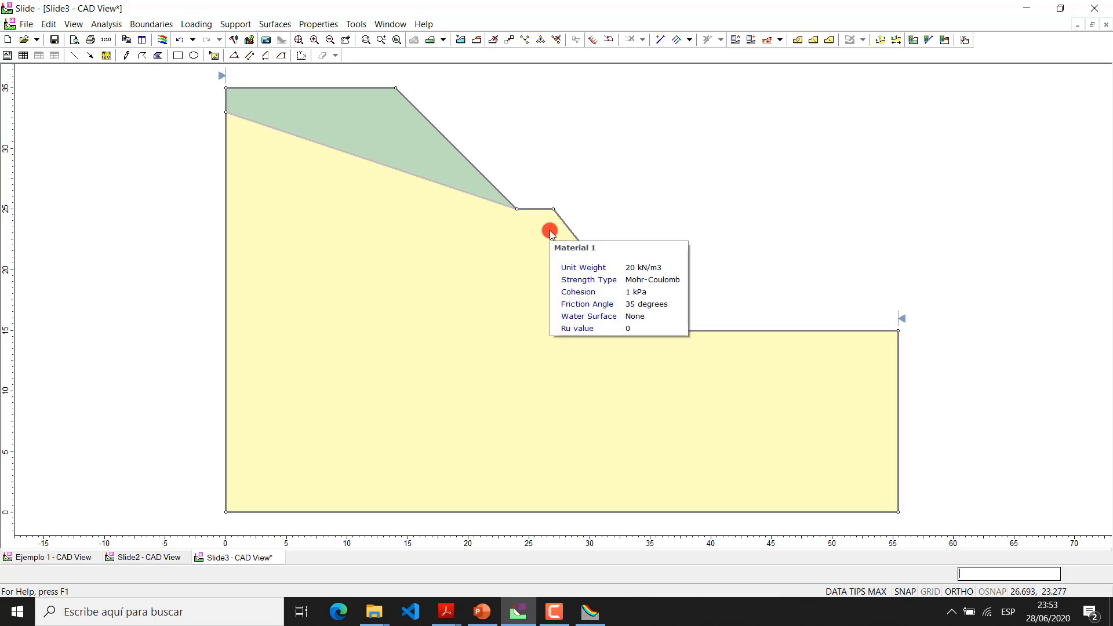
Rename Material 1 as Suelo1 and set its unit weight to 17 kN/m3, cohesion to 25 kN/m2 and phi to 32 degrees
click(275, 23)
click(336, 40)
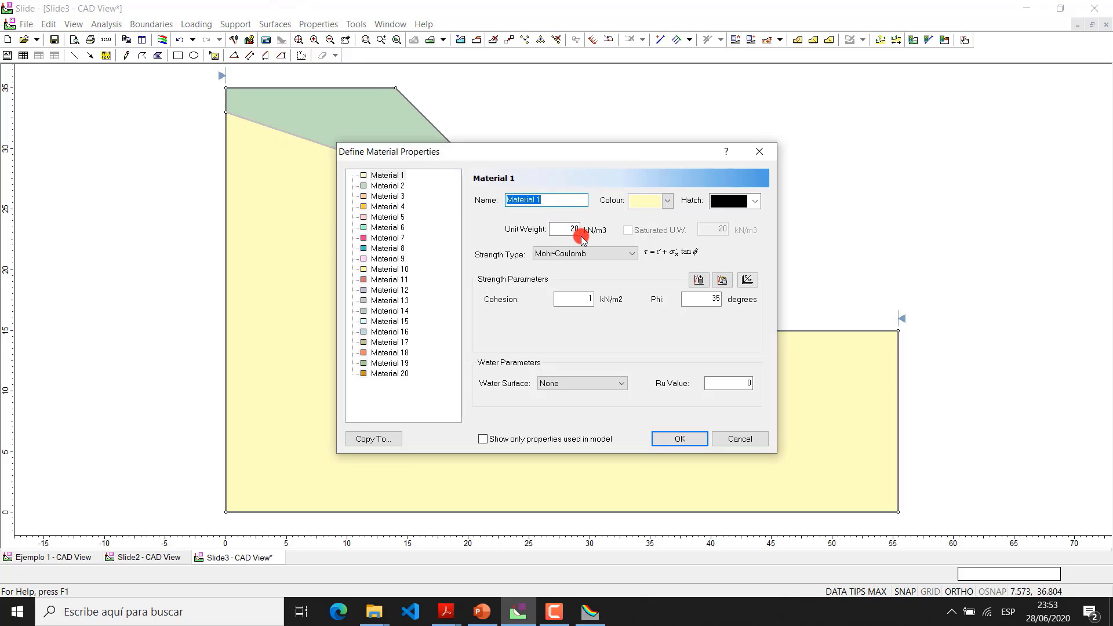
click(540, 201)
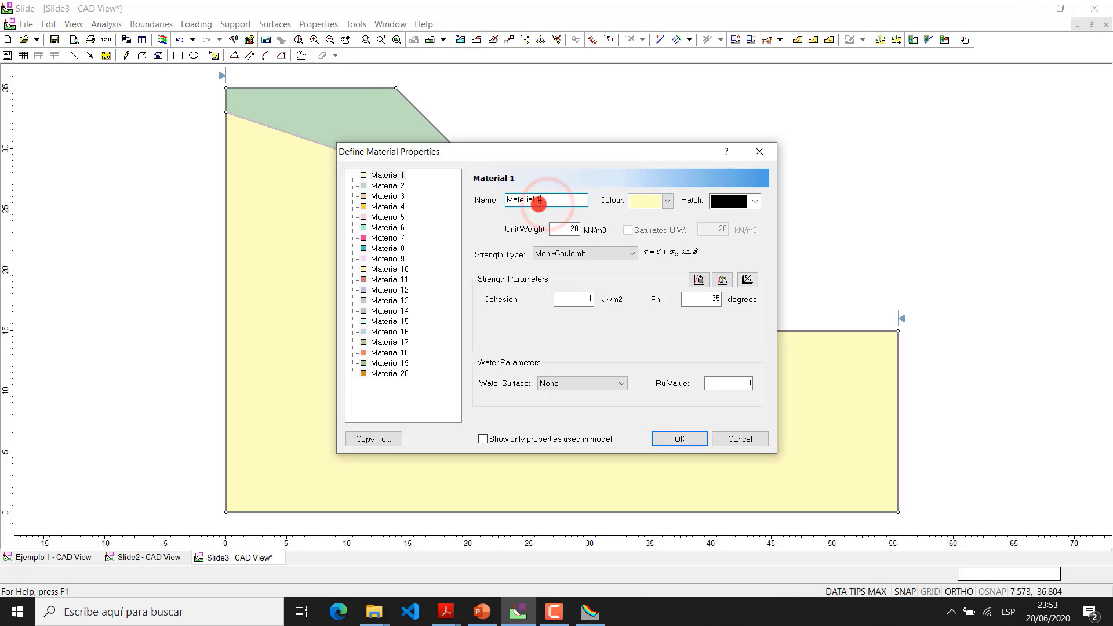
drag(540, 202, 510, 198)
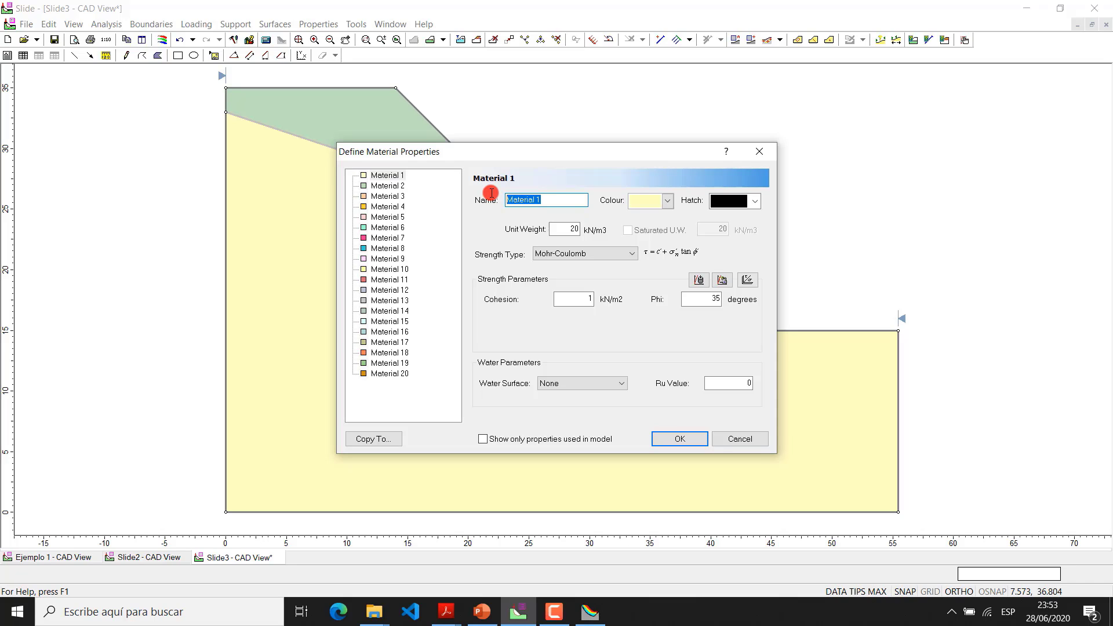
text(S)
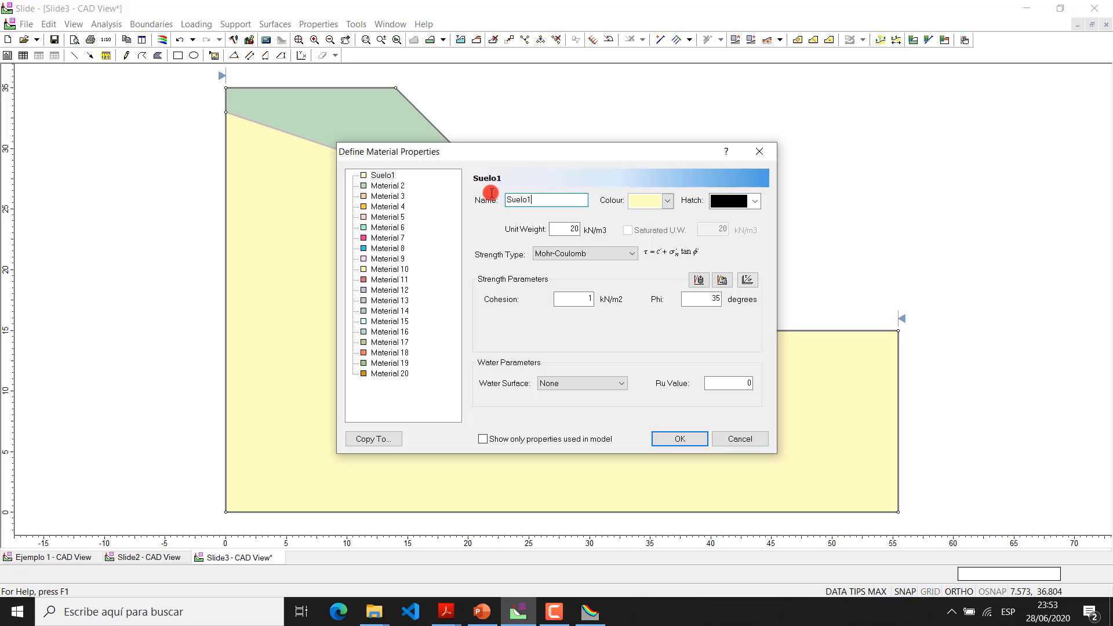
text(uelo1)
double_click(565, 229)
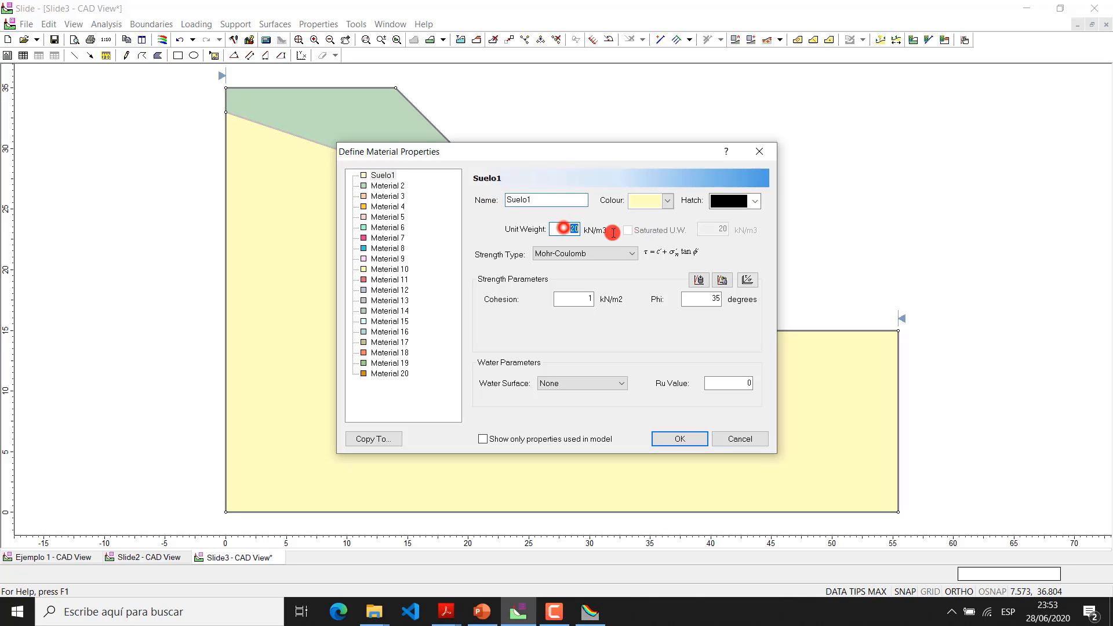
text(17)
double_click(583, 298)
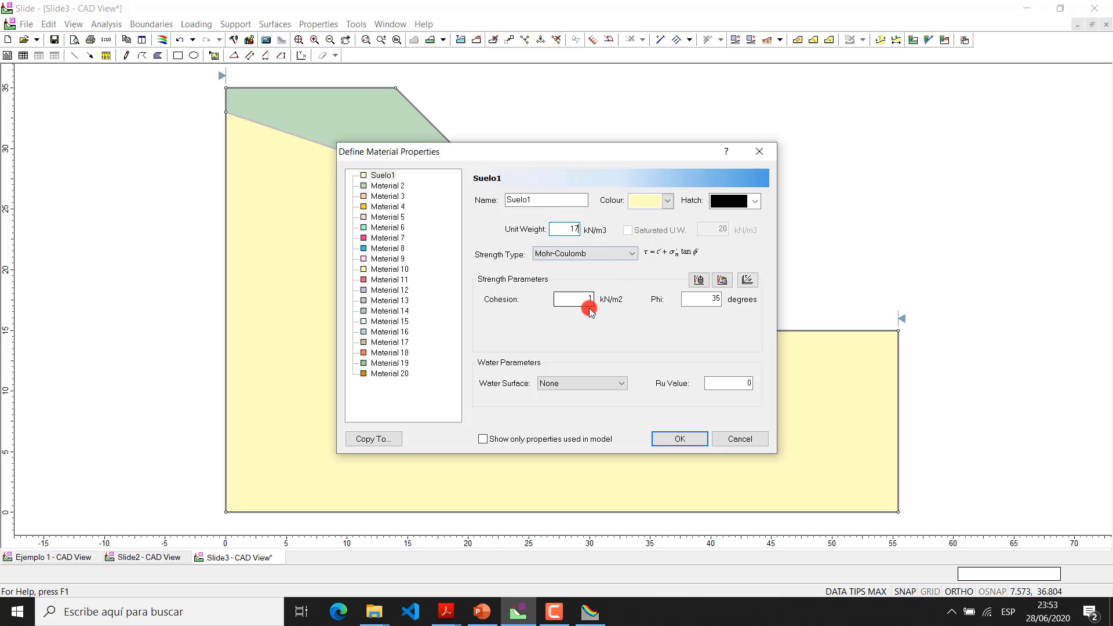
text(25)
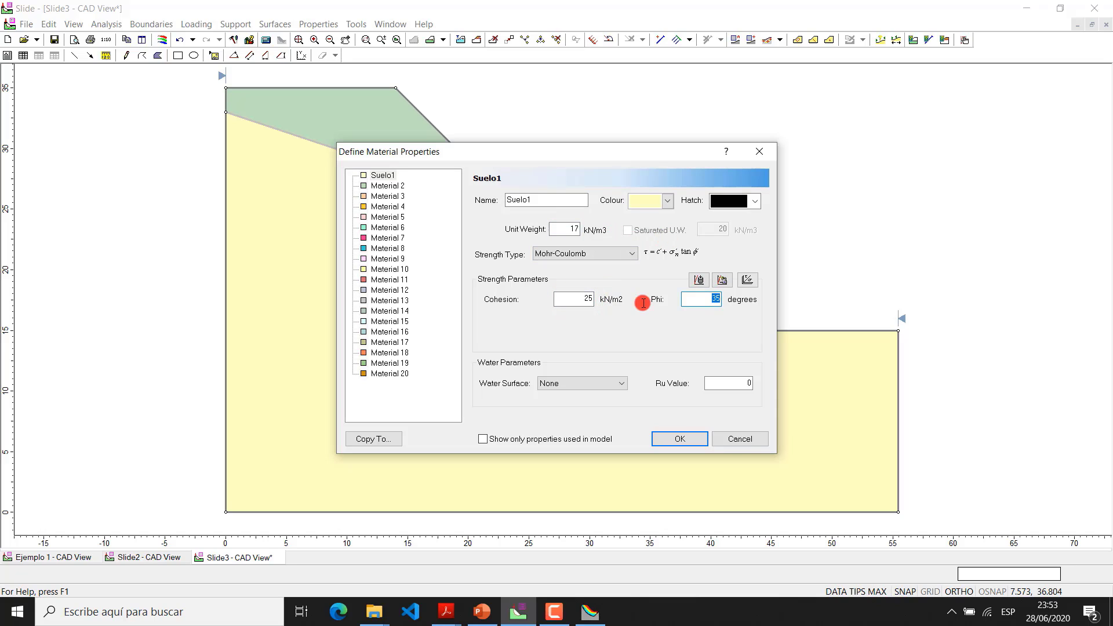
text(32)
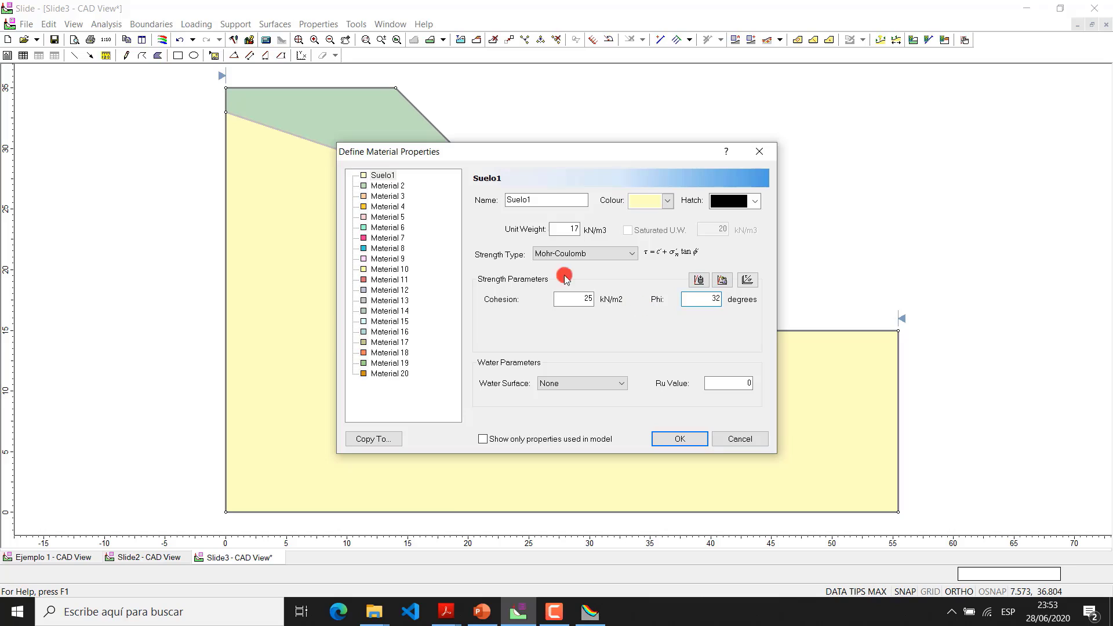
Rename Material 2 as Suelo 2 with unit weight 17.5 kN/m3, cohesion 18 kN/m2 and phi 30 degrees, and apply the material properties
click(387, 185)
double_click(547, 200)
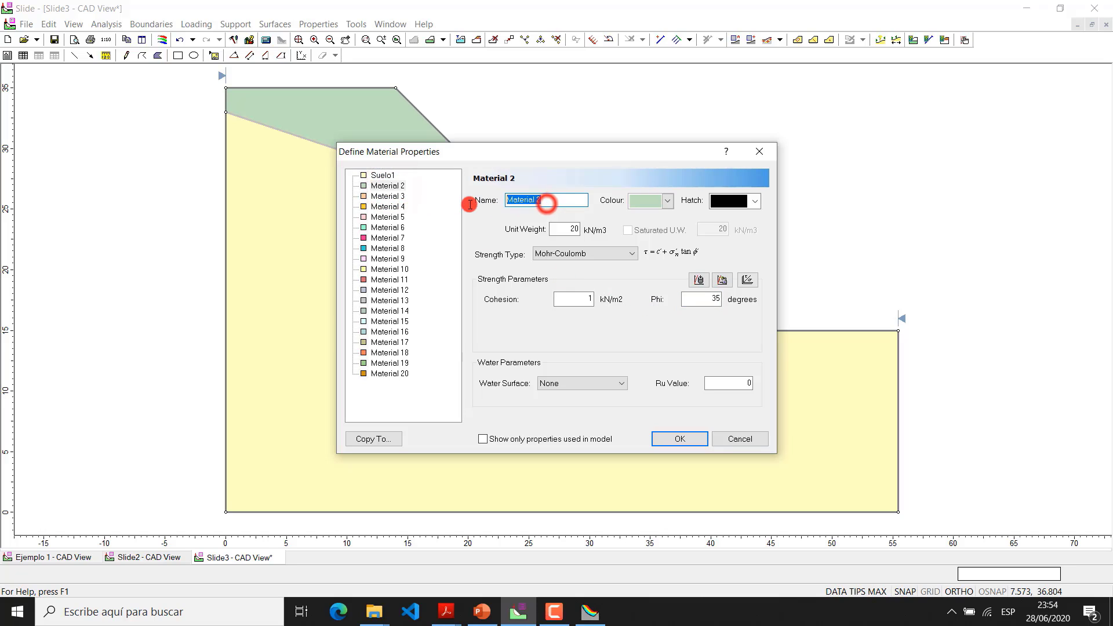
text(Suelo)
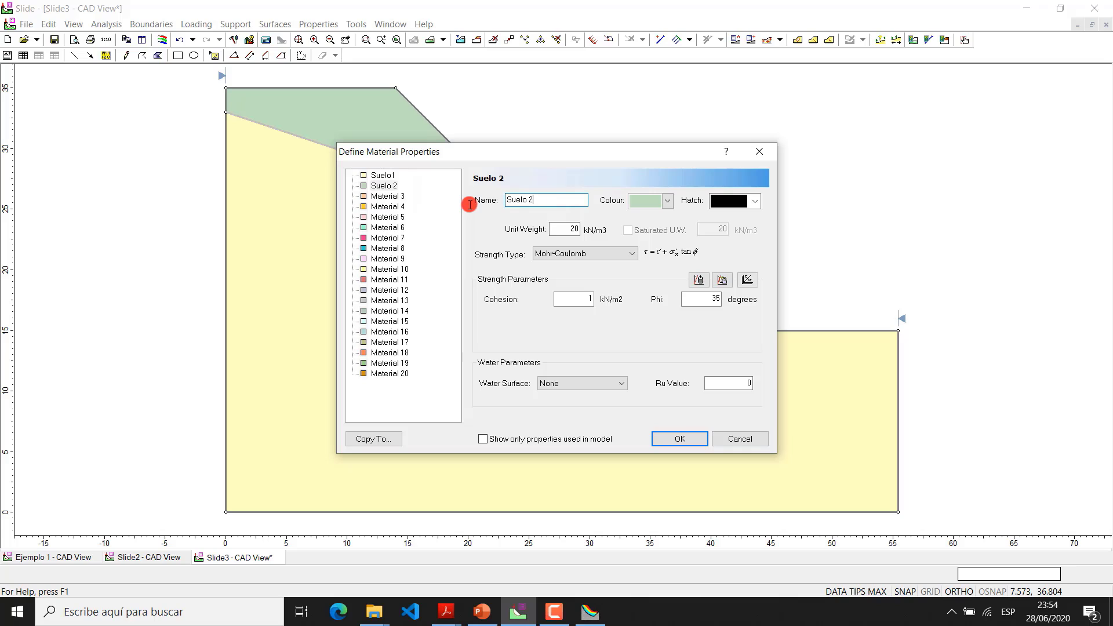
double_click(571, 229)
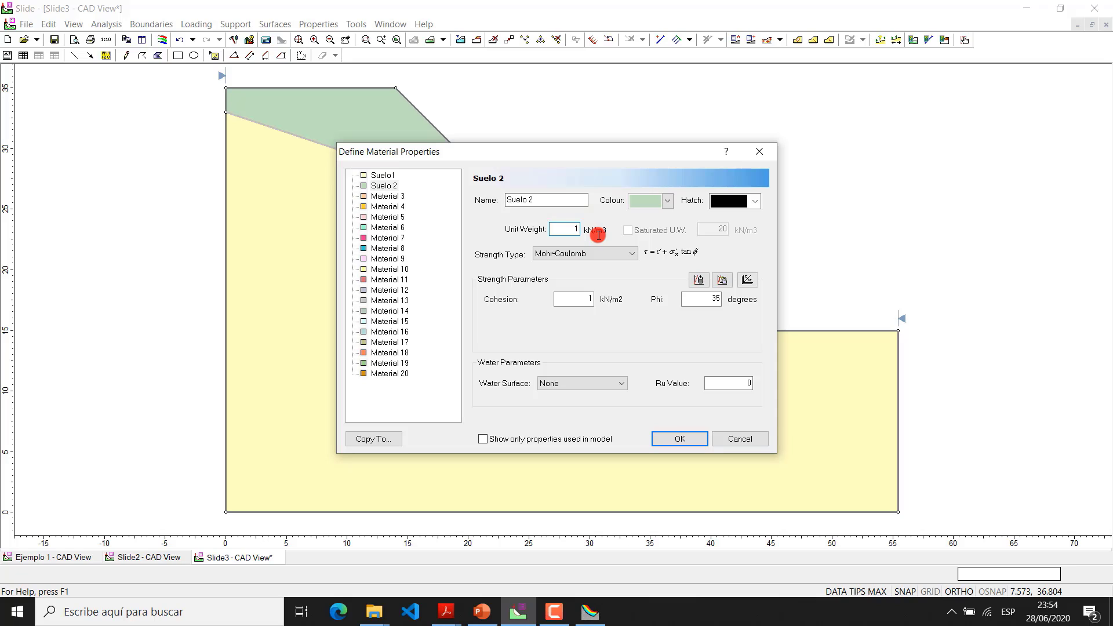
key(Tab)
key(Tab)
key(Tab)
click(690, 439)
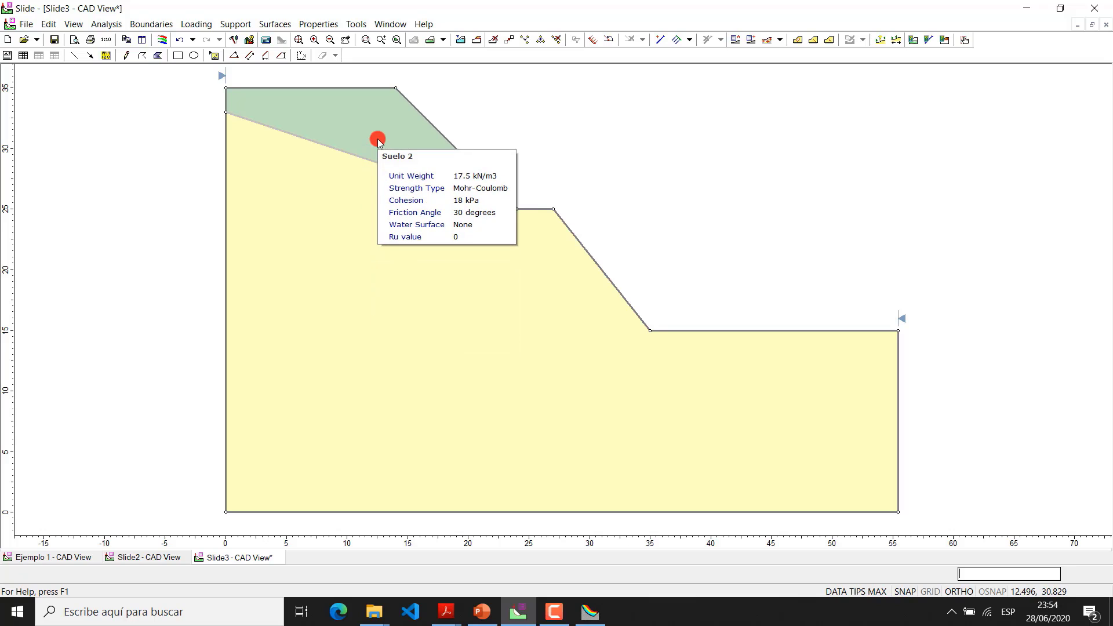
Enable a second set of slope limits for the model, keeping the proposed x coordinates
scroll(729, 251, down, 1)
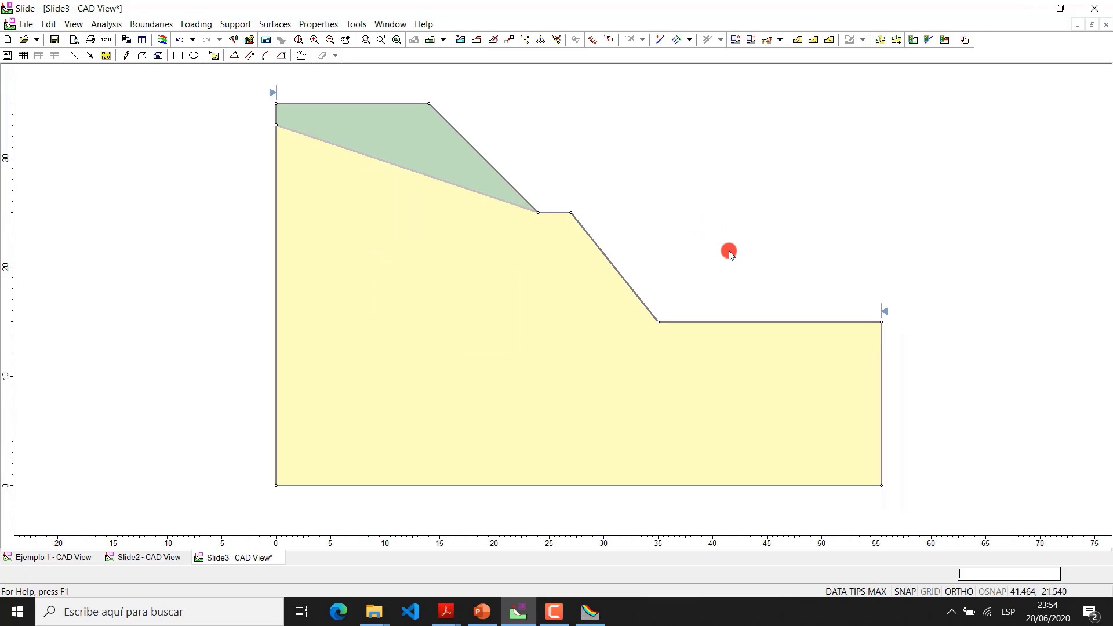
scroll(728, 251, down, 1)
mouse_move(728, 251)
mouse_down()
mouse_move(684, 295)
mouse_move(663, 296)
mouse_up()
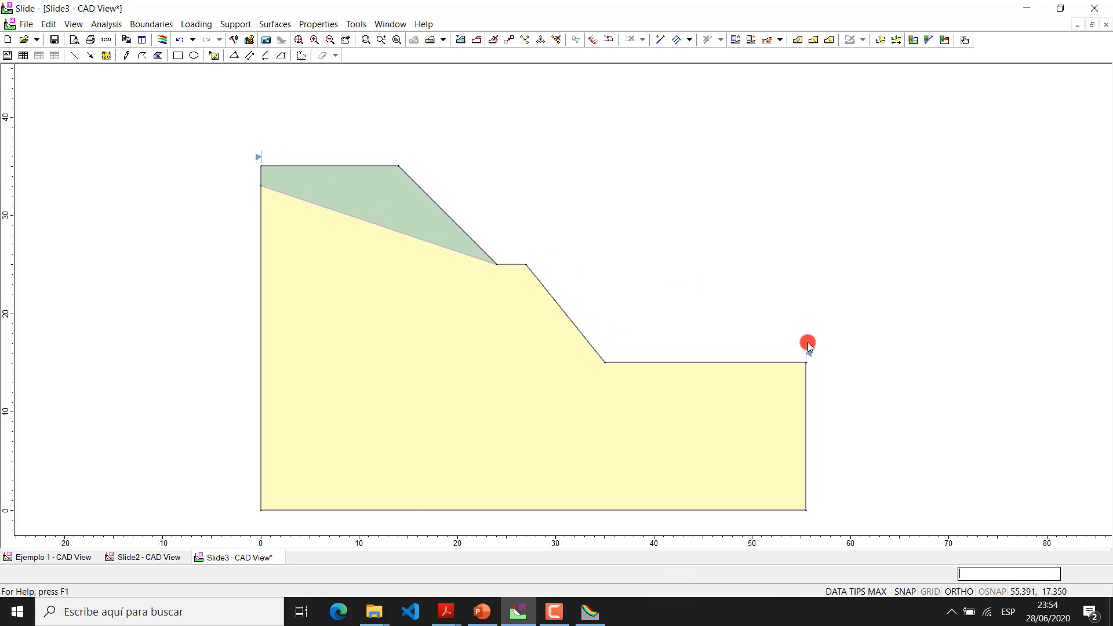
mouse_move(809, 353)
mouse_move(260, 154)
mouse_move(731, 377)
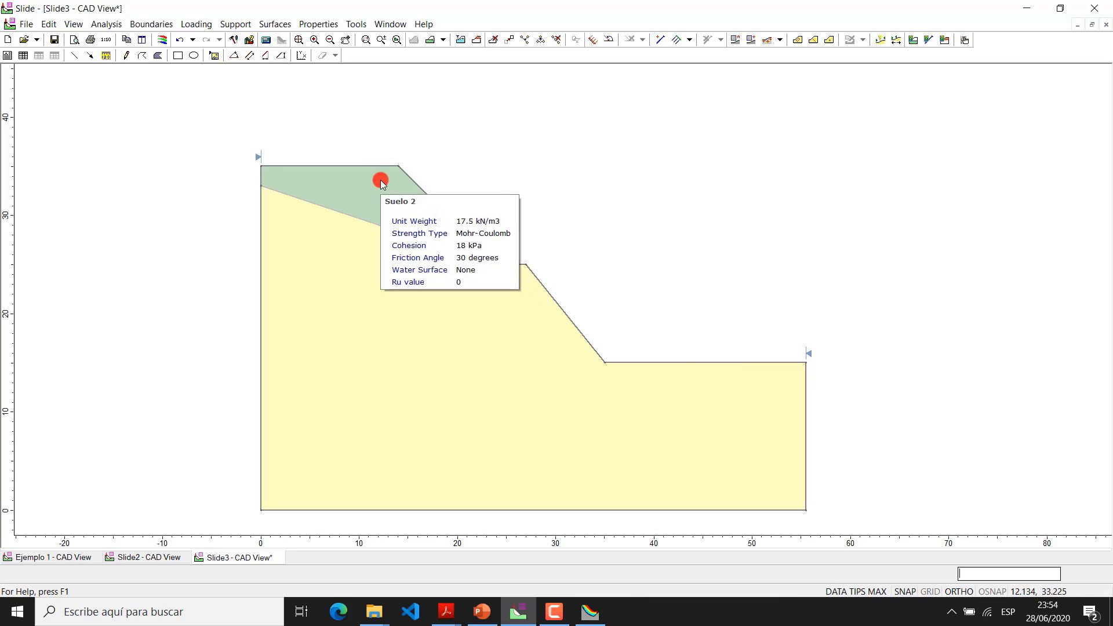
right_click(259, 158)
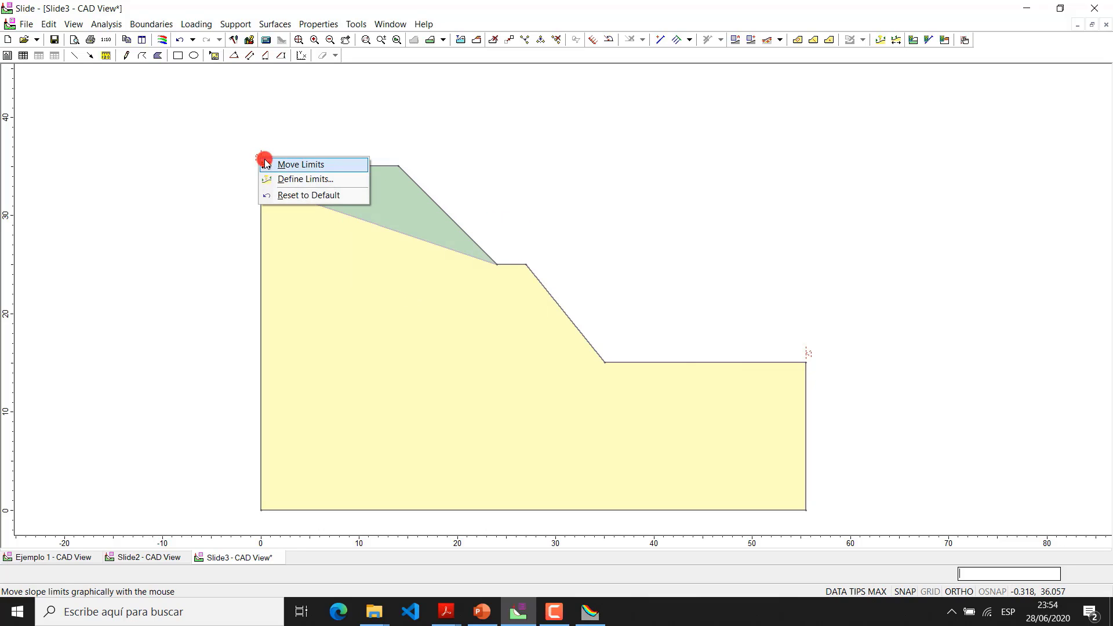
click(306, 180)
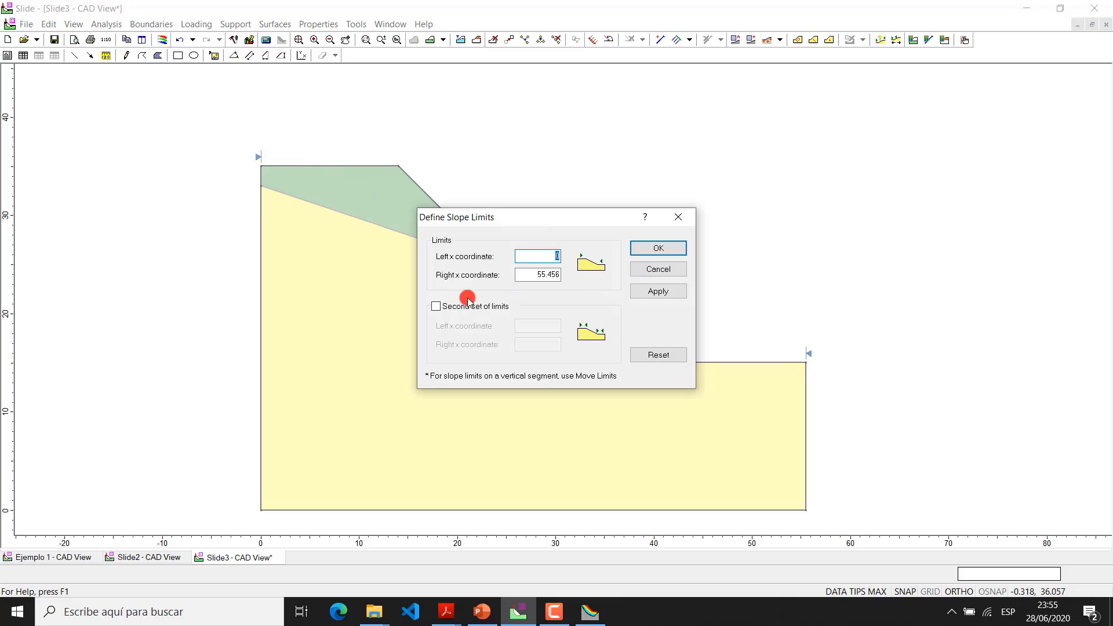
click(437, 308)
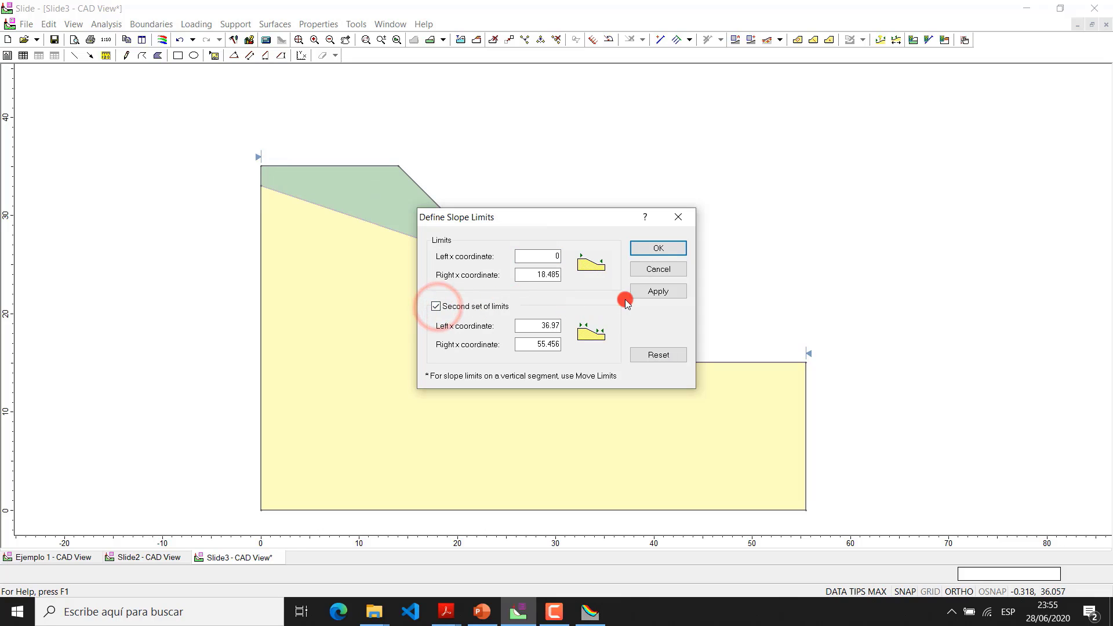
click(669, 250)
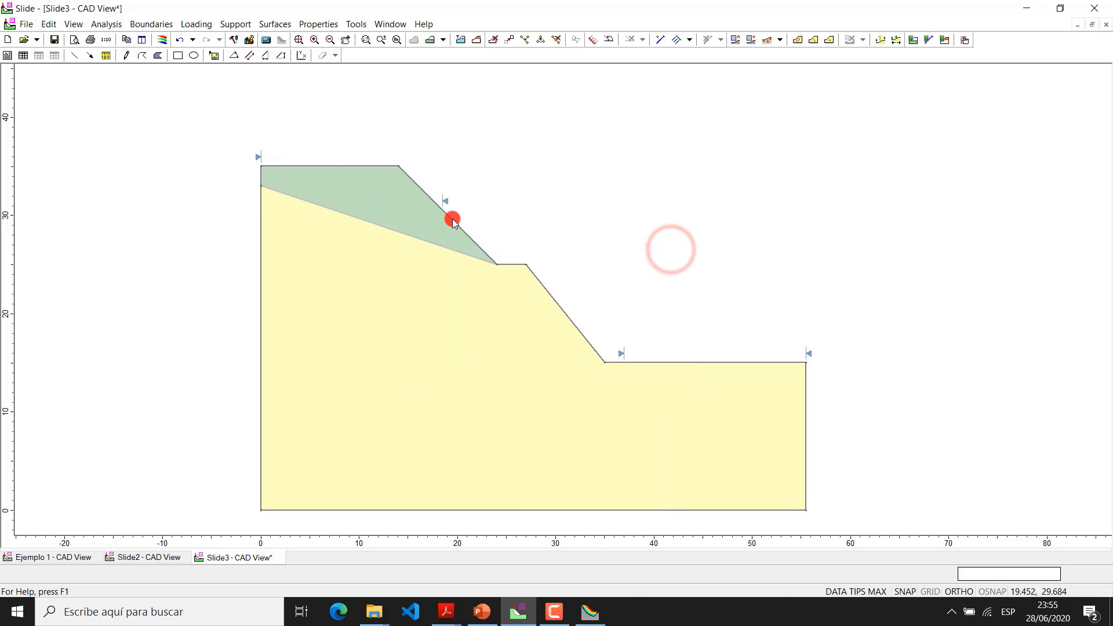
Move the first slope limits to about x = 4.9 and 11.4 on the crest, the second to about 17.9 and 24 on the upper slope
right_click(446, 200)
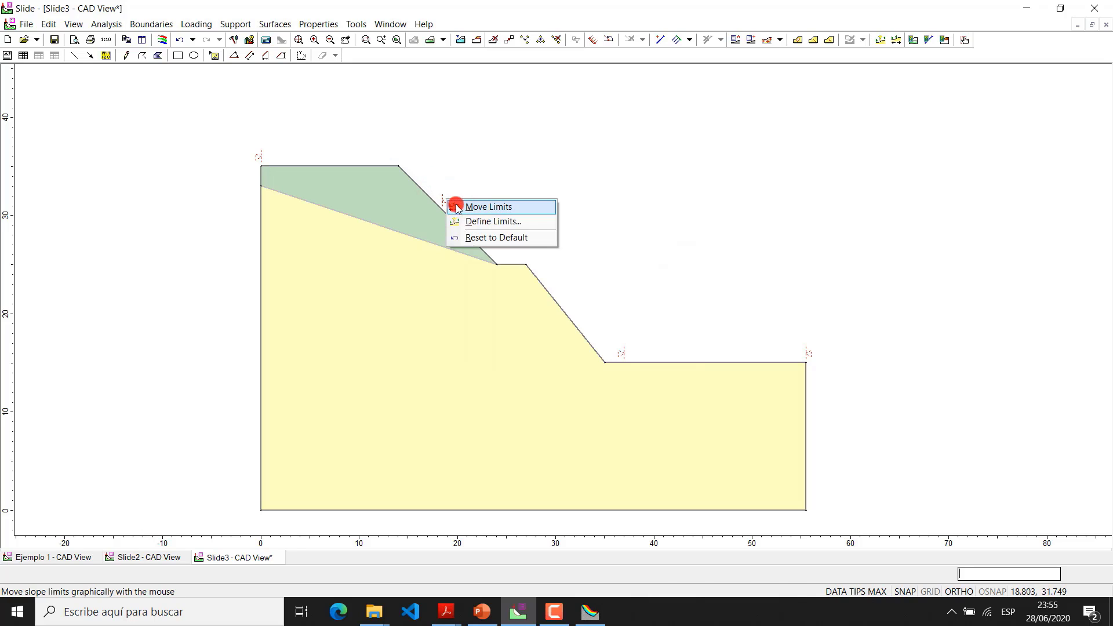
click(464, 207)
mouse_move(443, 201)
mouse_down()
mouse_move(365, 167)
mouse_move(375, 166)
mouse_up()
mouse_move(259, 151)
mouse_down()
mouse_move(320, 159)
mouse_move(308, 159)
mouse_up()
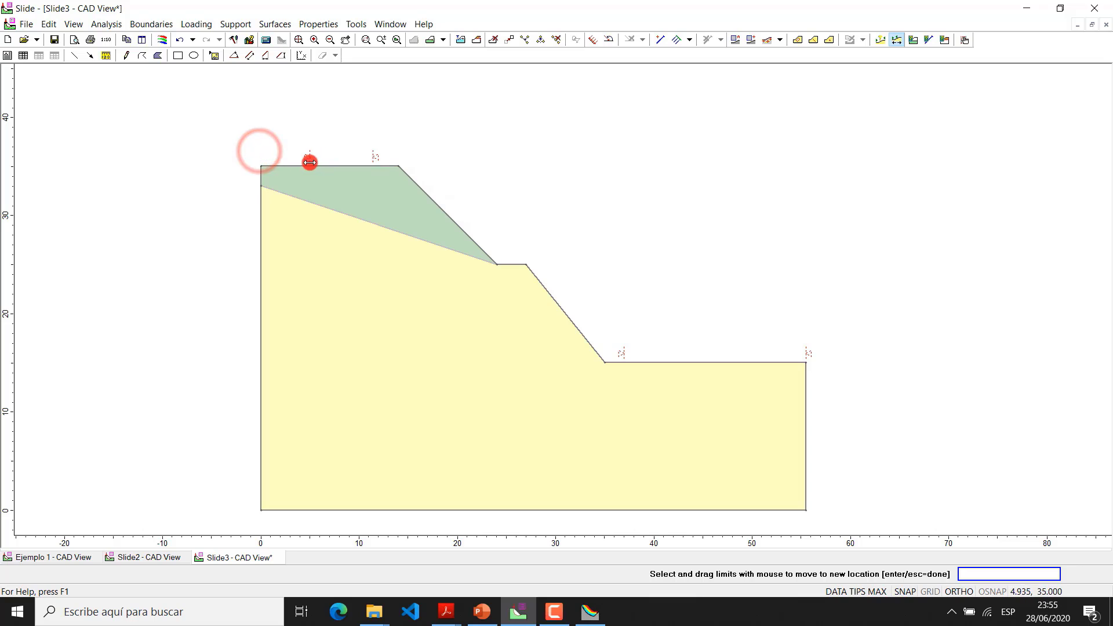
mouse_move(624, 353)
mouse_down()
mouse_move(450, 195)
mouse_move(434, 195)
mouse_up()
mouse_move(809, 355)
mouse_down()
mouse_move(529, 296)
mouse_move(499, 258)
mouse_up()
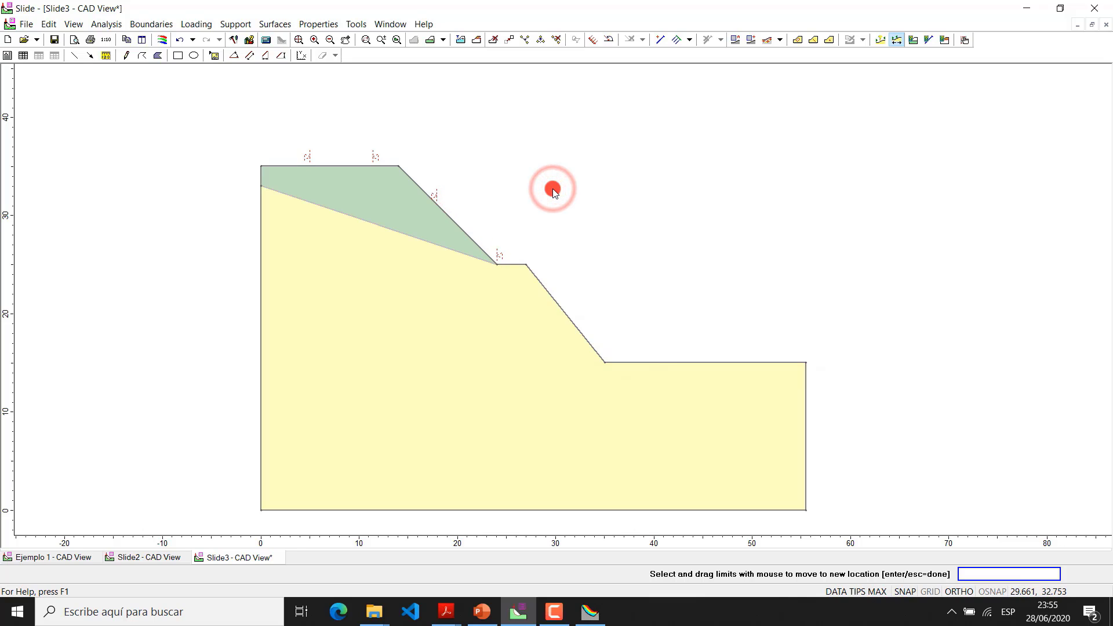
key(Return)
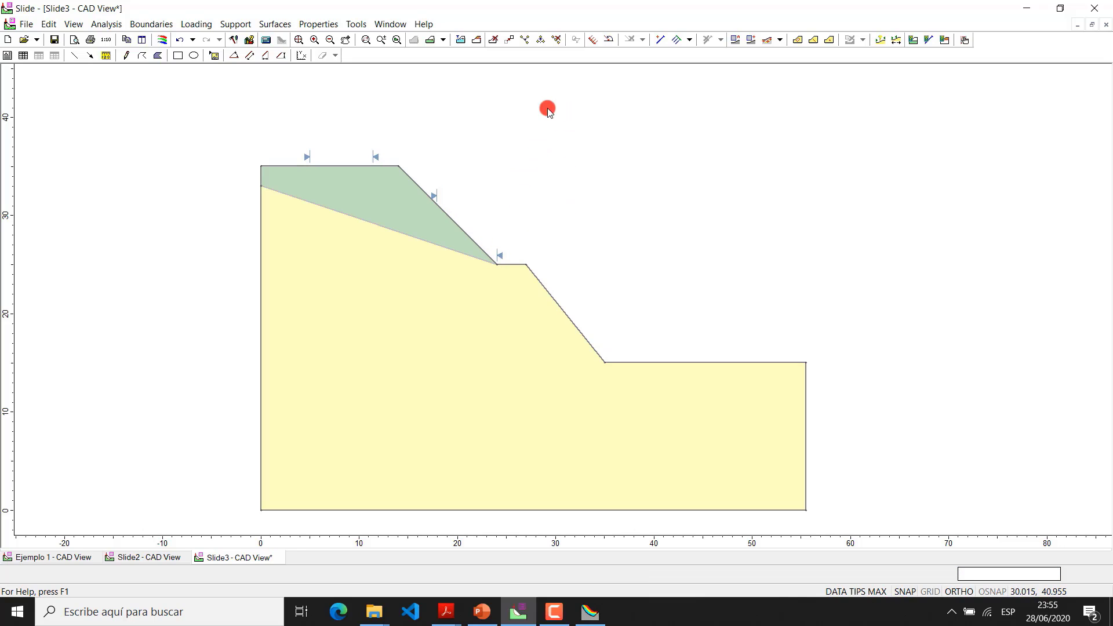
Remove the second set of slope limits
mouse_move(413, 218)
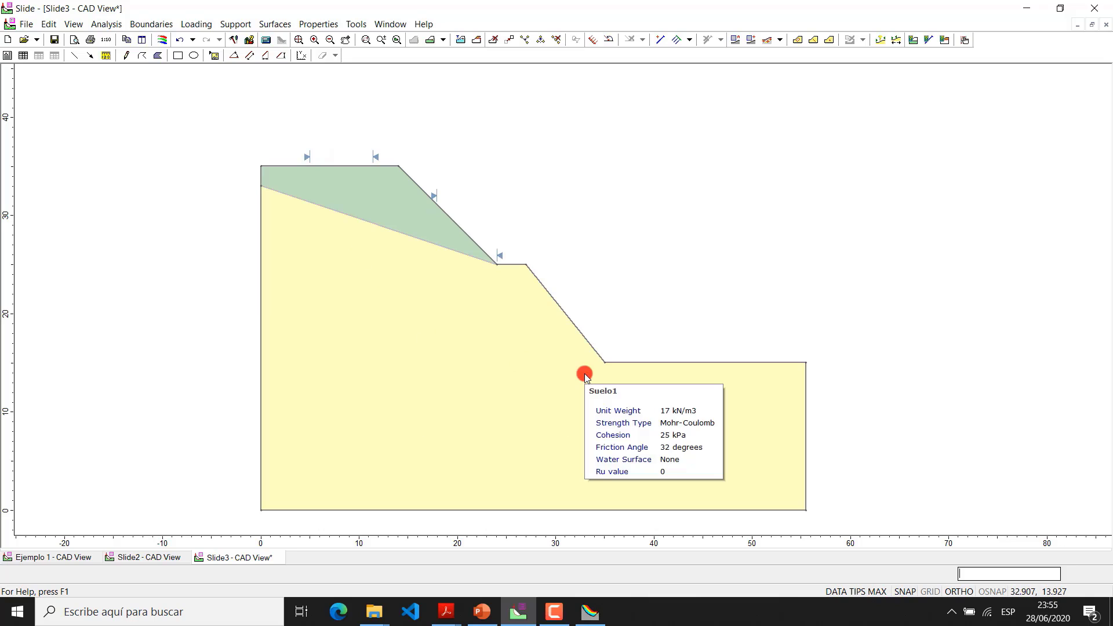
right_click(384, 160)
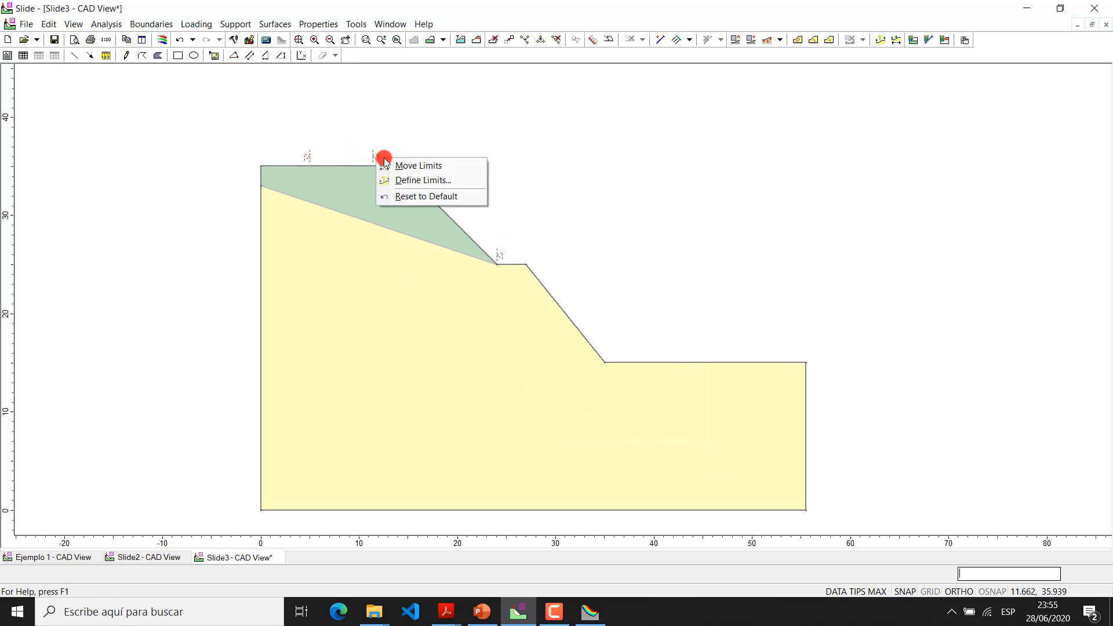
click(428, 181)
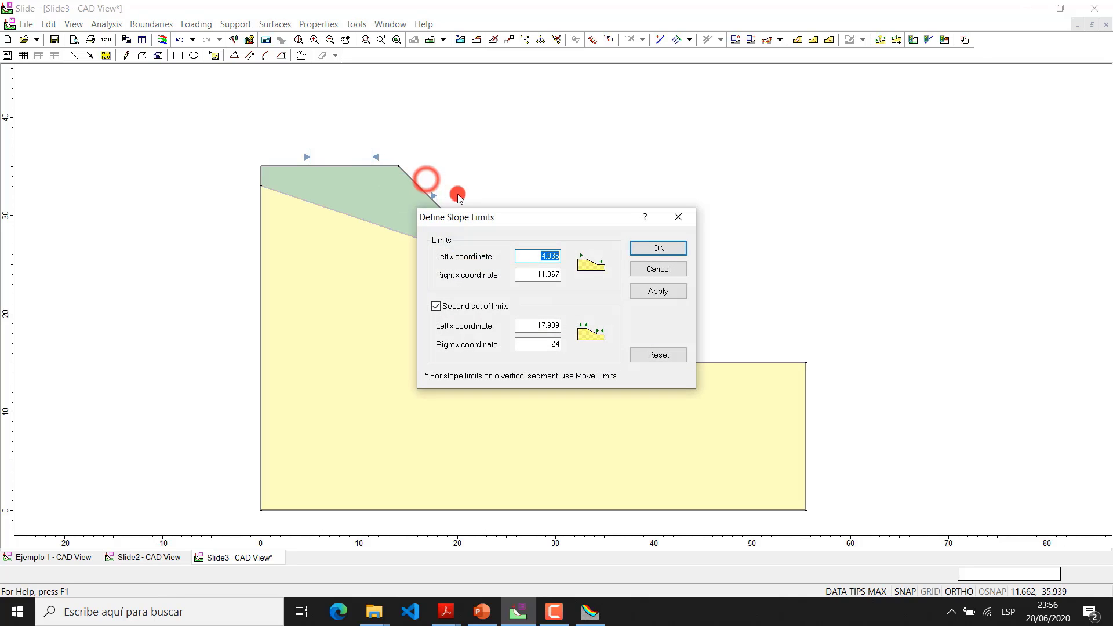
click(436, 309)
click(645, 248)
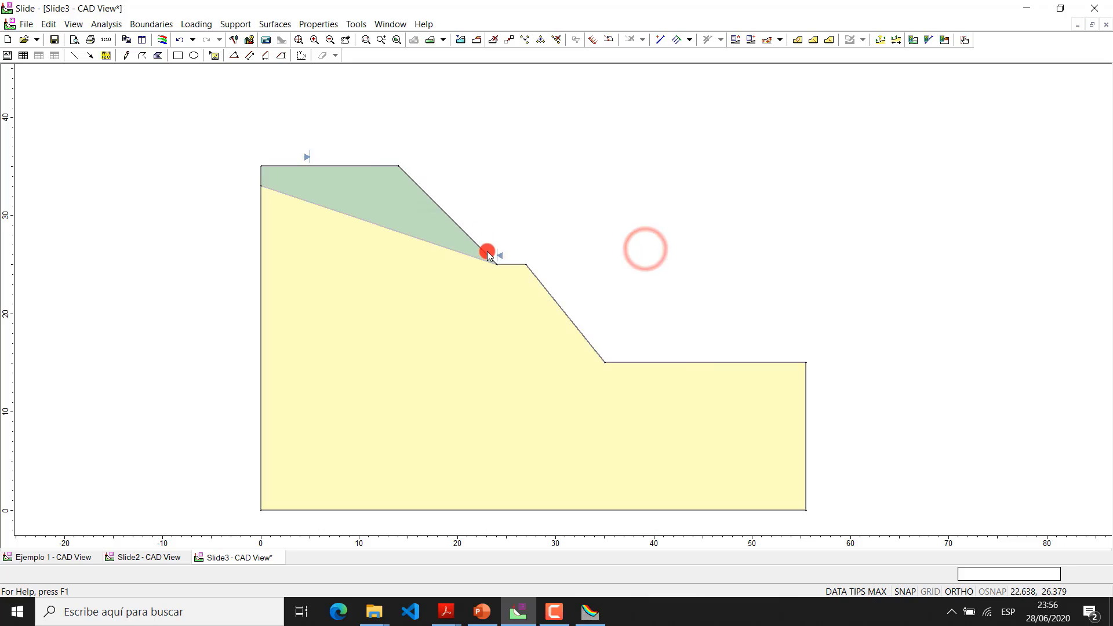
Move the two remaining slope limits back to the outer ends of the ground surface, at x = 0 and x = 55.456
right_click(497, 254)
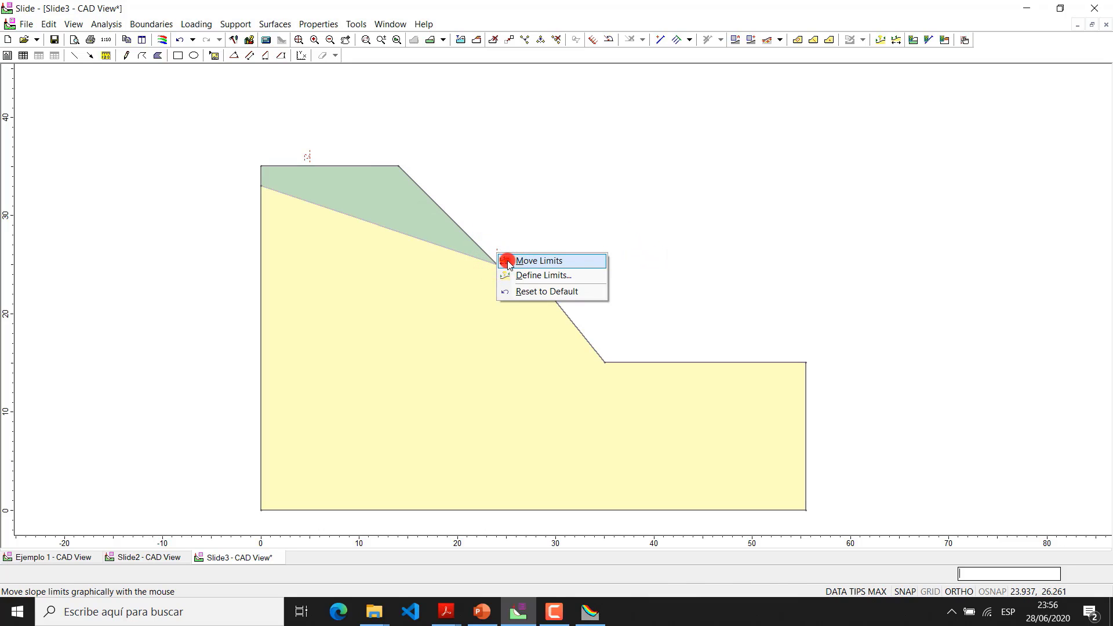
click(508, 262)
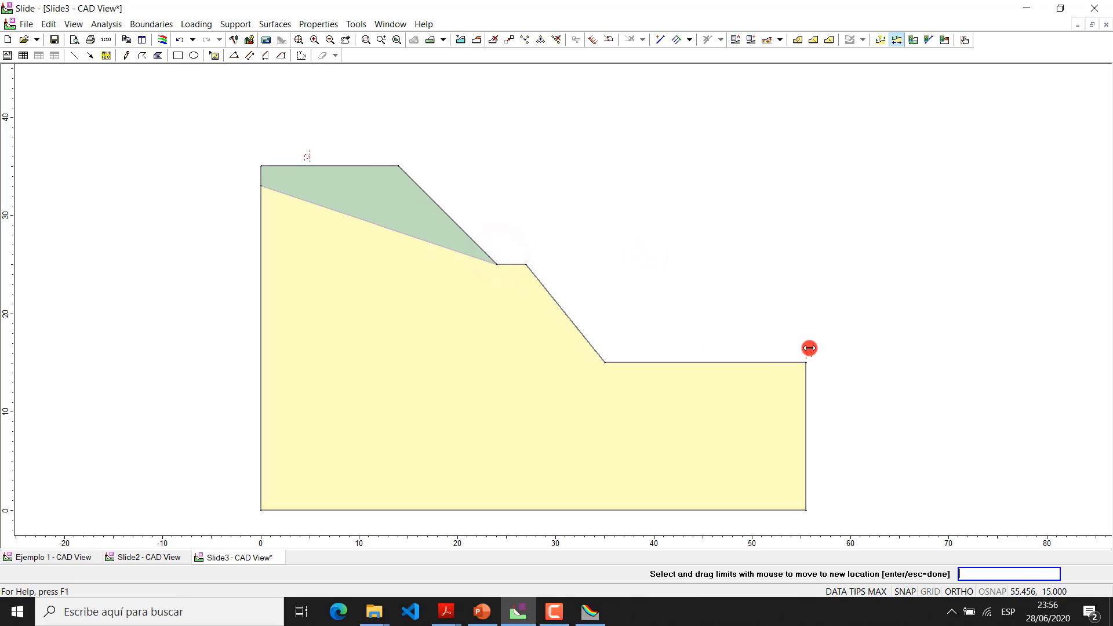
drag(308, 156, 263, 157)
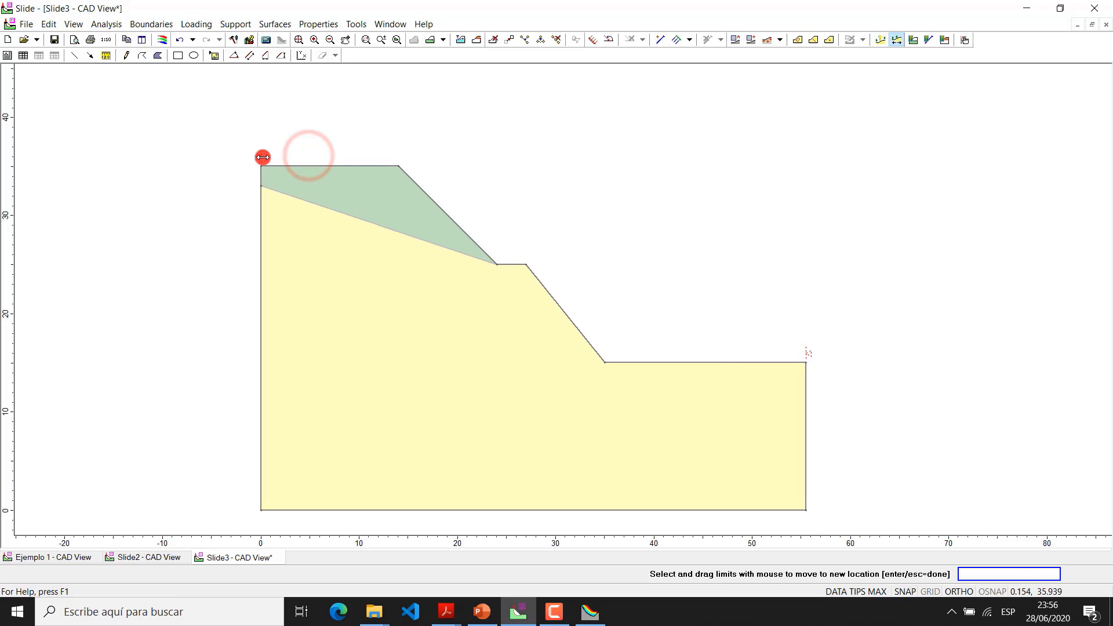
click(555, 154)
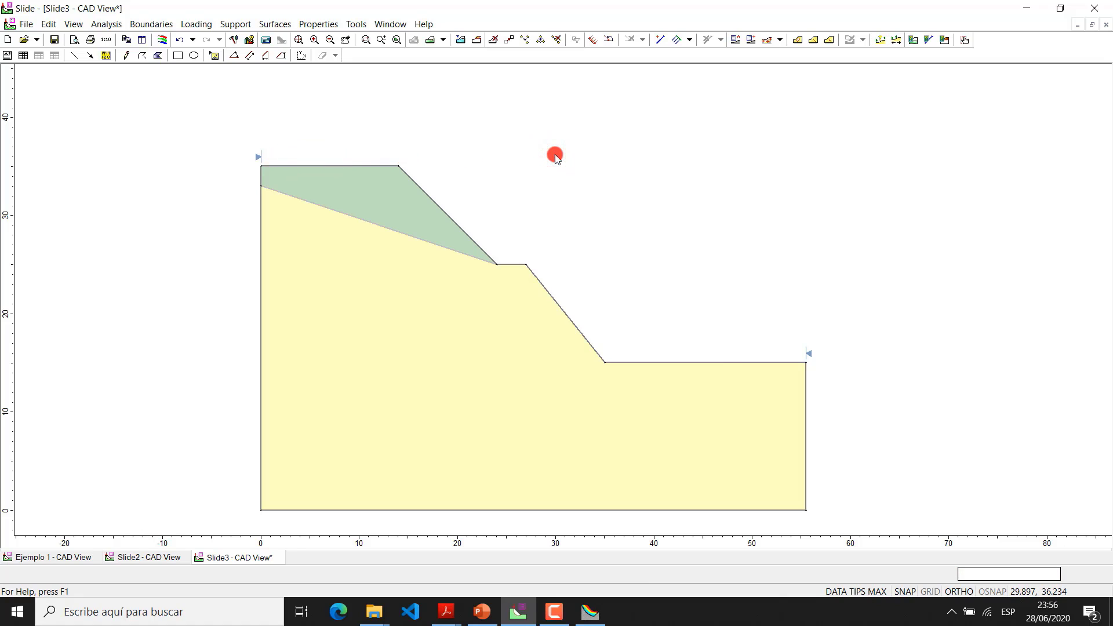
Set the failure direction to Left to Right in the project settings
scroll(555, 154, down, 3)
drag(557, 144, 531, 210)
key(Escape)
click(106, 24)
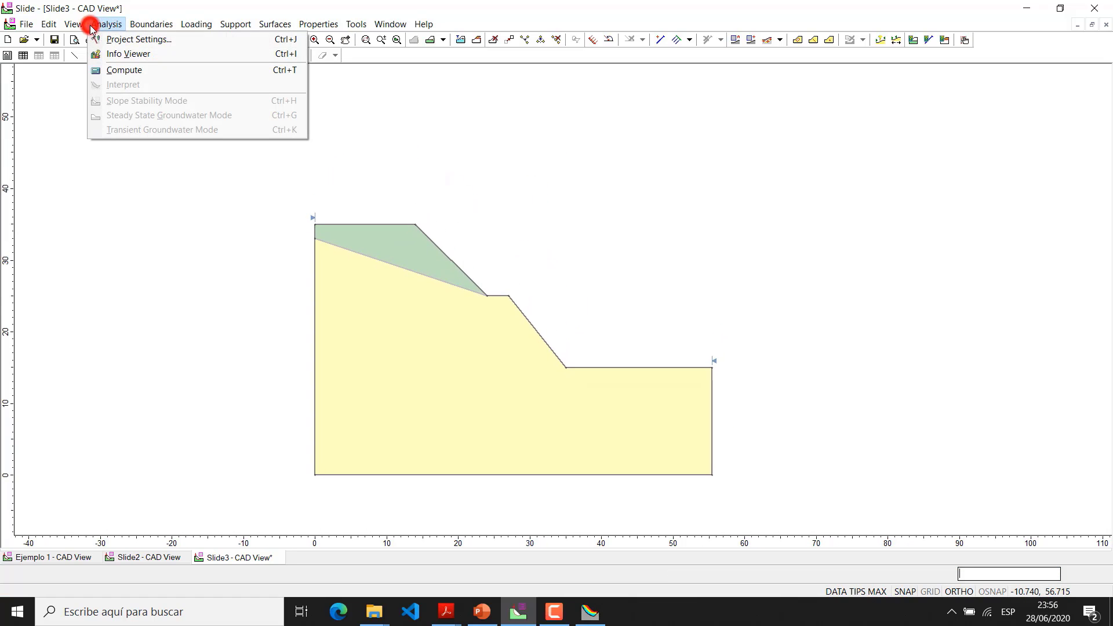
click(123, 41)
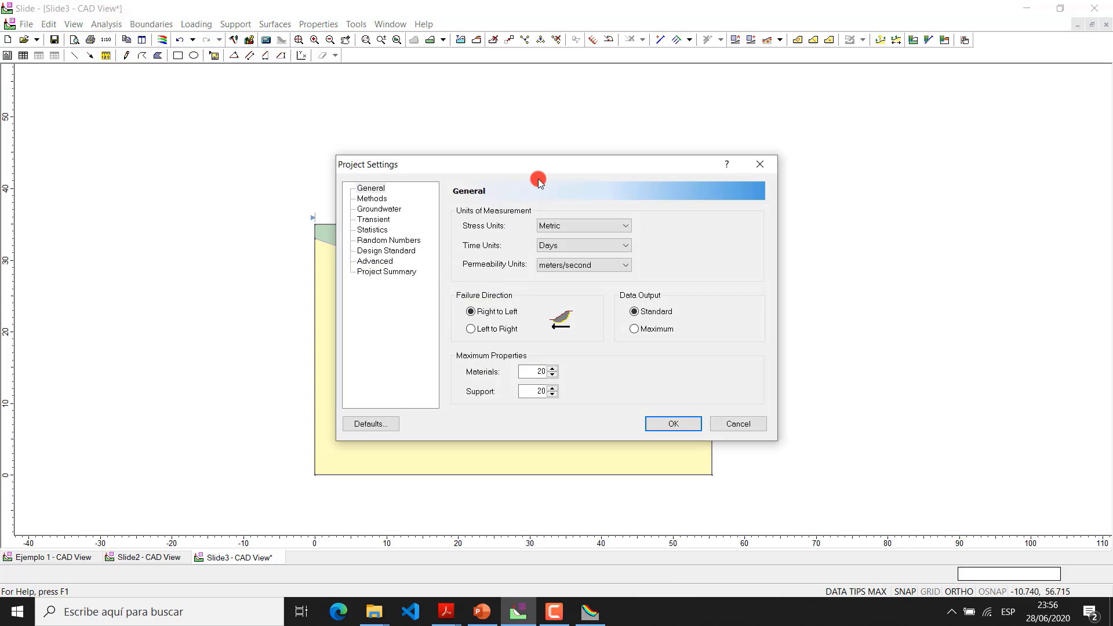
drag(537, 169, 719, 141)
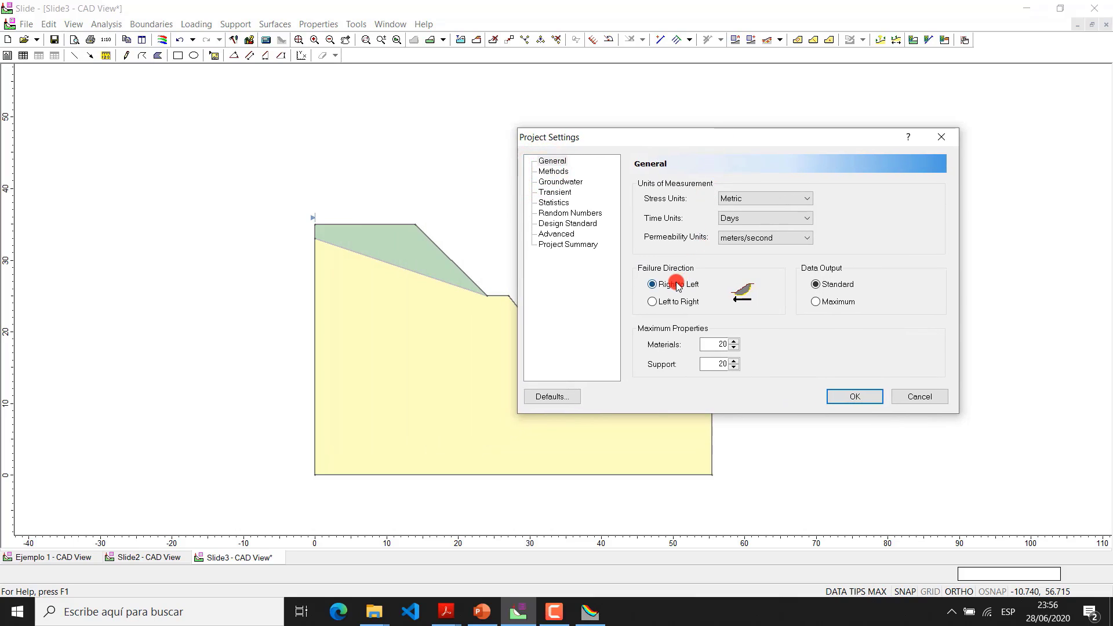
click(666, 302)
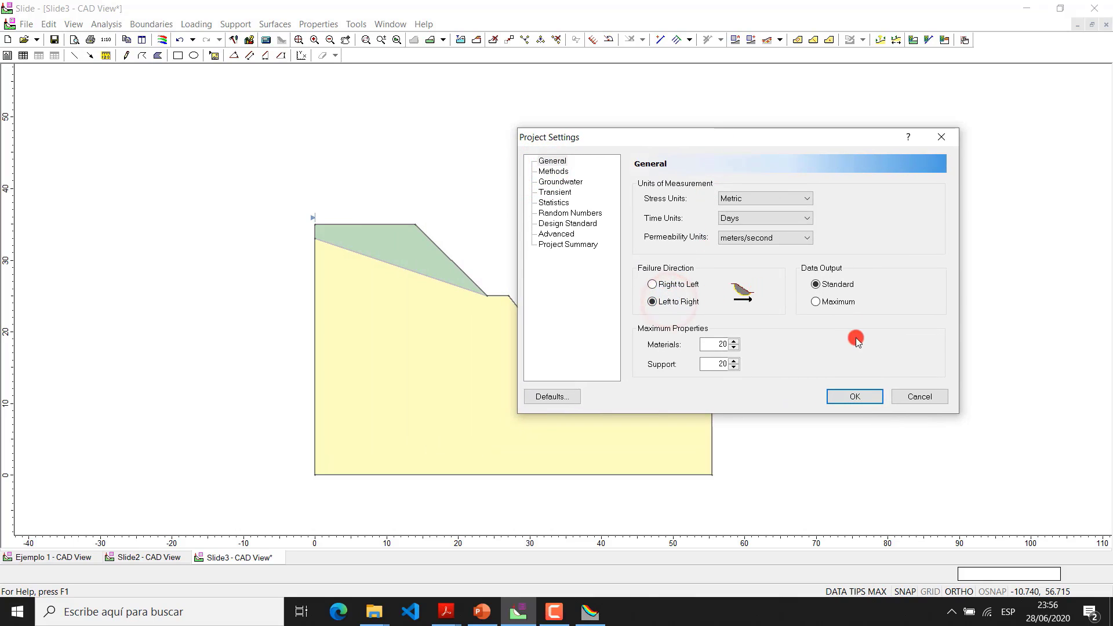
Enable the GLE/Morgenstern-Price, Ordinary/Fellenius and Spencer analysis methods in the project settings, keeping Bishop simplified selected
click(551, 171)
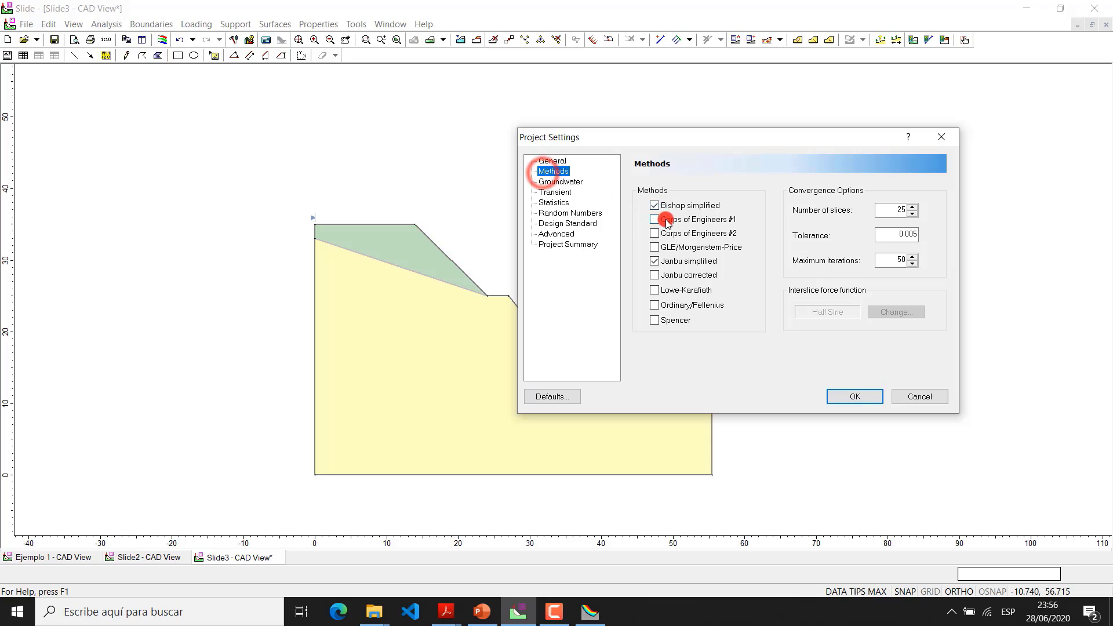
click(654, 248)
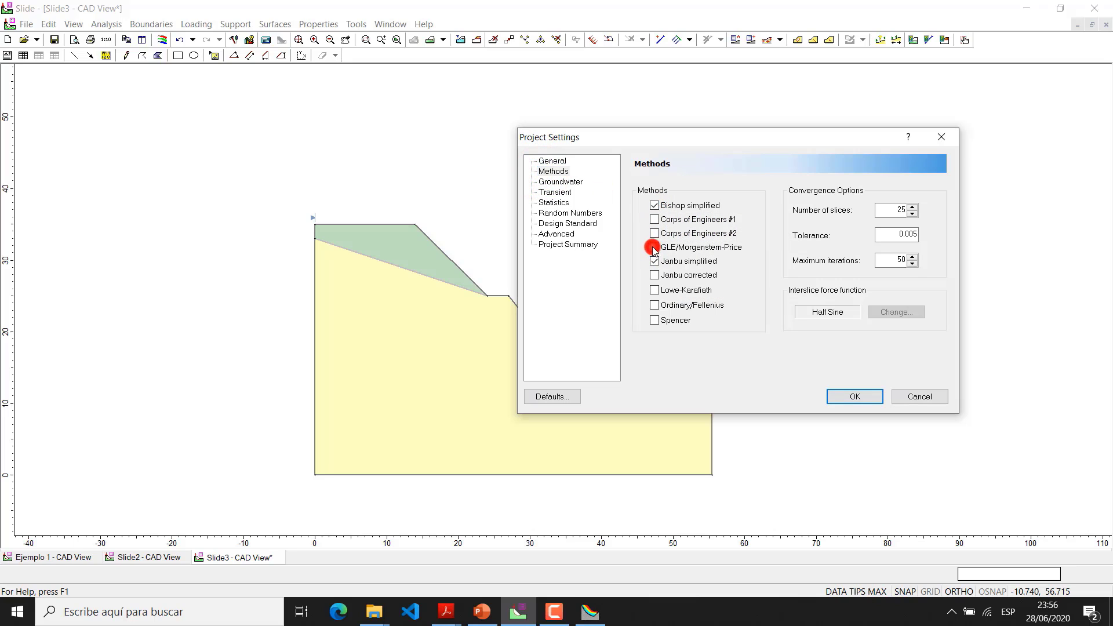
click(653, 306)
click(654, 320)
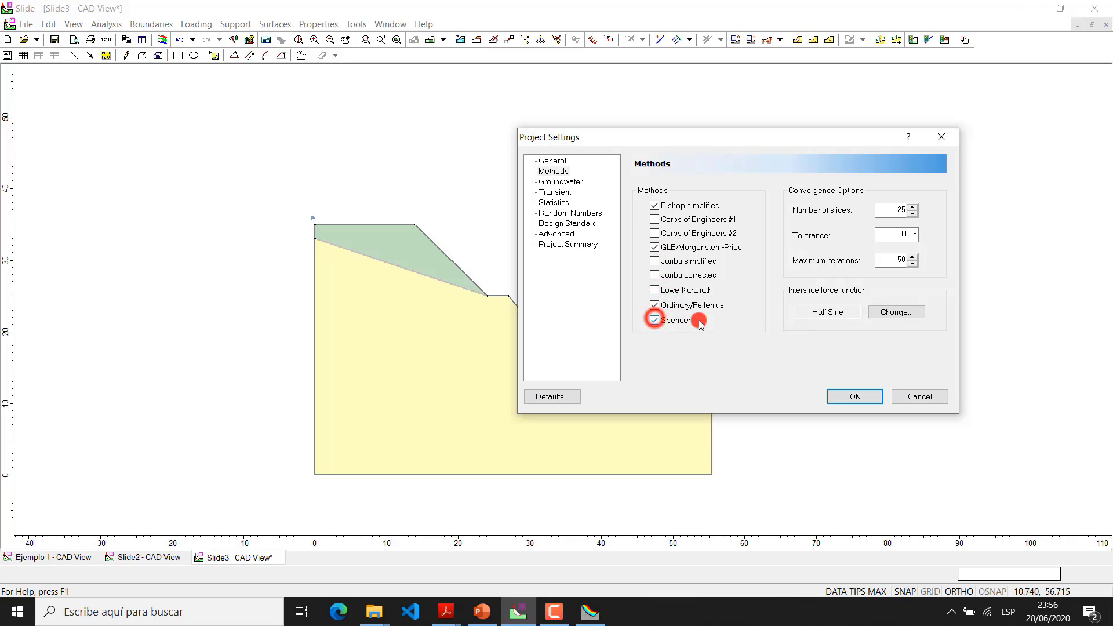
click(846, 397)
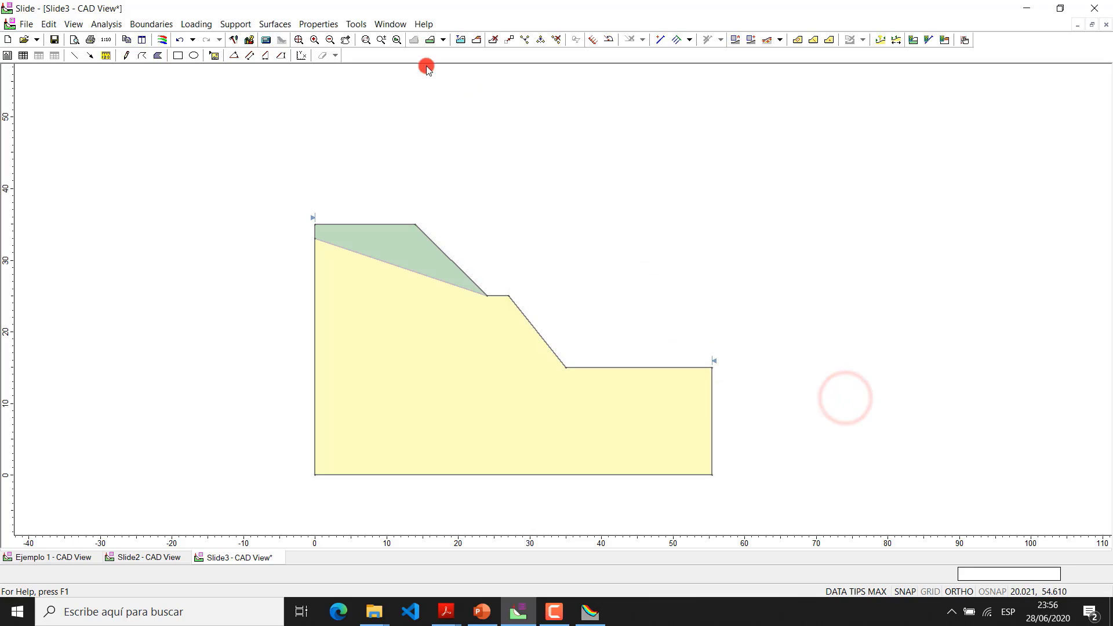
Create an automatic slip center search grid with 200 intervals in both the X and Y directions
click(282, 24)
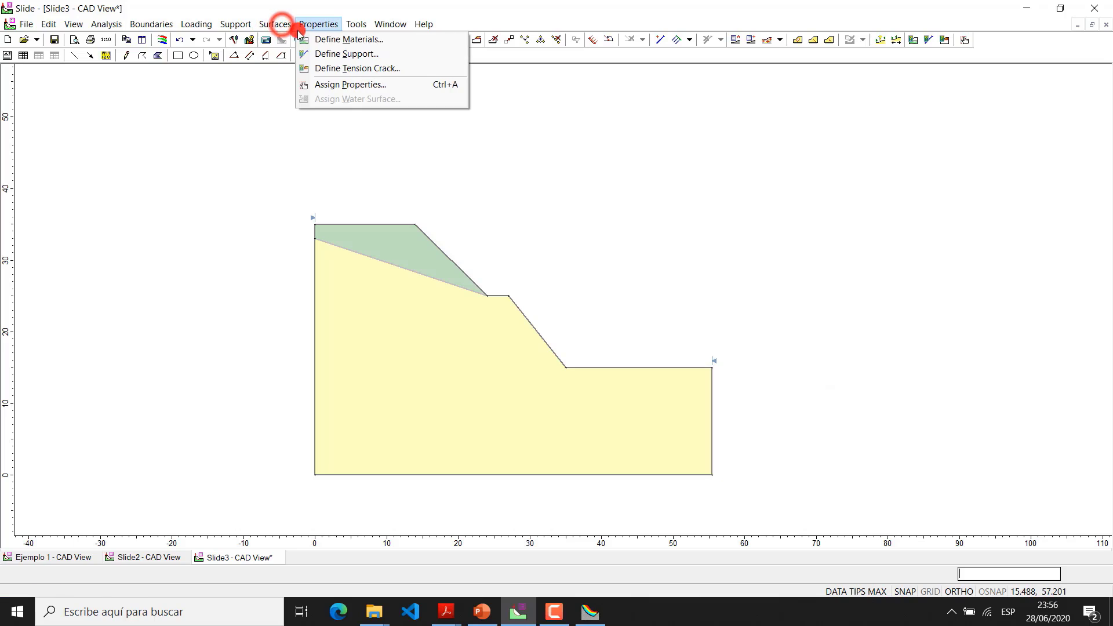
click(301, 55)
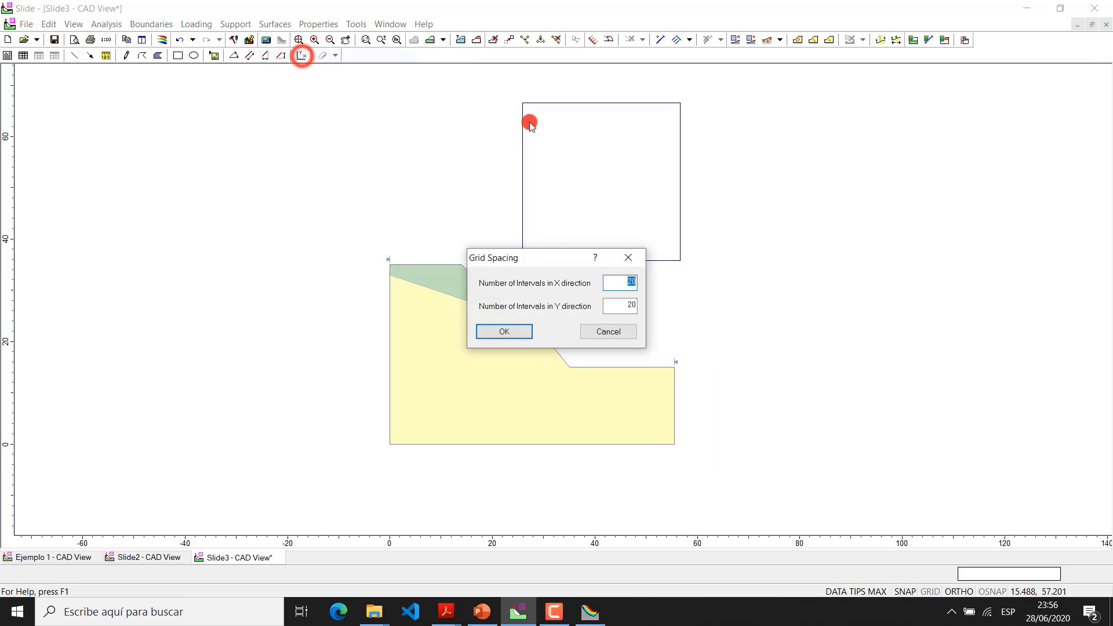
double_click(616, 300)
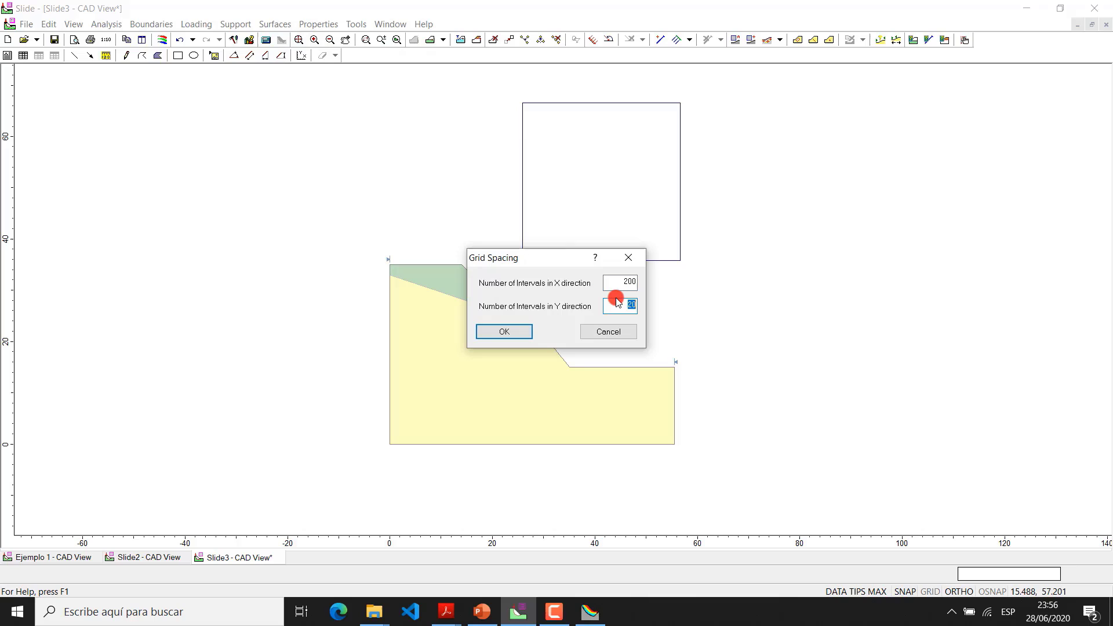
click(510, 329)
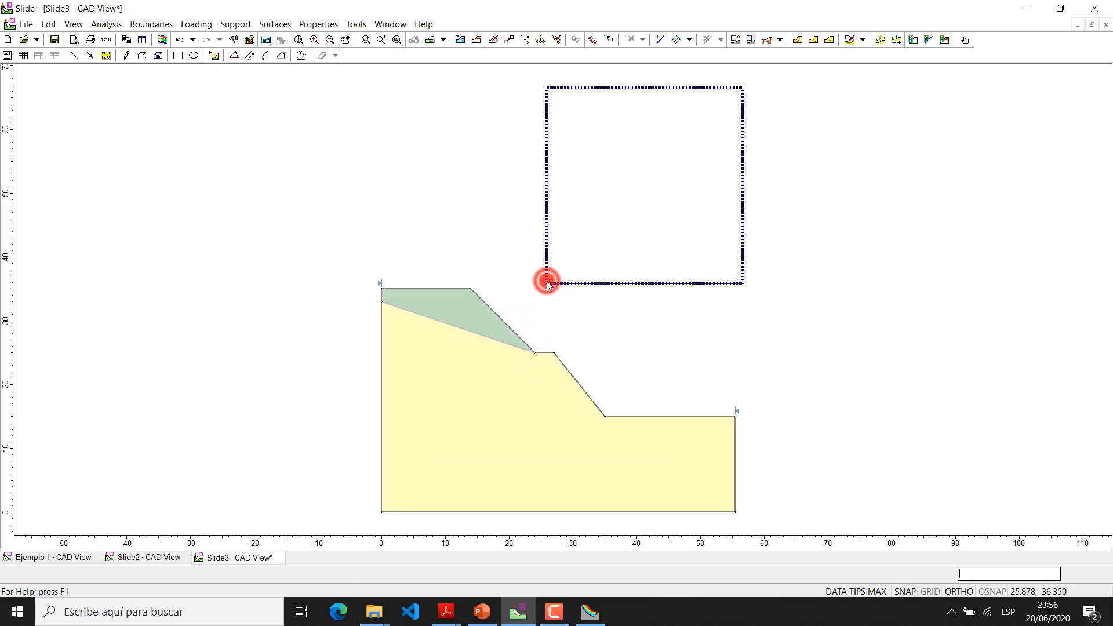
Move the search grid's lower-left corner to the slope model's lower-left corner at the origin (0, 0)
right_click(547, 282)
click(557, 288)
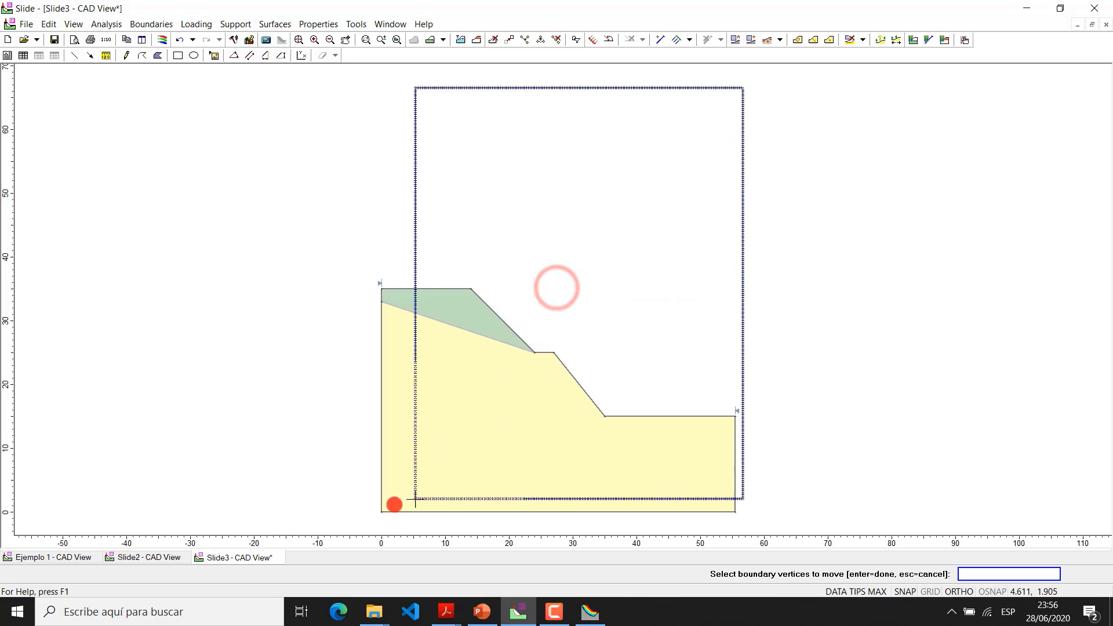
click(381, 512)
Move the search grid's upper-right corner outward to about x = 63.3, y = 91
scroll(723, 316, down, 2)
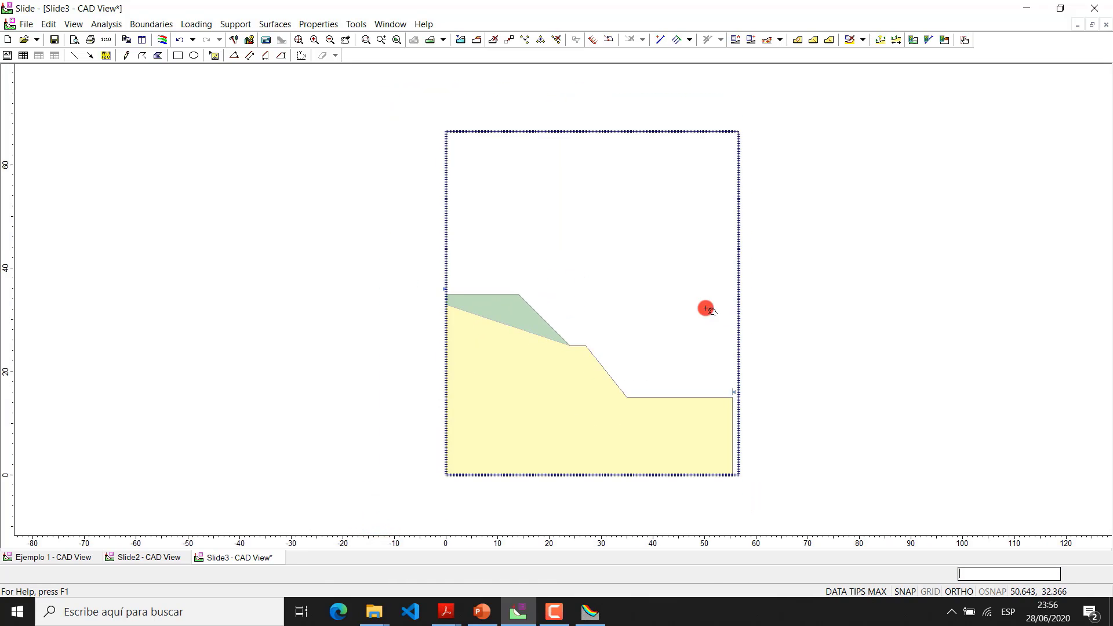
drag(706, 308, 607, 393)
right_click(641, 221)
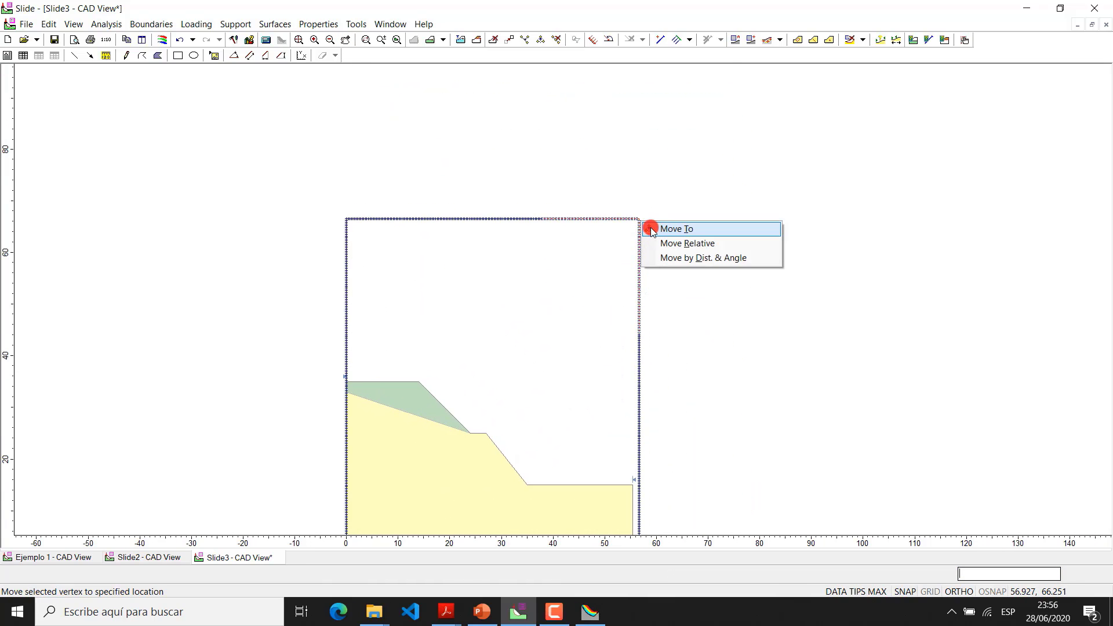
click(677, 229)
click(673, 92)
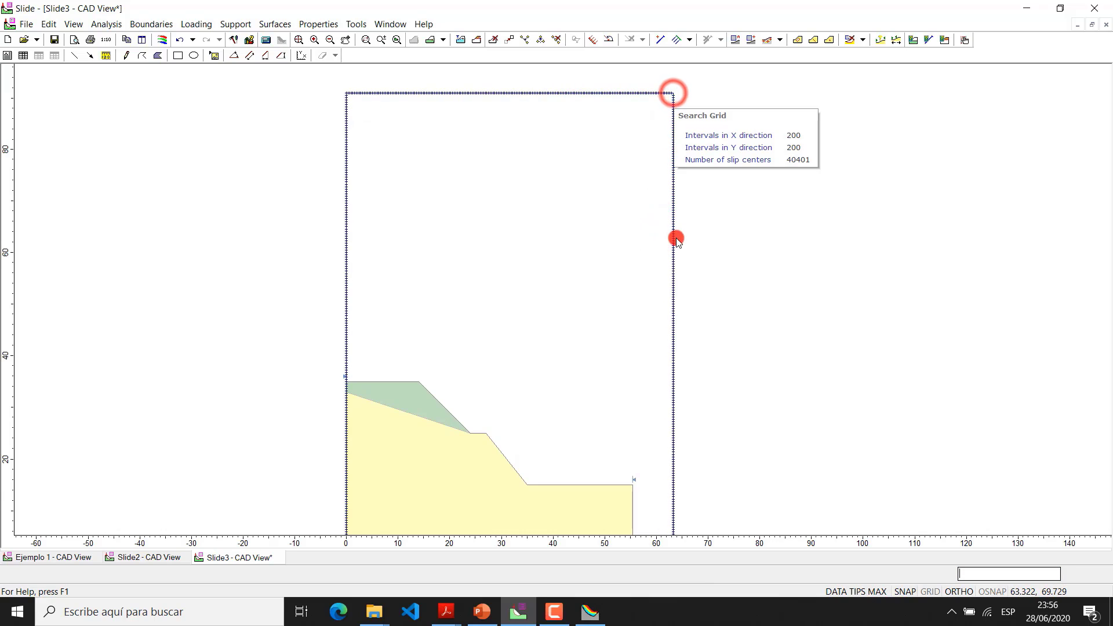
scroll(676, 239, down, 2)
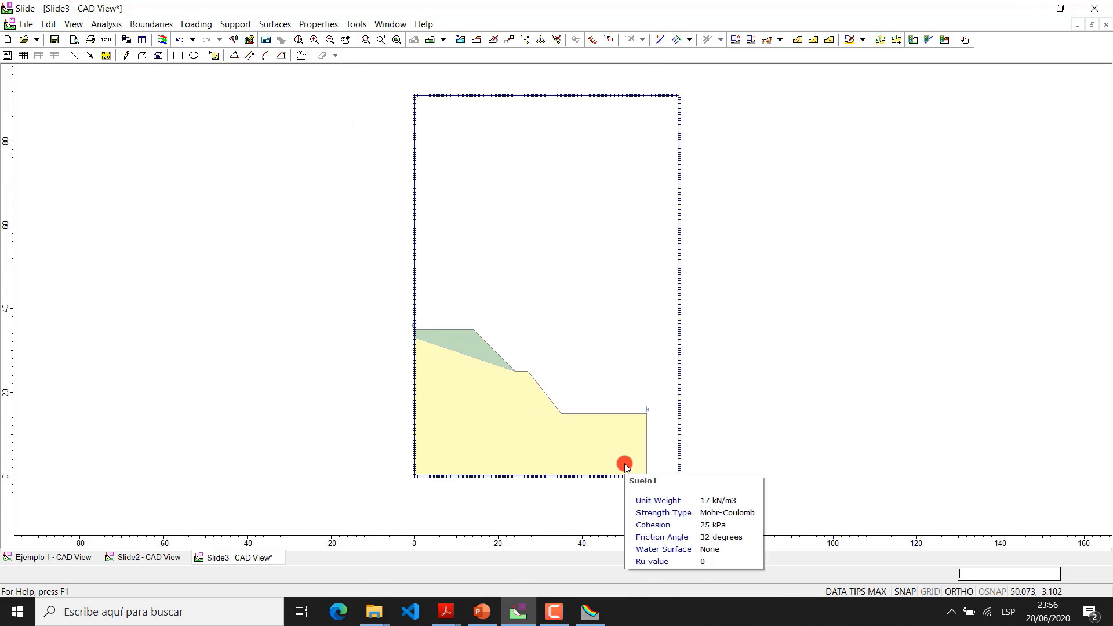
scroll(625, 463, up, 1)
drag(535, 187, 517, 228)
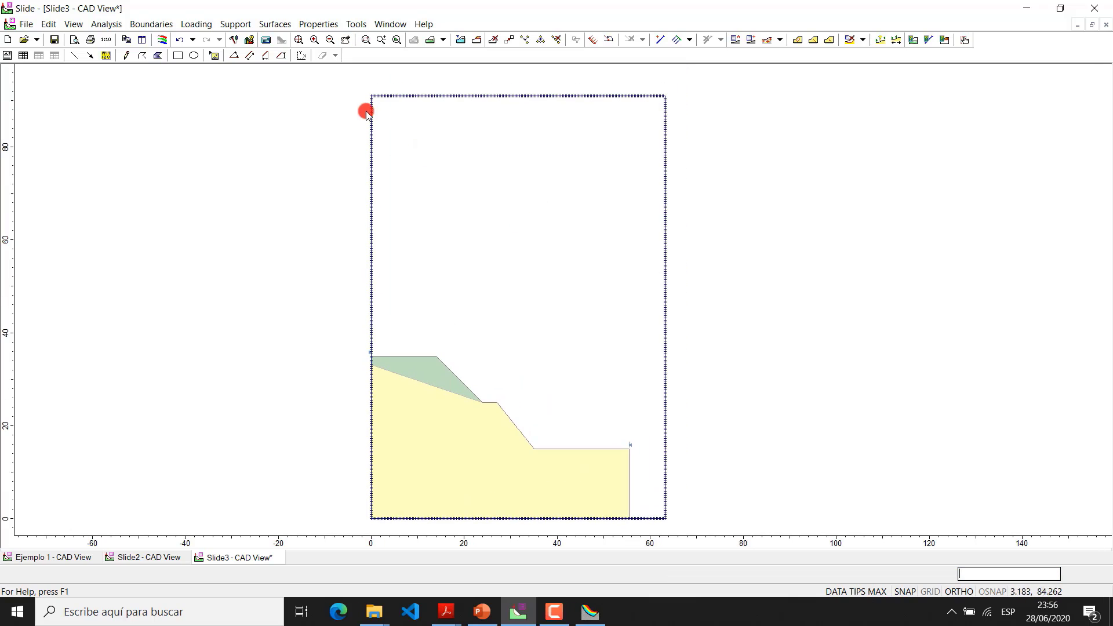
Compute the slope stability analysis, saving the model as Ejemplo 2 in the Cimentación folder
click(265, 40)
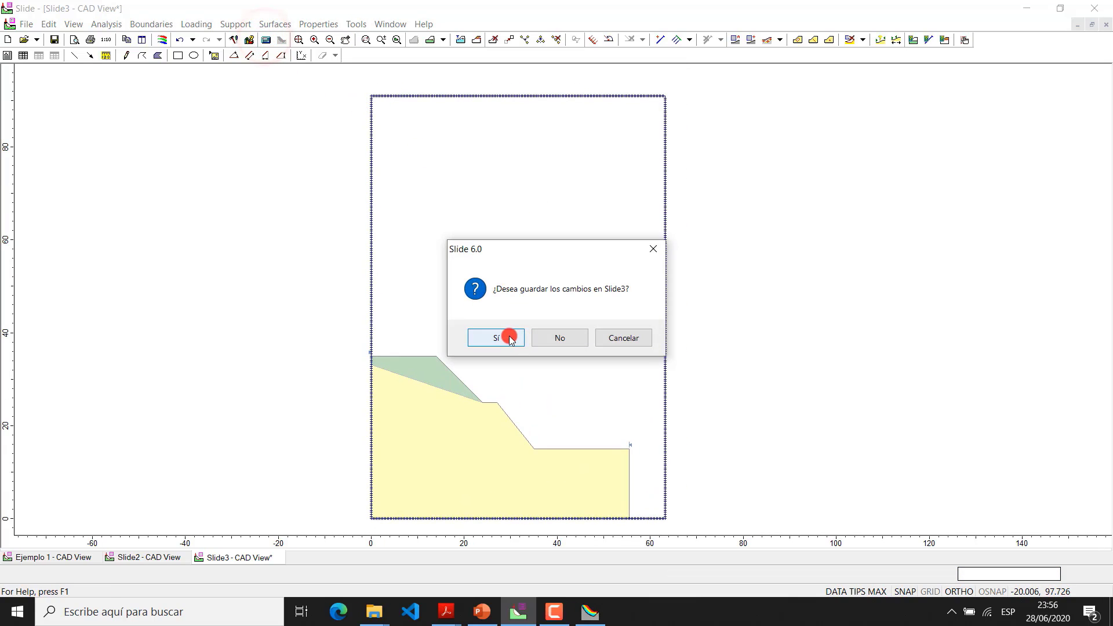
click(504, 340)
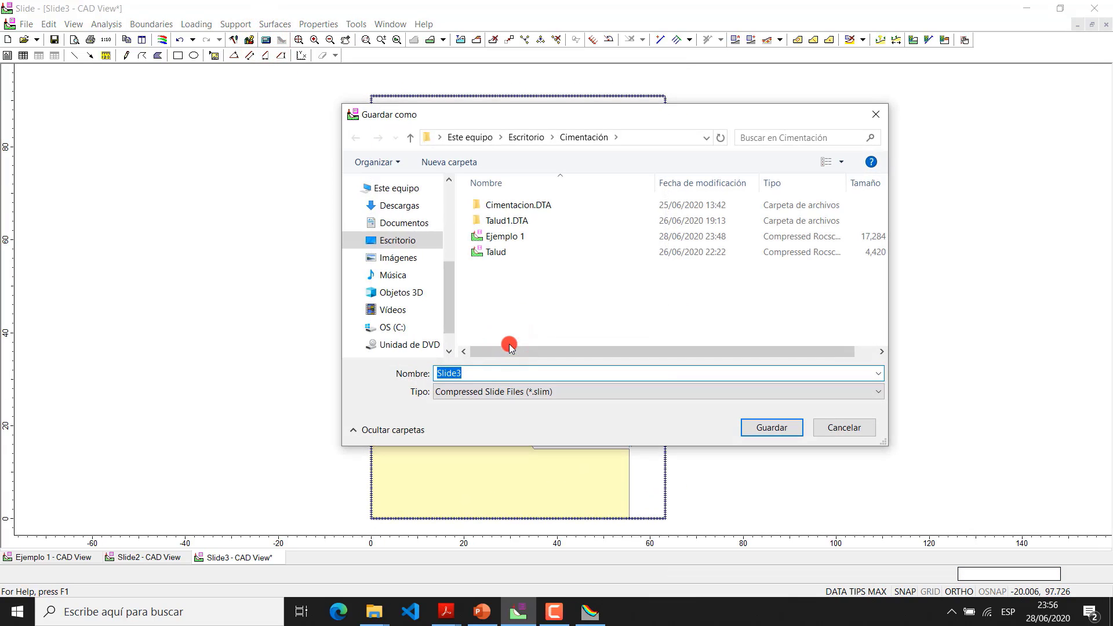
text(Ejemplo 2)
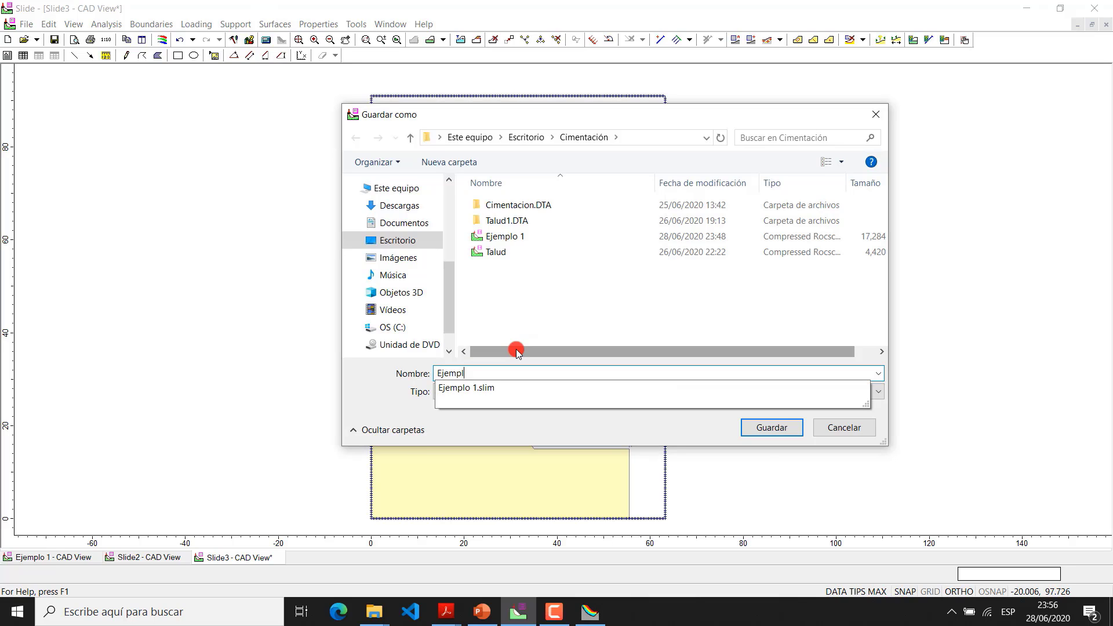
click(784, 429)
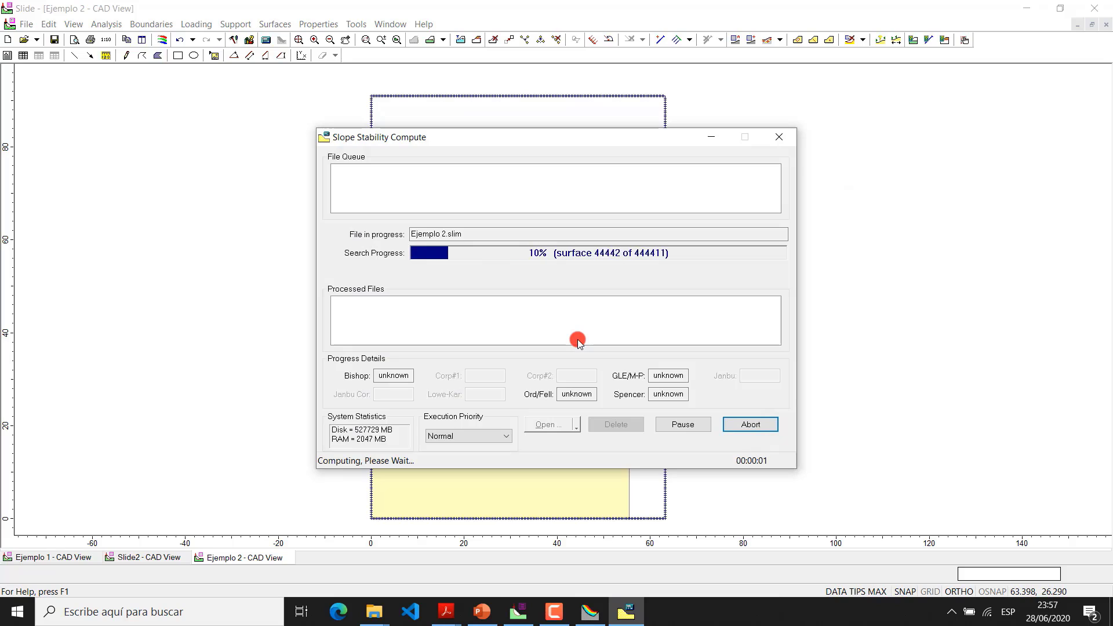
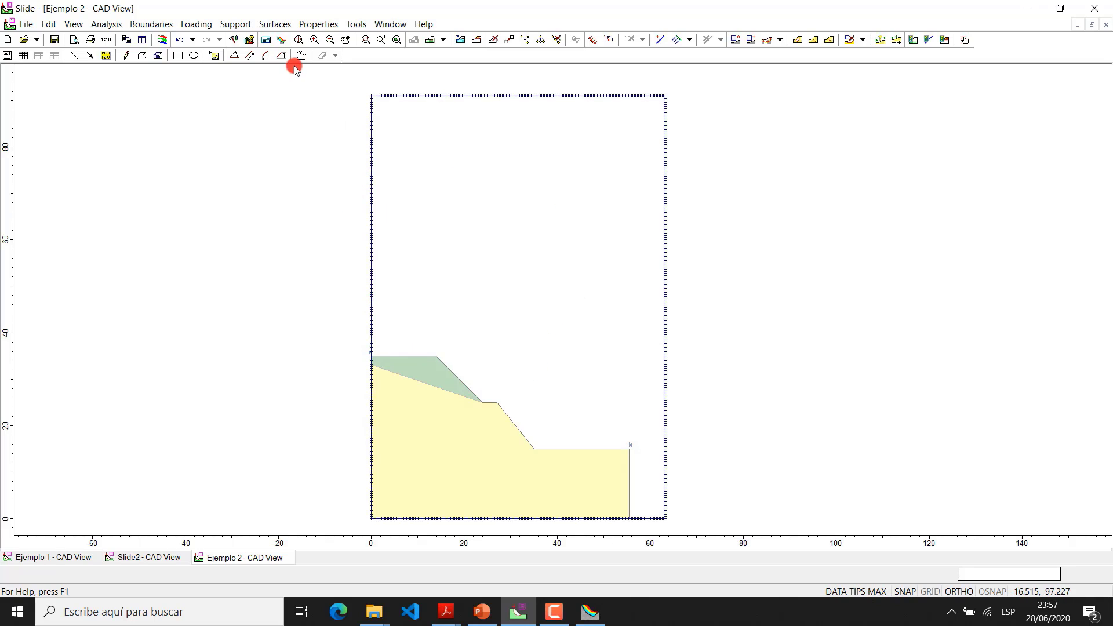
Open the Ejemplo 2 results in SlideInterpret and examine the critical slip surface for the Ordinary / Fellenius method
click(280, 41)
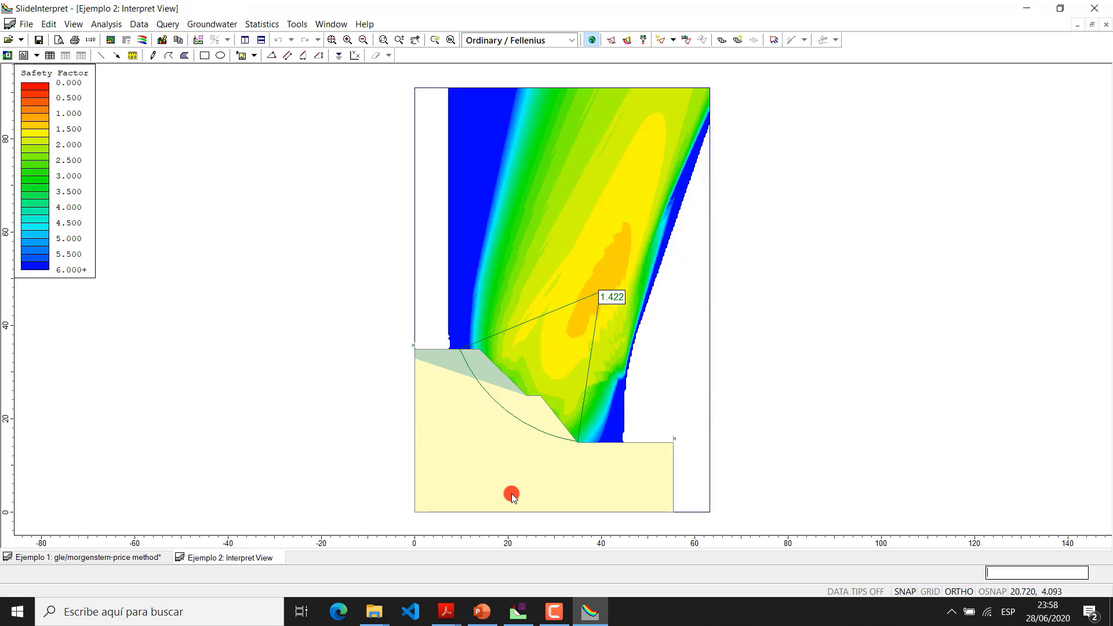
scroll(566, 499, up, 4)
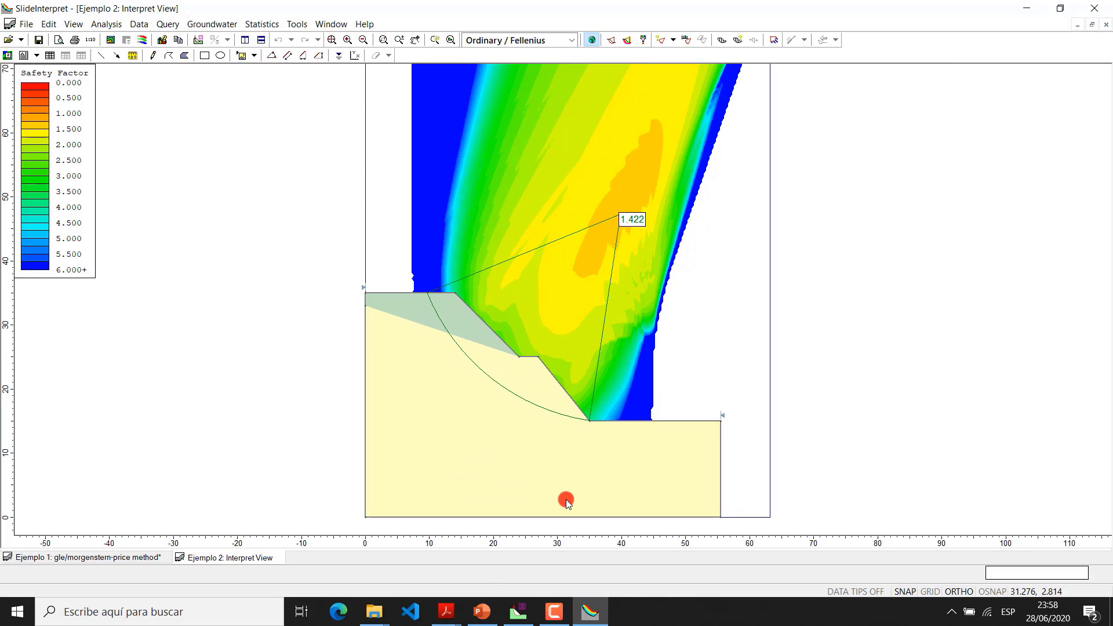
scroll(569, 479, up, 1)
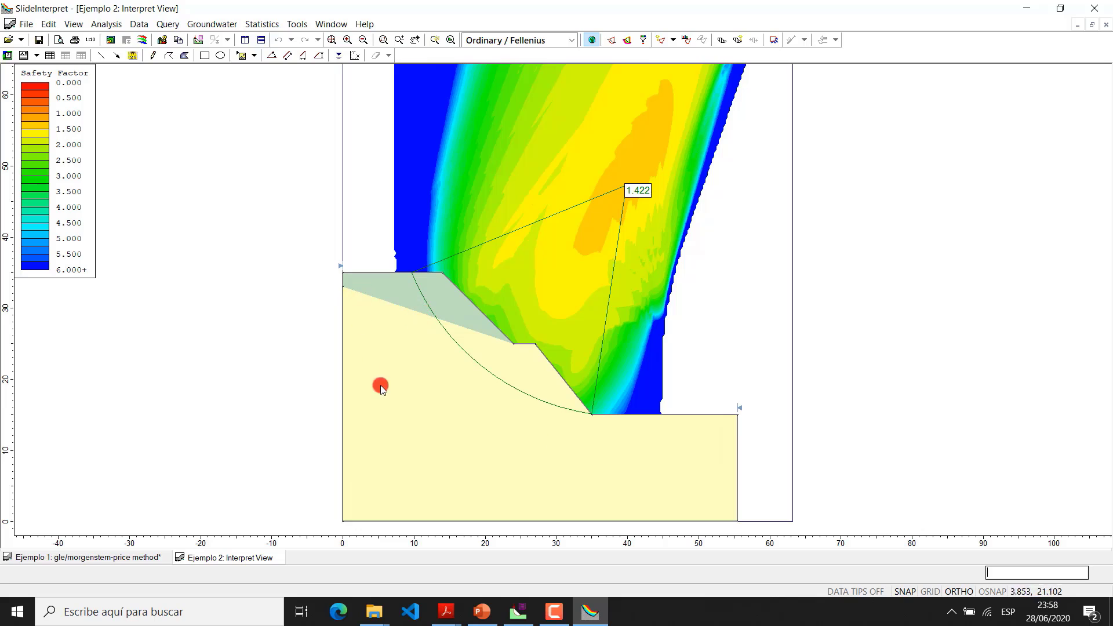
scroll(493, 398, down, 1)
drag(493, 400, 487, 427)
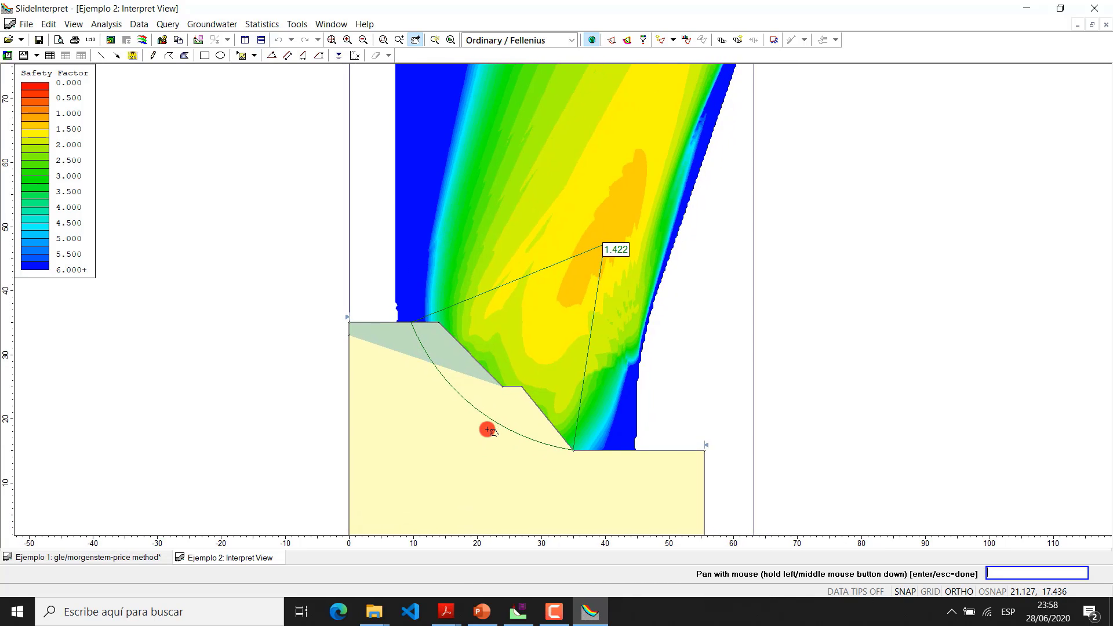
key(Escape)
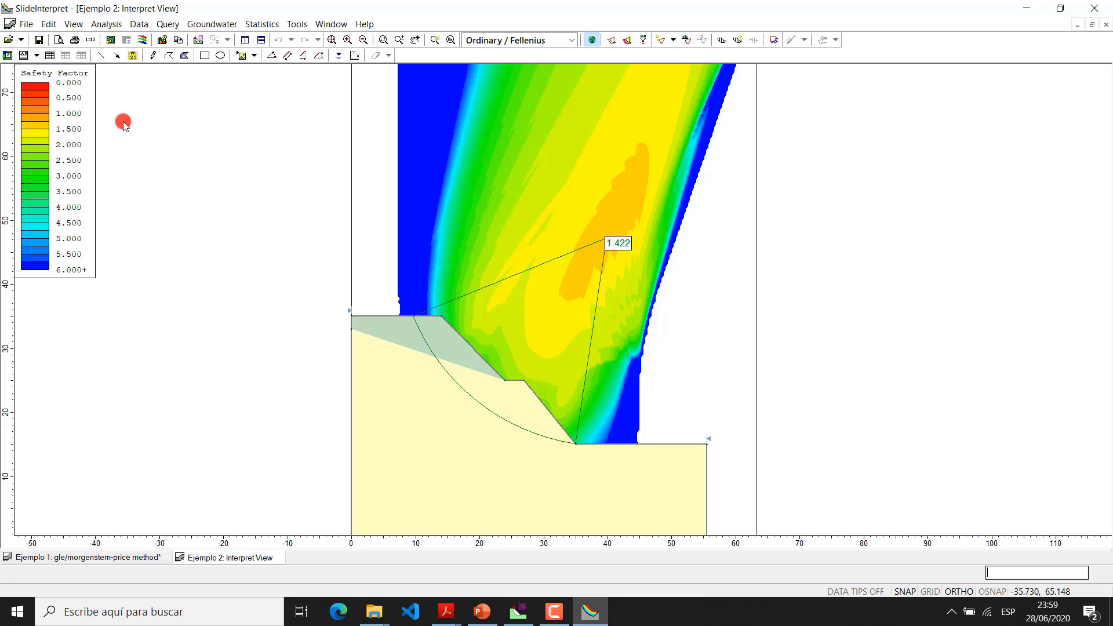
Back in Slide, set the cohesion of Suelo 2 to 12 kN/m2 and of Suelo1 to 19 kN/m2
click(518, 611)
click(312, 26)
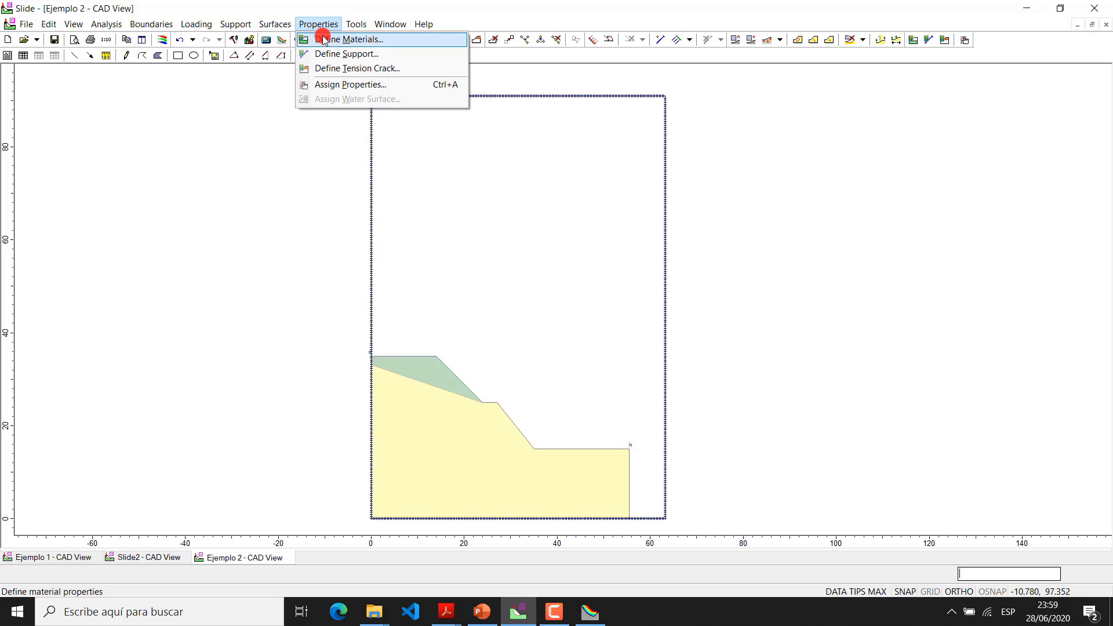
click(323, 39)
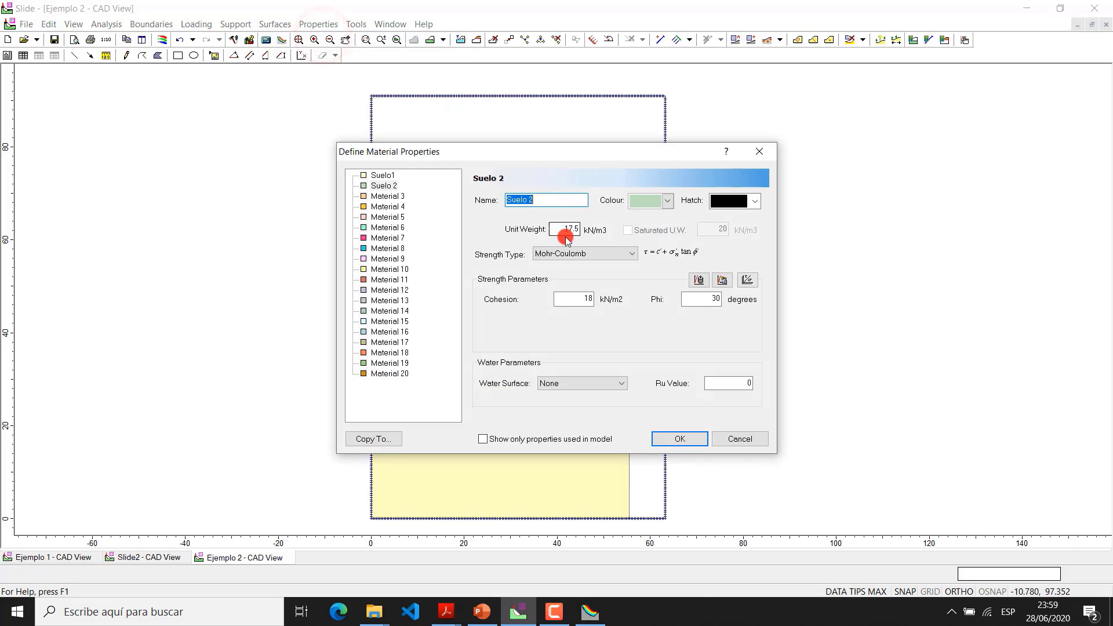
double_click(582, 298)
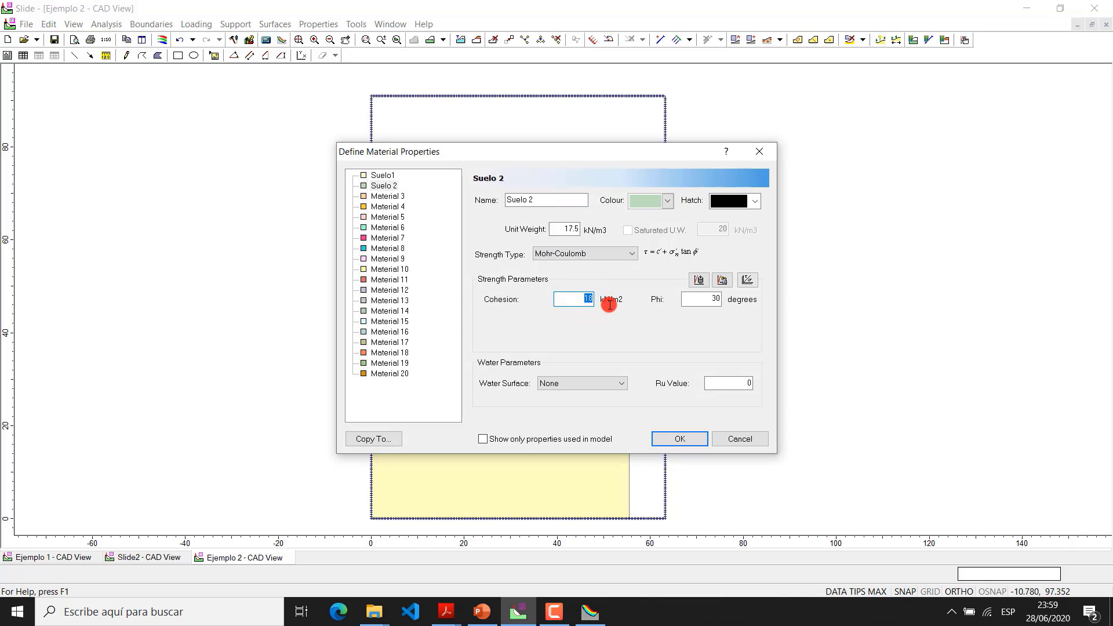
click(383, 175)
double_click(582, 300)
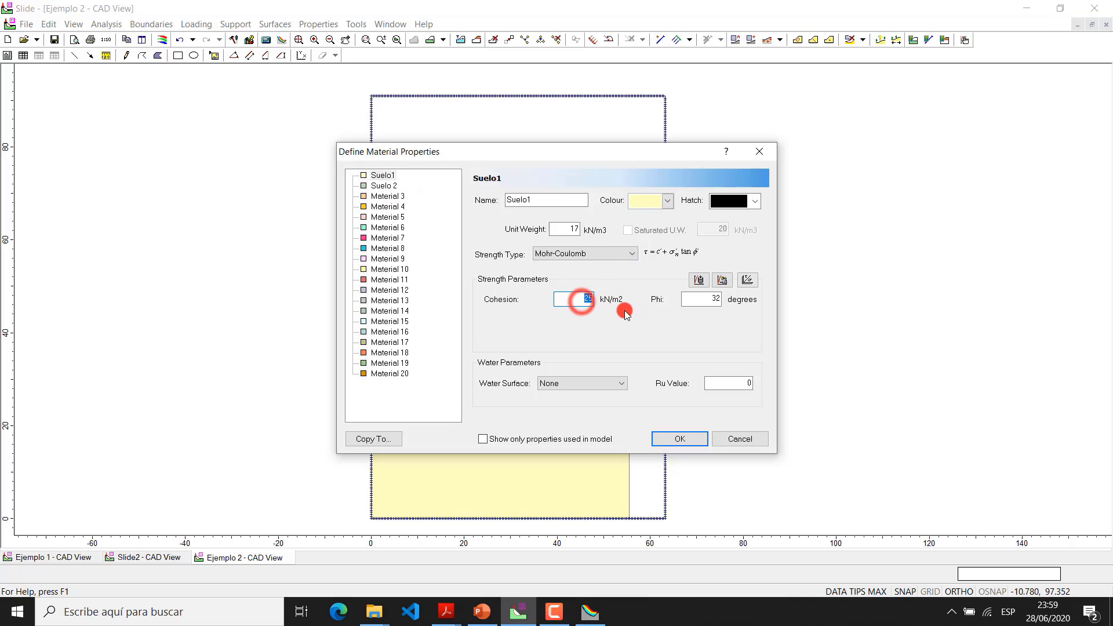
text(19)
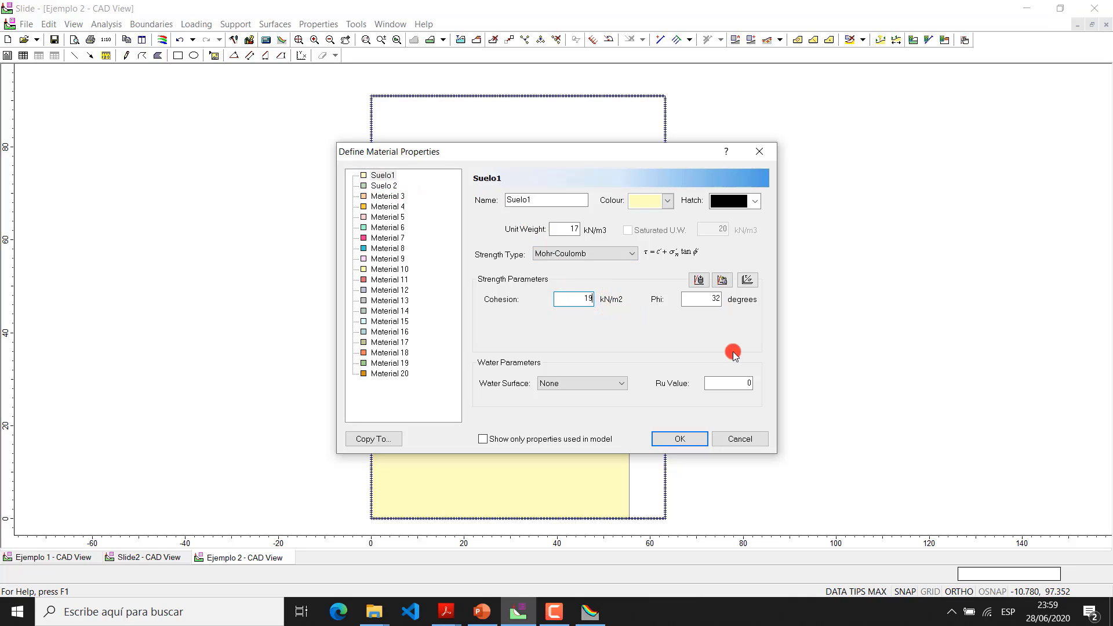
click(681, 441)
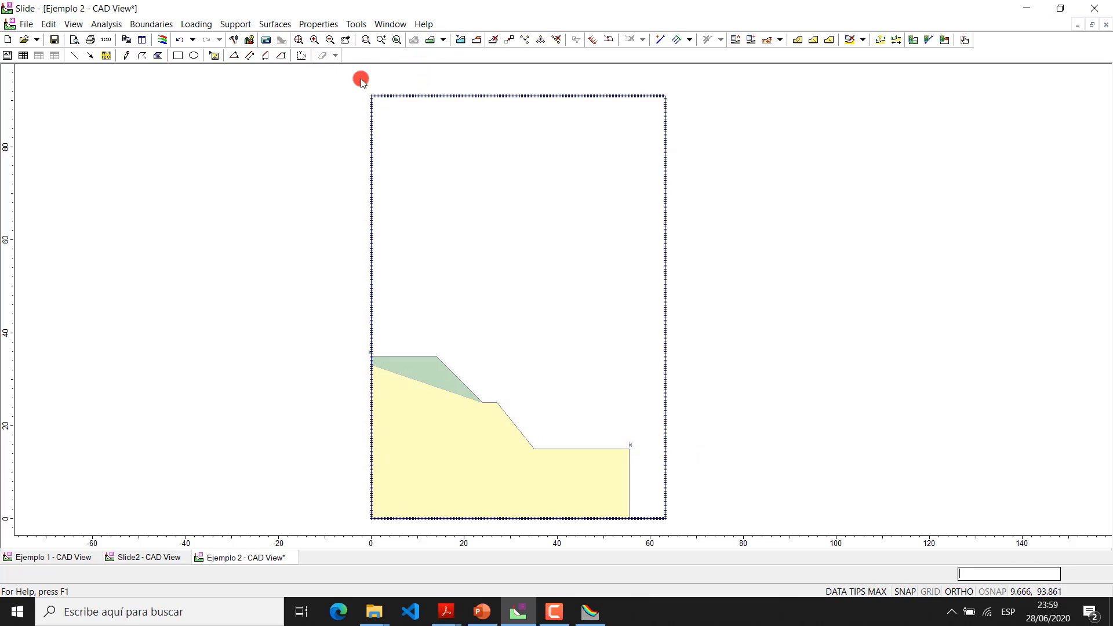
Recompute Ejemplo 2 with its changes saved, and examine the resulting Ordinary / Fellenius slip surface in SlideInterpret
click(266, 39)
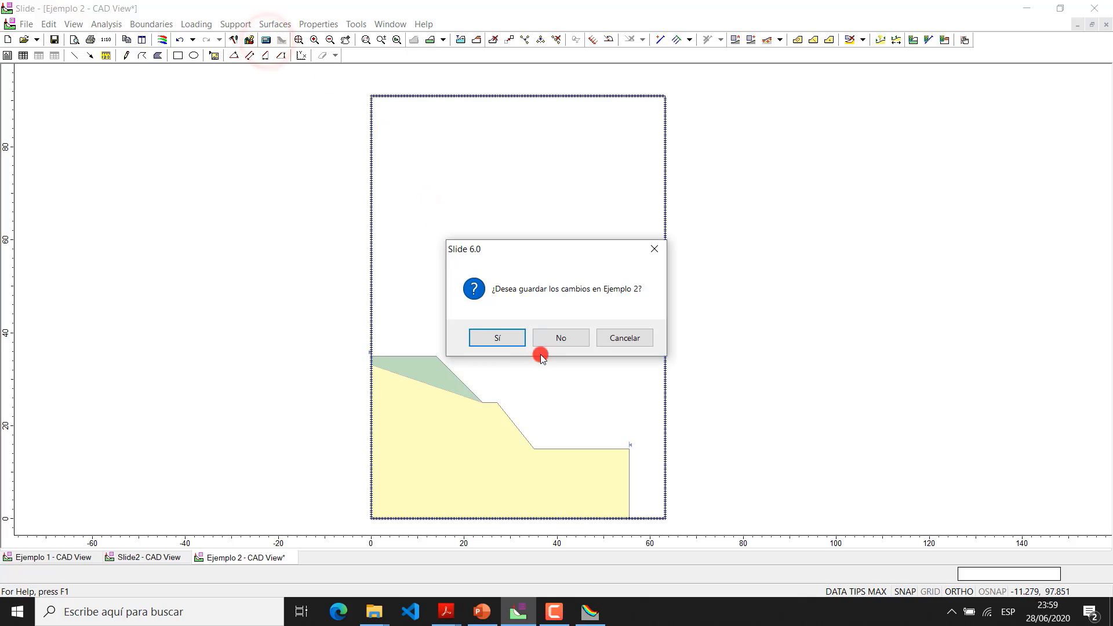
click(498, 338)
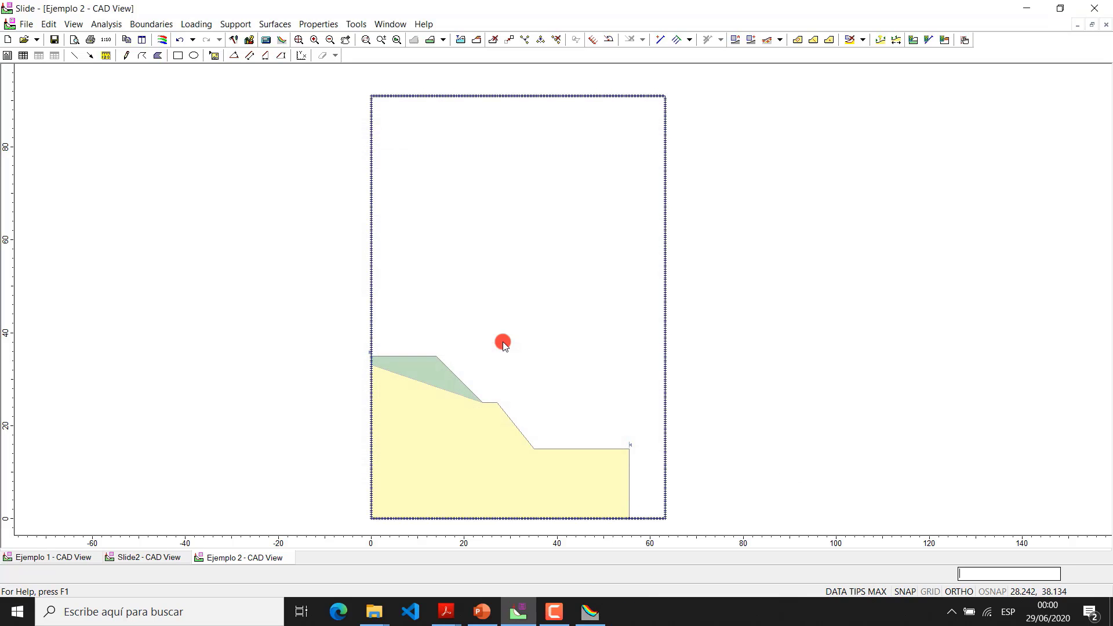
click(281, 39)
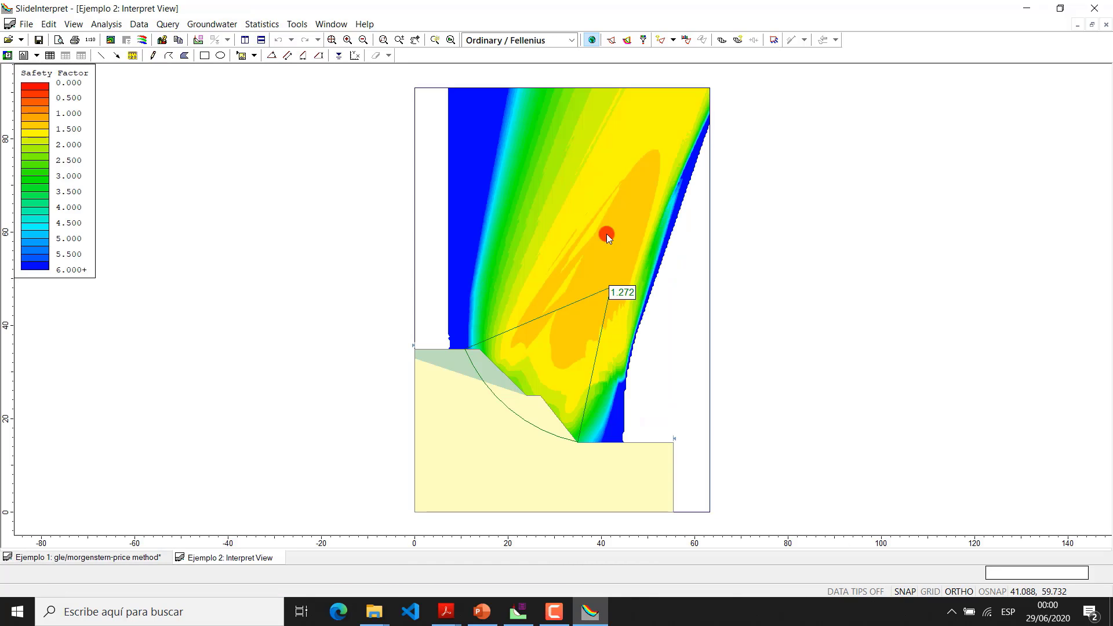
scroll(538, 460, up, 1)
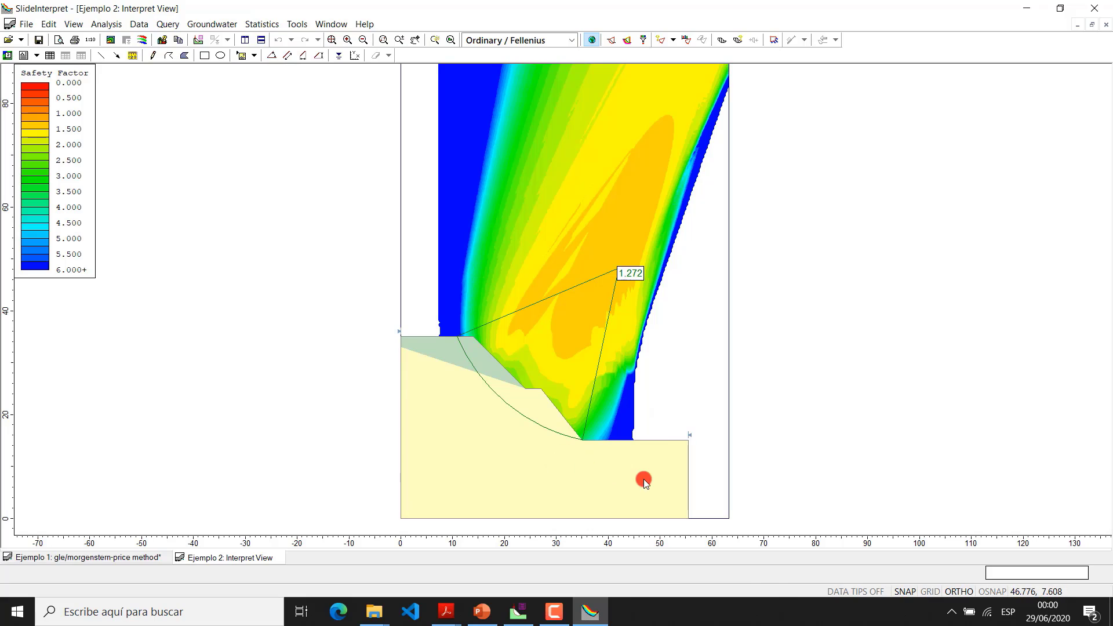
drag(641, 478, 615, 444)
scroll(615, 444, down, 1)
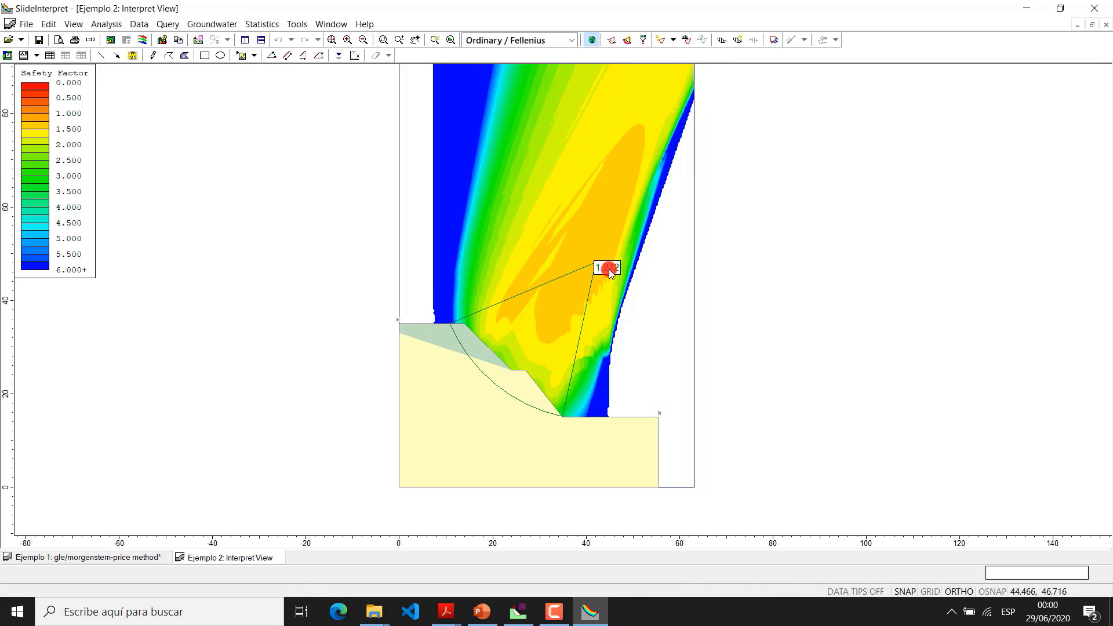
scroll(553, 382, up, 1)
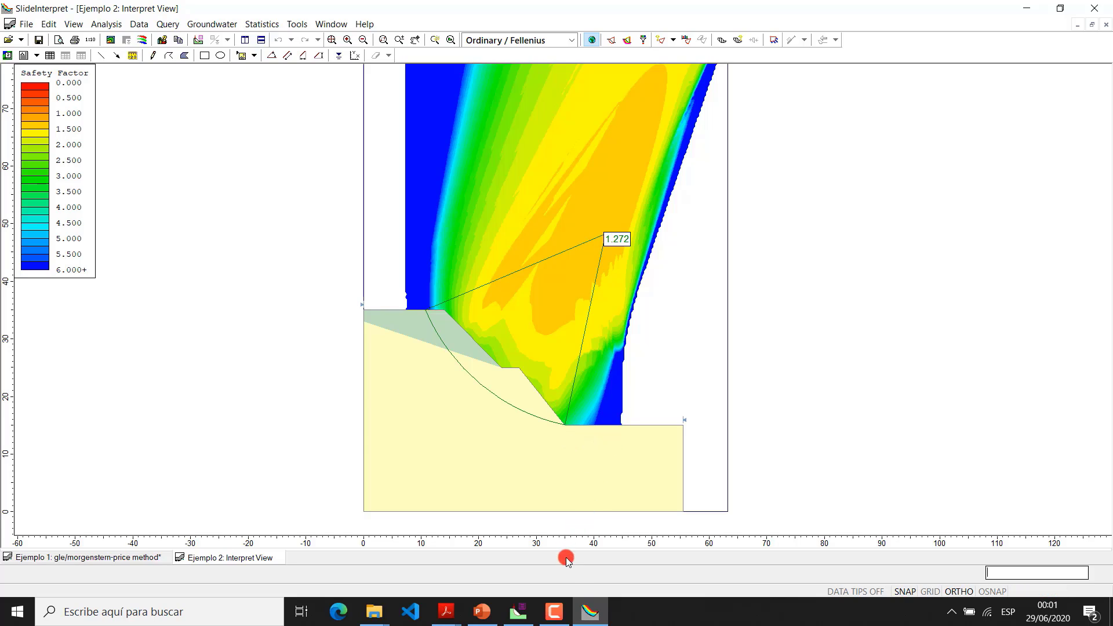
Switch to the Ejemplo 1 model in Slide and recompute its slope stability, replacing the previous results
click(523, 616)
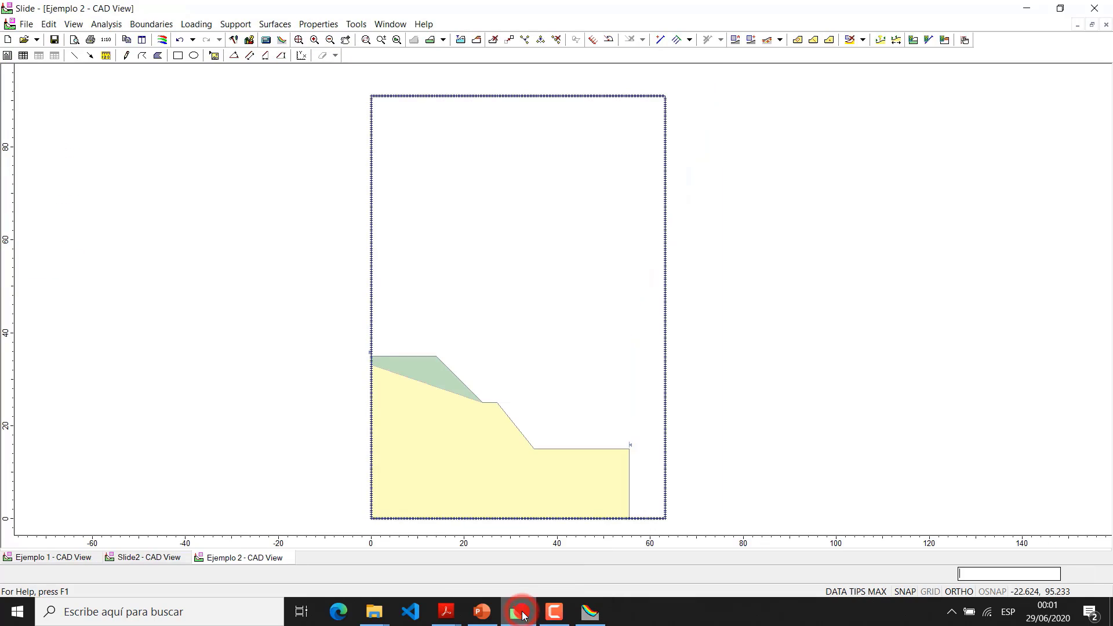
click(37, 557)
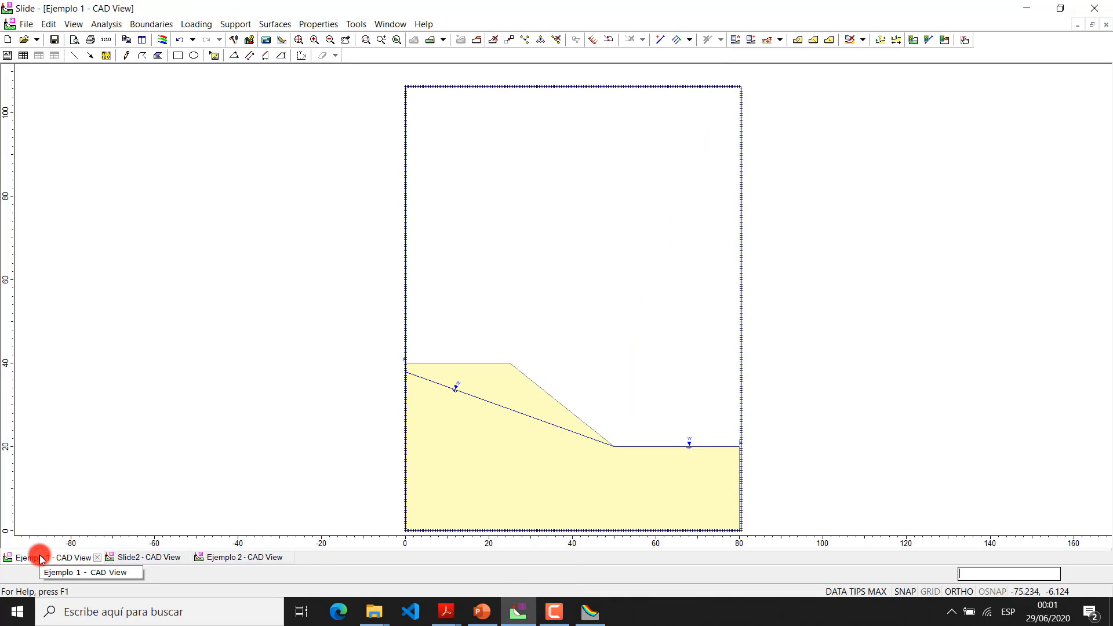
click(138, 557)
click(71, 559)
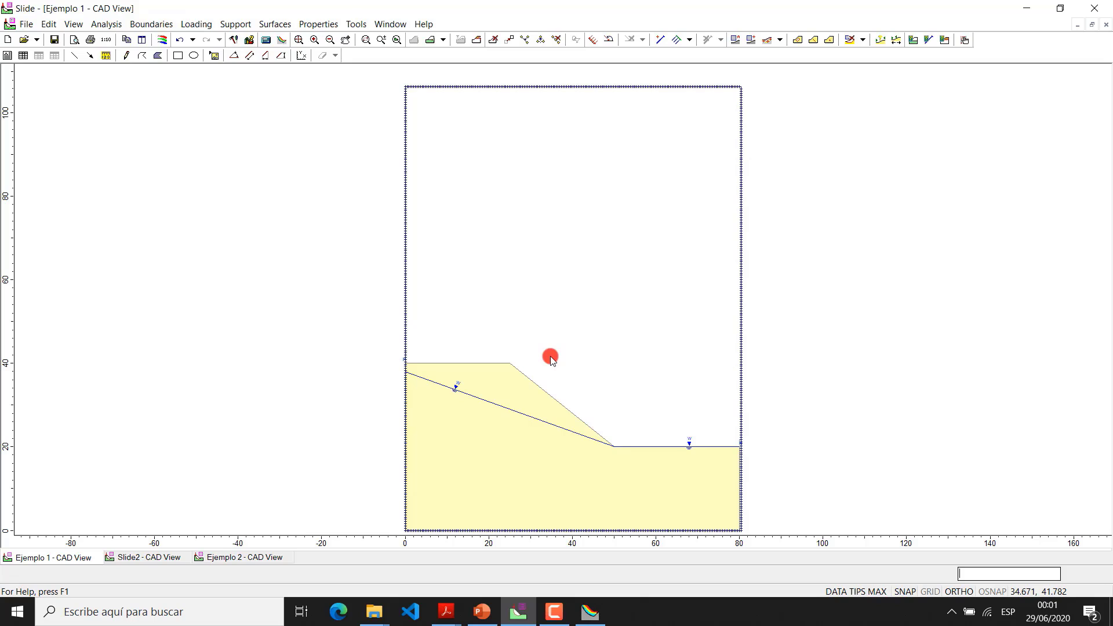
click(268, 44)
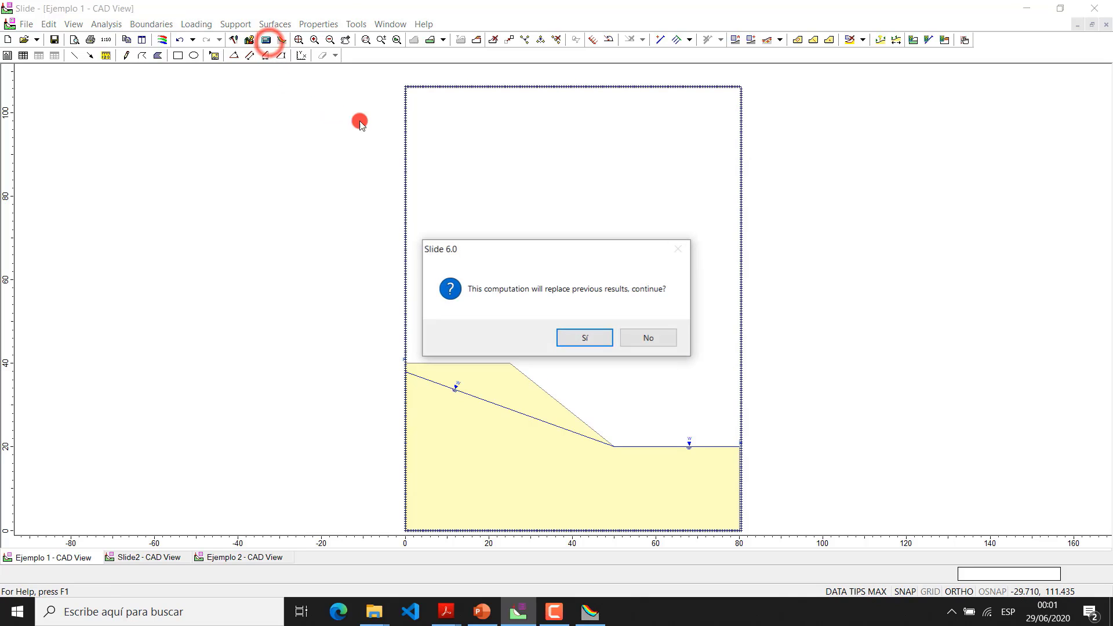
click(589, 339)
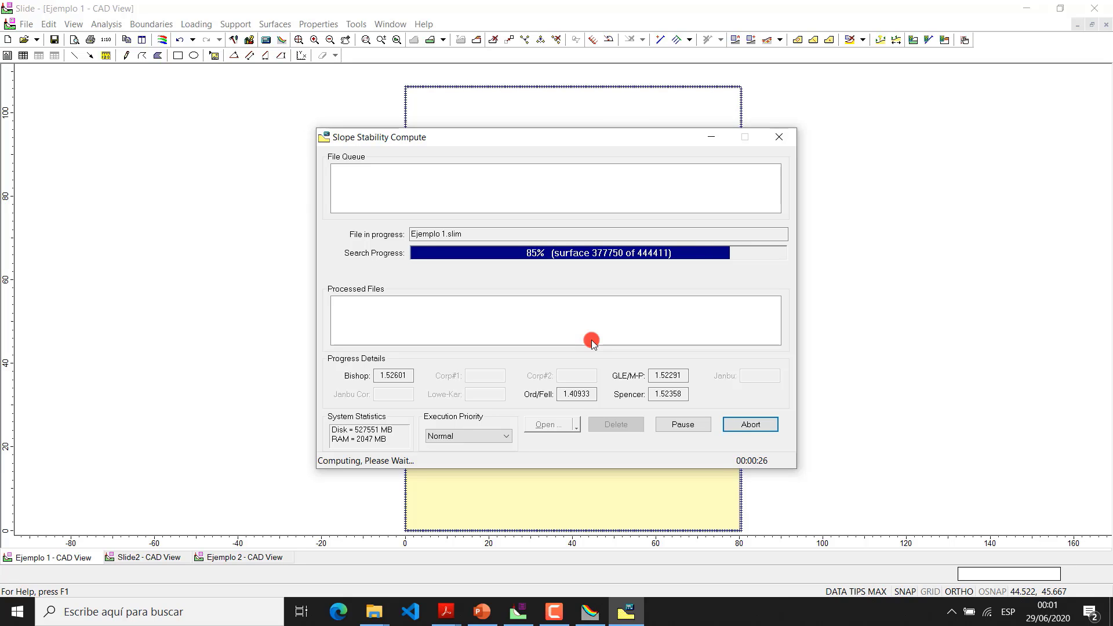
Consult the PGA map slide in PowerPoint and examine Ejemplo 1's GLE / Morgenstern-Price results in SlideInterpret
click(485, 612)
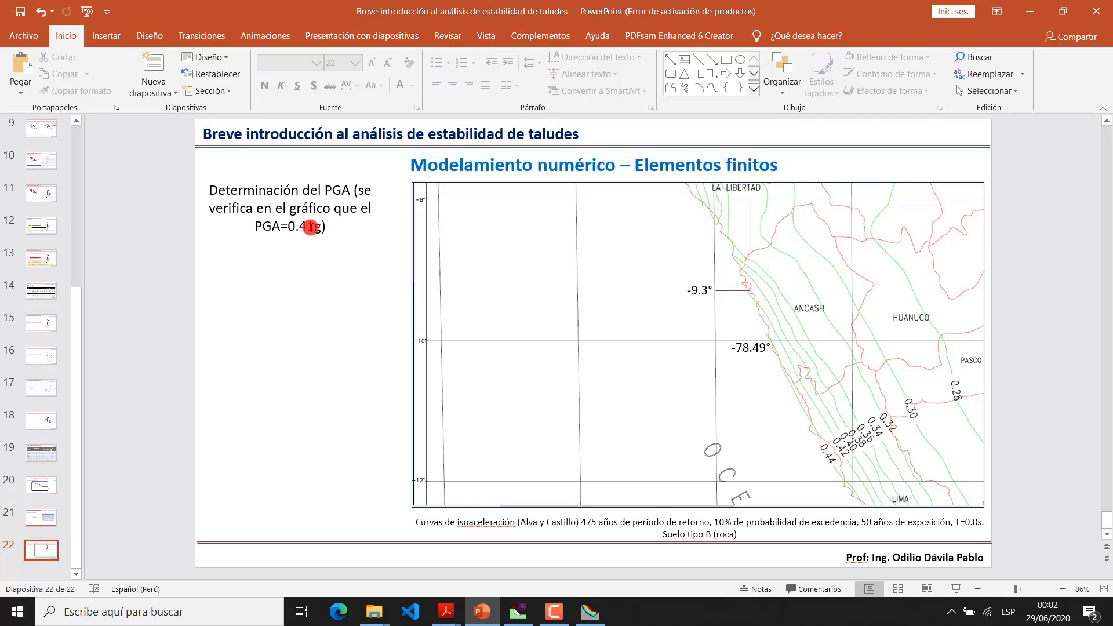
click(521, 620)
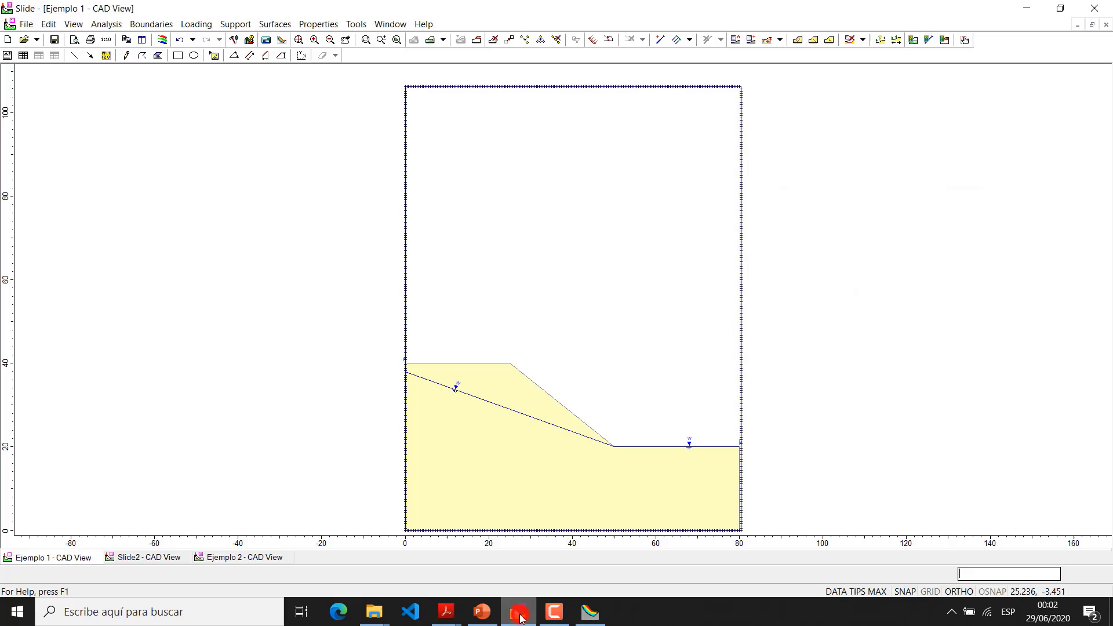
click(583, 620)
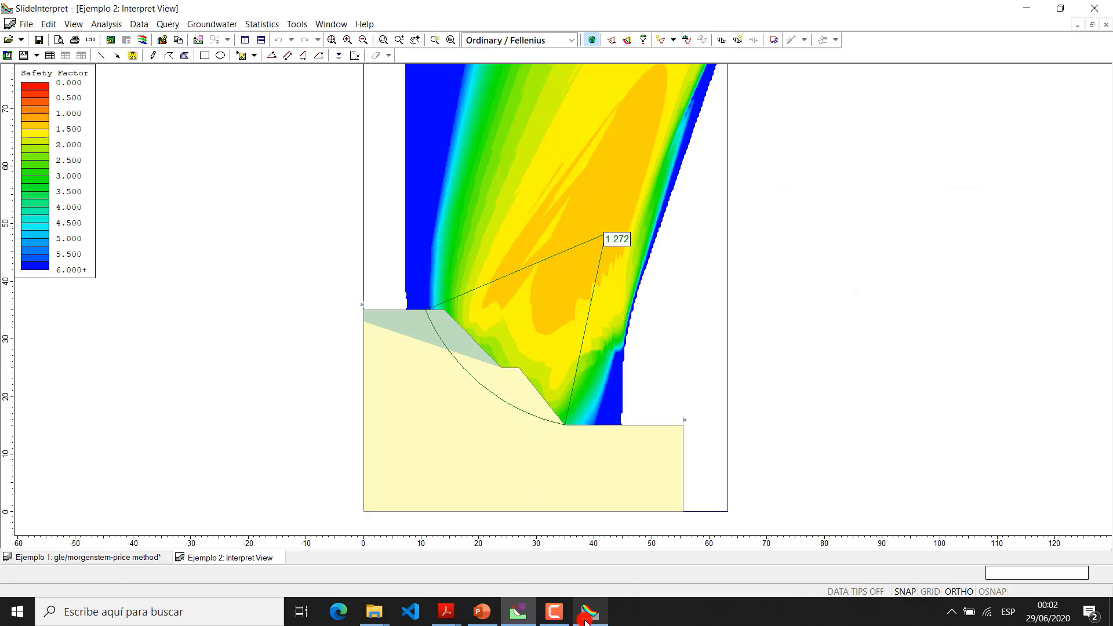
click(516, 619)
click(268, 41)
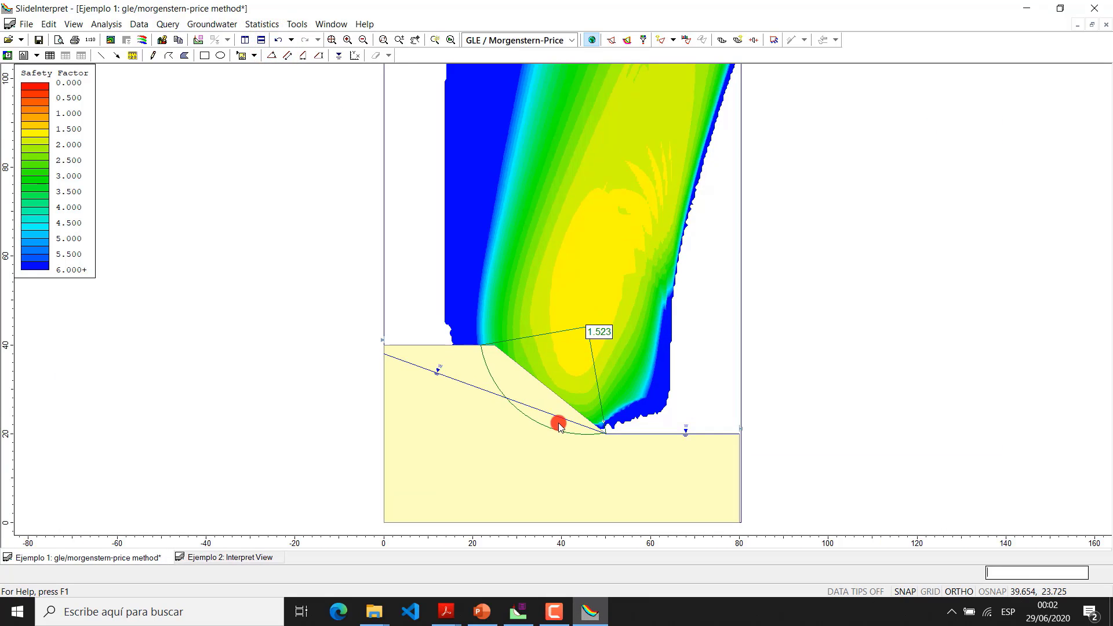
scroll(558, 425, up, 1)
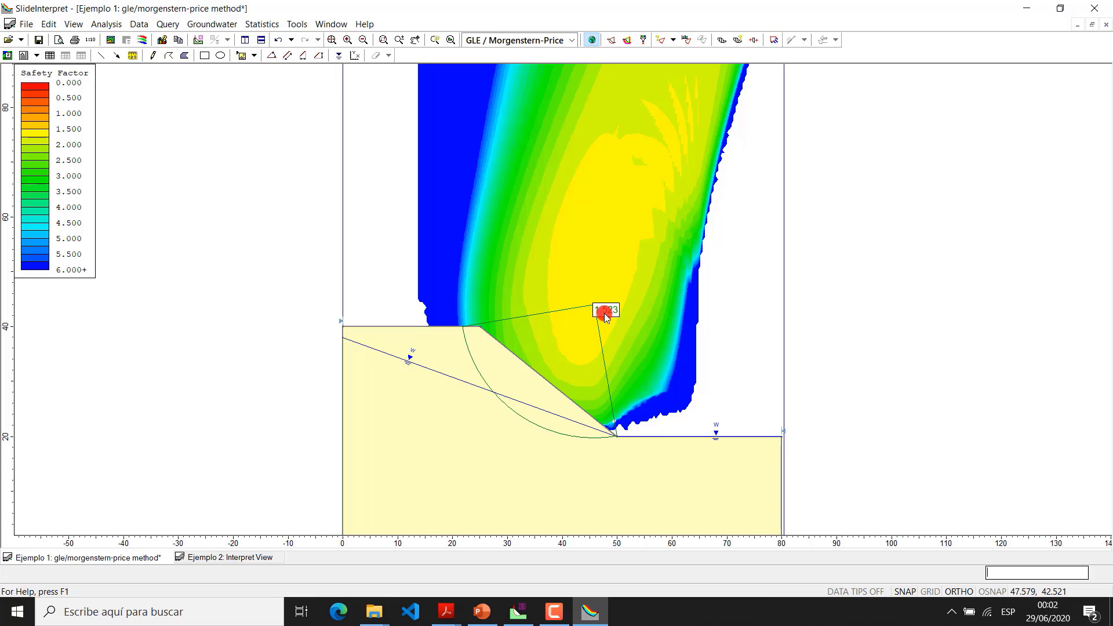
Apply a seismic load to the Ejemplo 1 model in Slide with a horizontal coefficient of 0.205
click(528, 612)
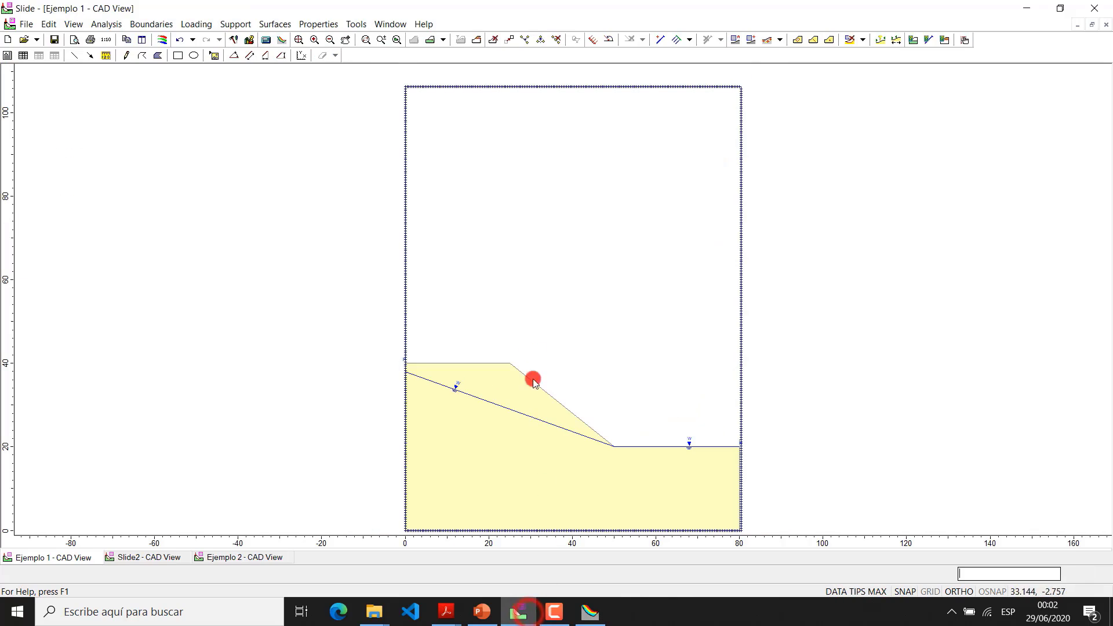
click(206, 24)
click(213, 101)
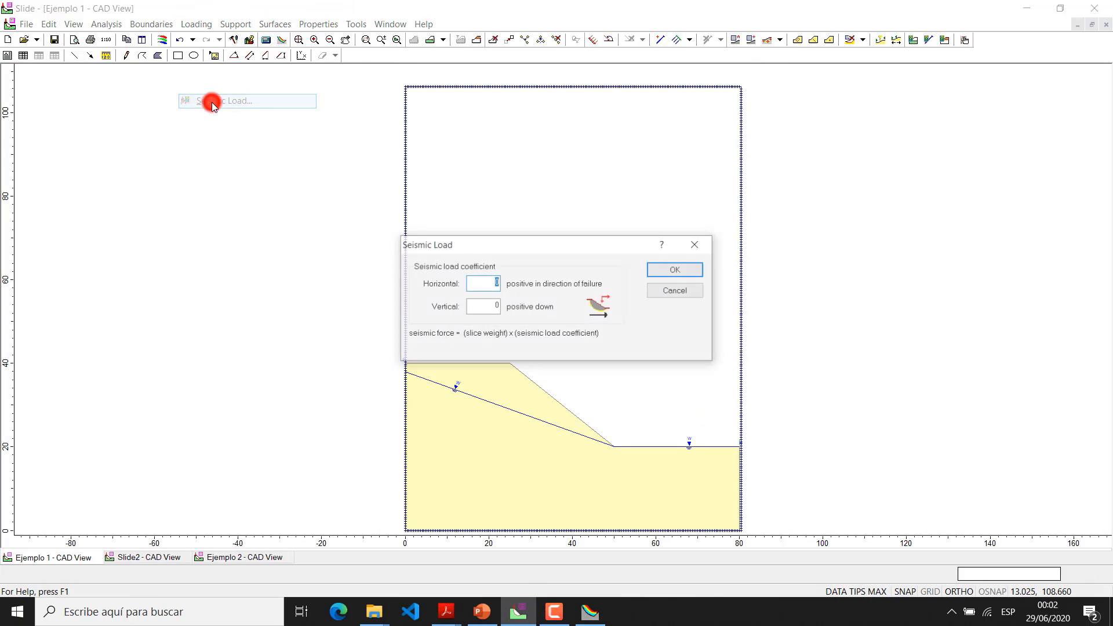
click(473, 287)
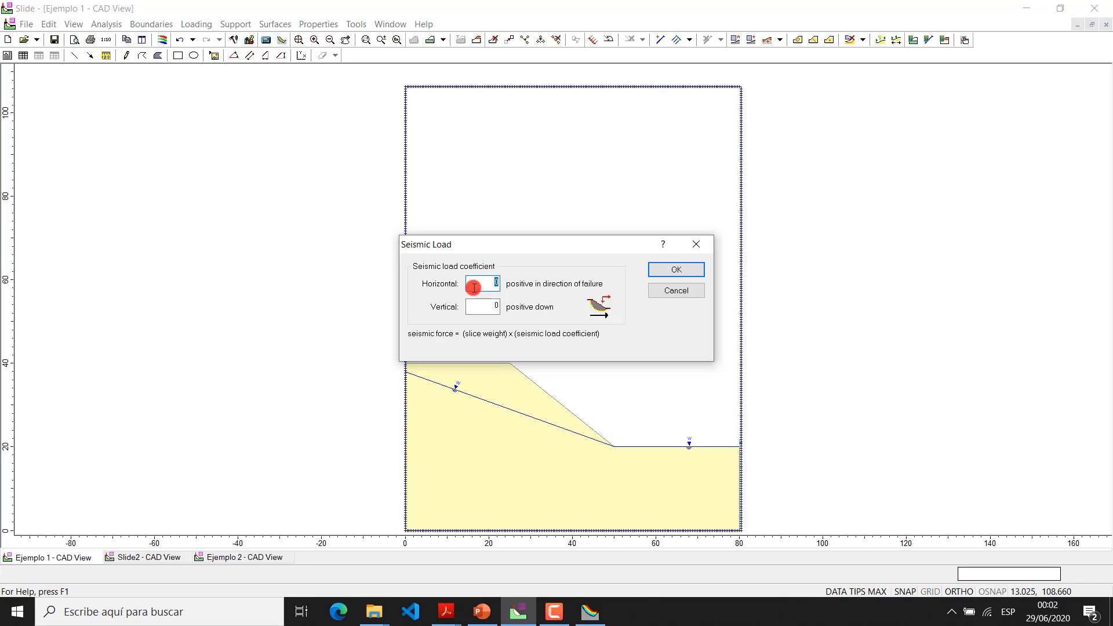
text(0.201)
key(BackSpace)
text(5)
click(672, 271)
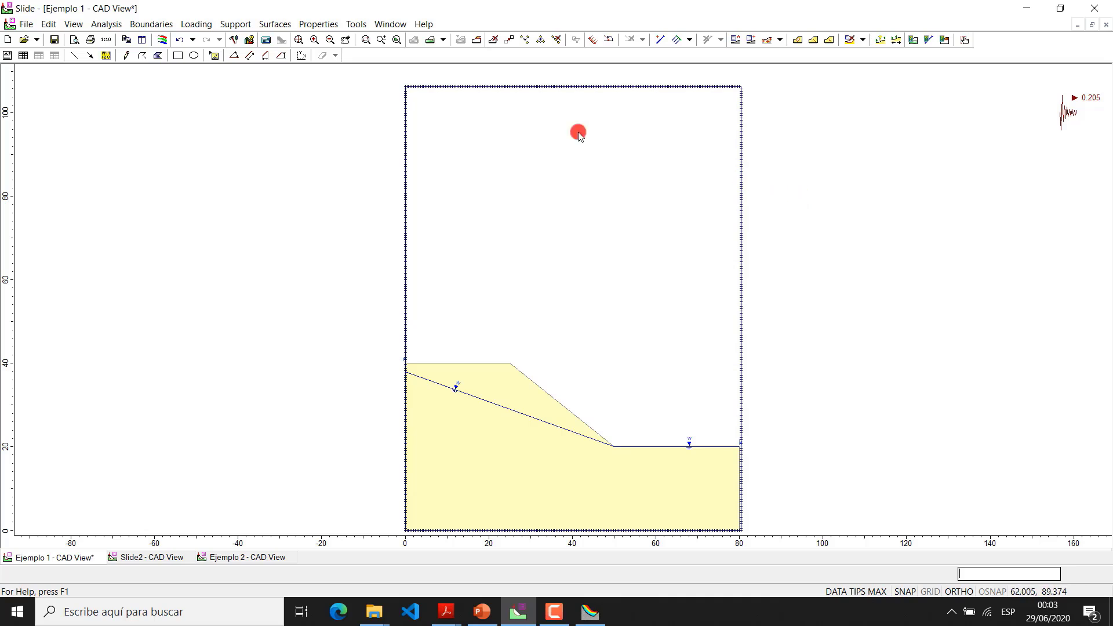
Save the changes to Ejemplo 1, compute the analysis with the seismic load, and open its results in SlideInterpret
click(266, 39)
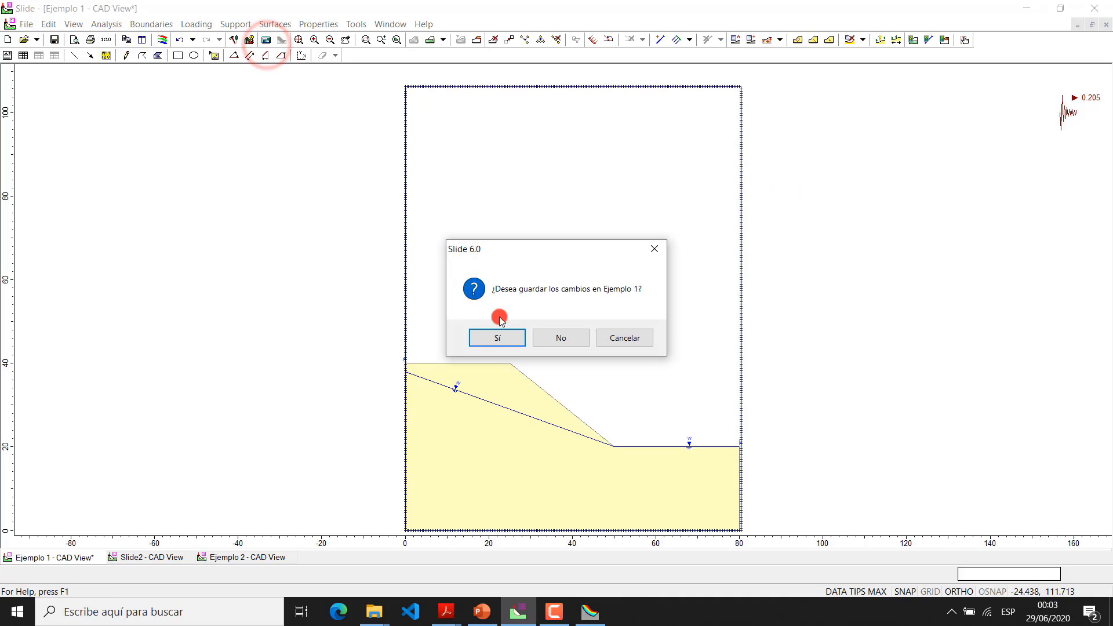
click(510, 340)
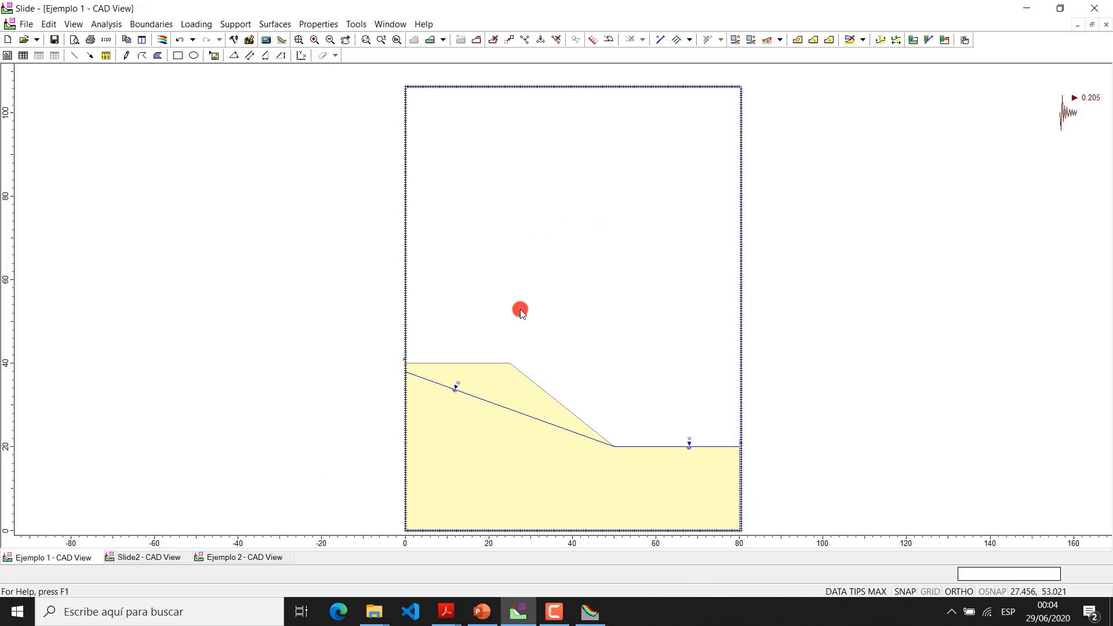
click(282, 40)
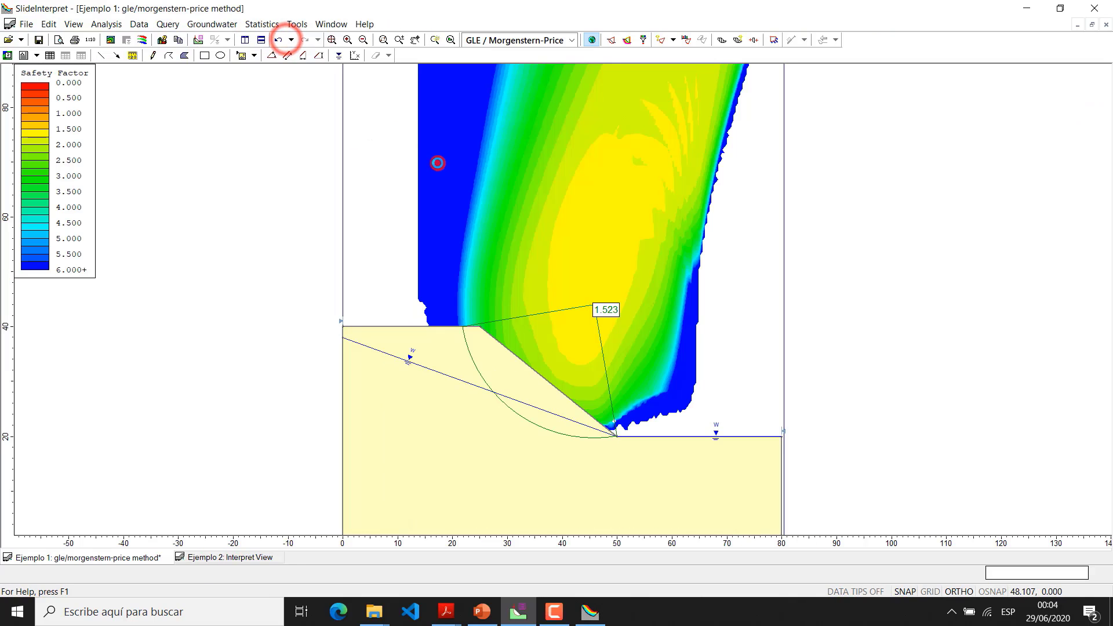